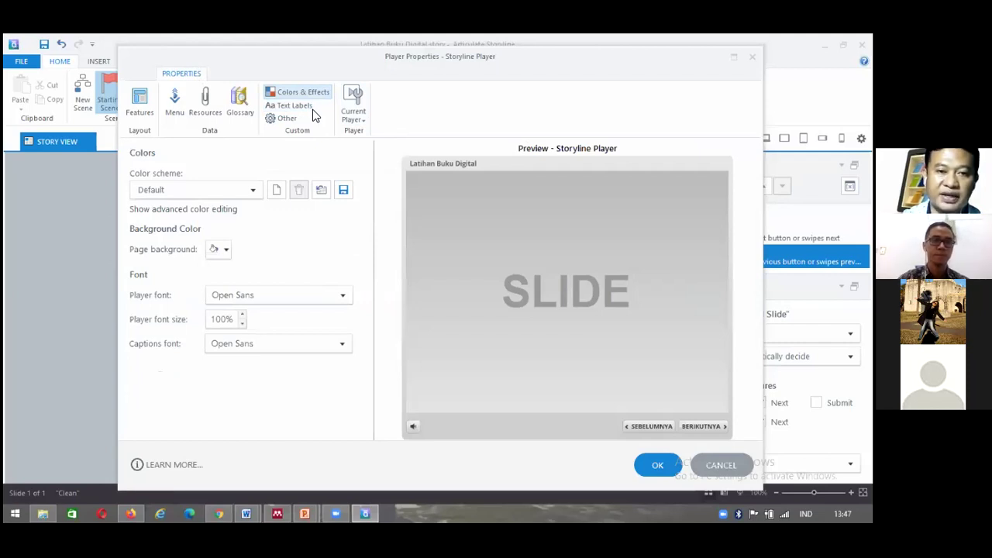
# - Set the player's color scheme to Light Blue with a white page background, and apply the player properties
pyautogui.click(252, 191)
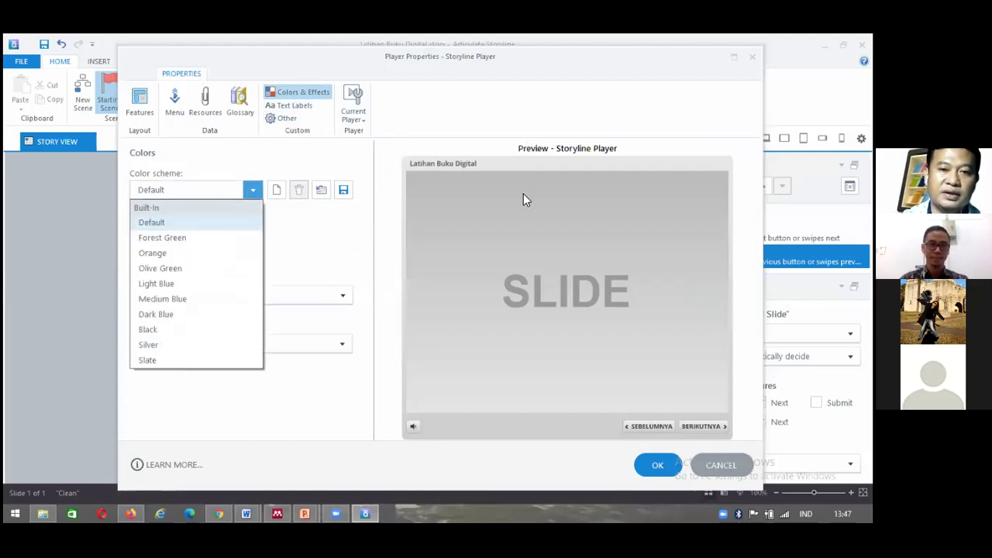
pyautogui.click(183, 286)
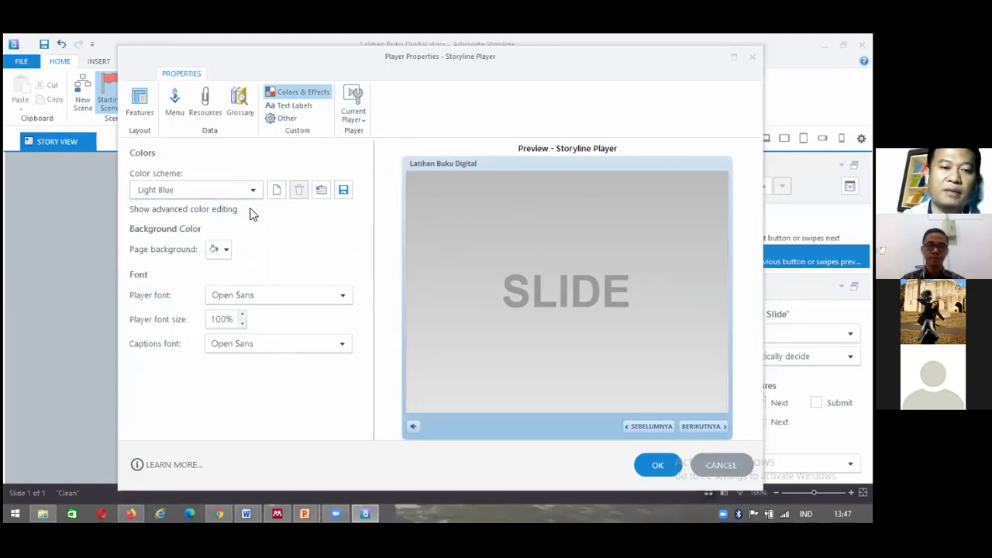
pyautogui.click(225, 250)
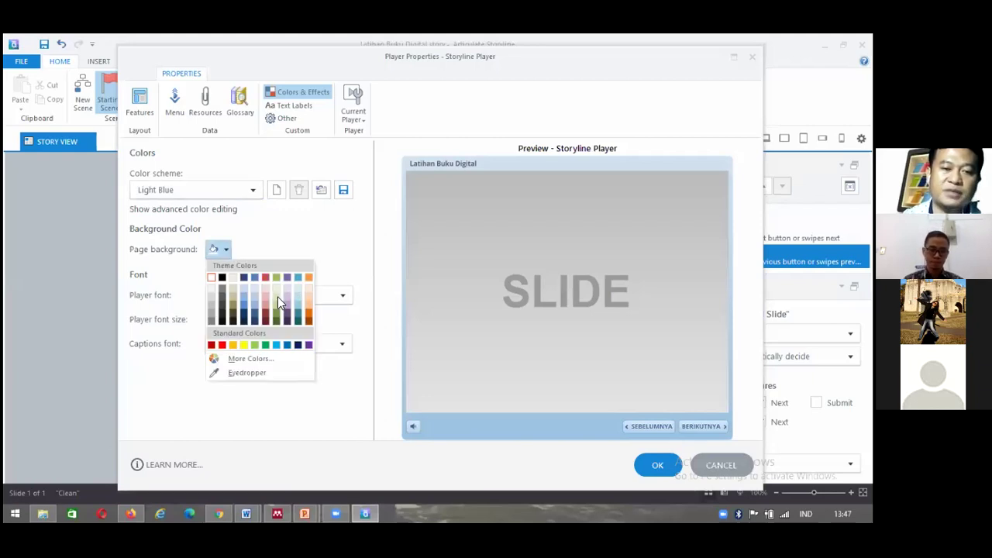
pyautogui.click(243, 344)
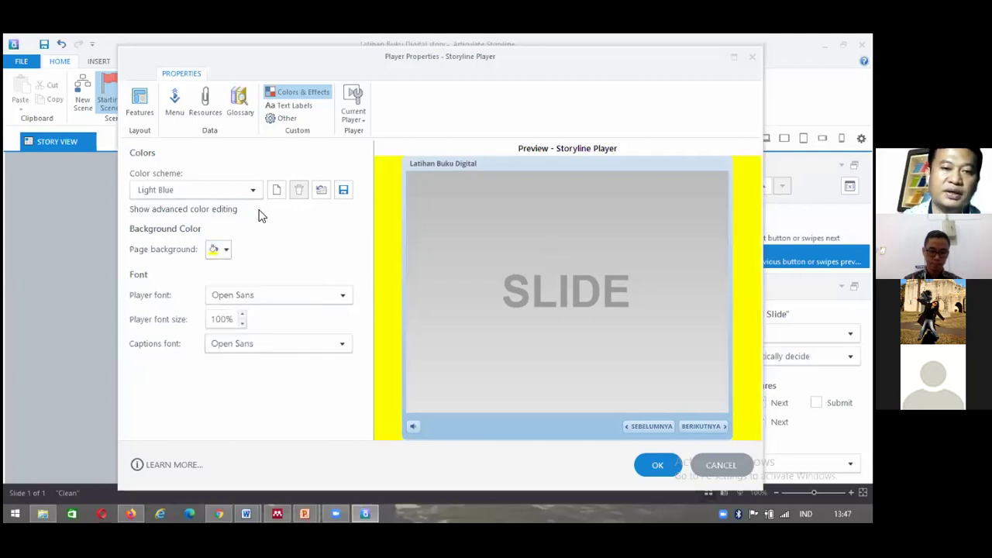
pyautogui.click(226, 249)
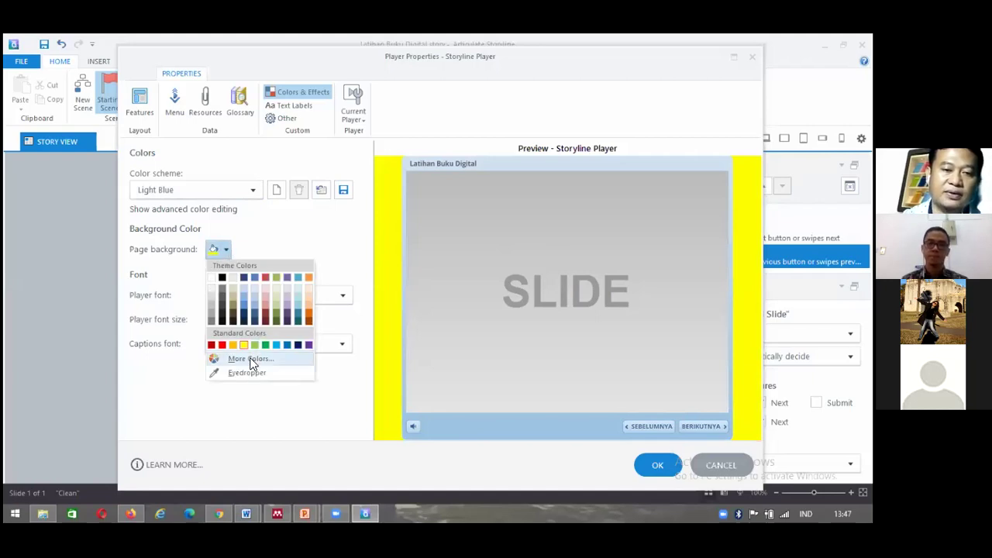
pyautogui.click(214, 279)
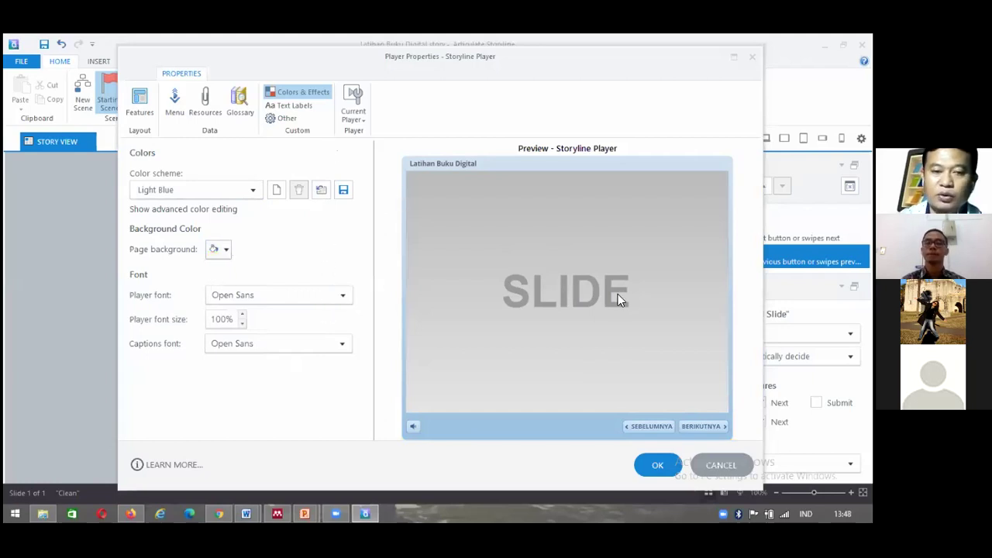
pyautogui.click(658, 465)
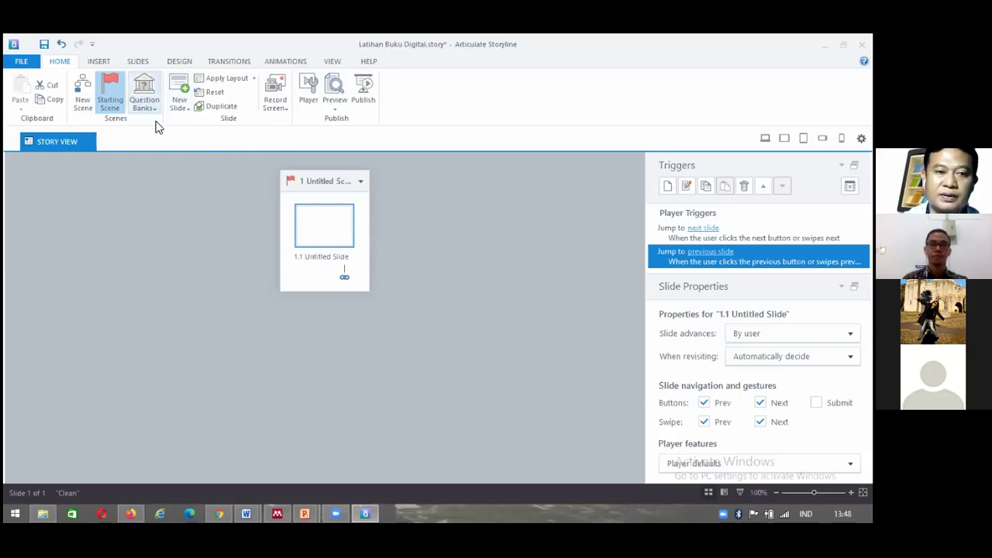
pyautogui.click(338, 109)
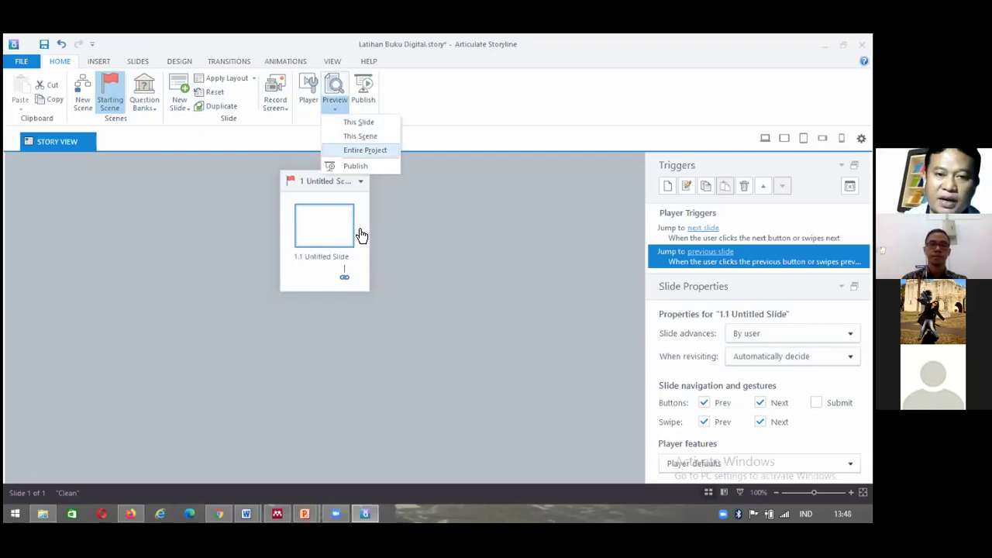
pyautogui.click(401, 245)
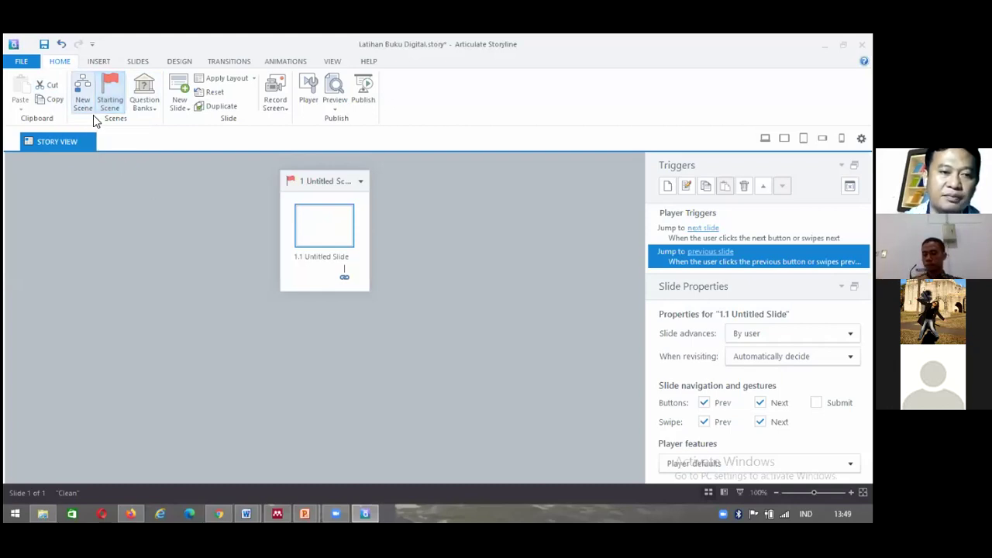
# - Add five new scenes to the project
pyautogui.click(83, 93)
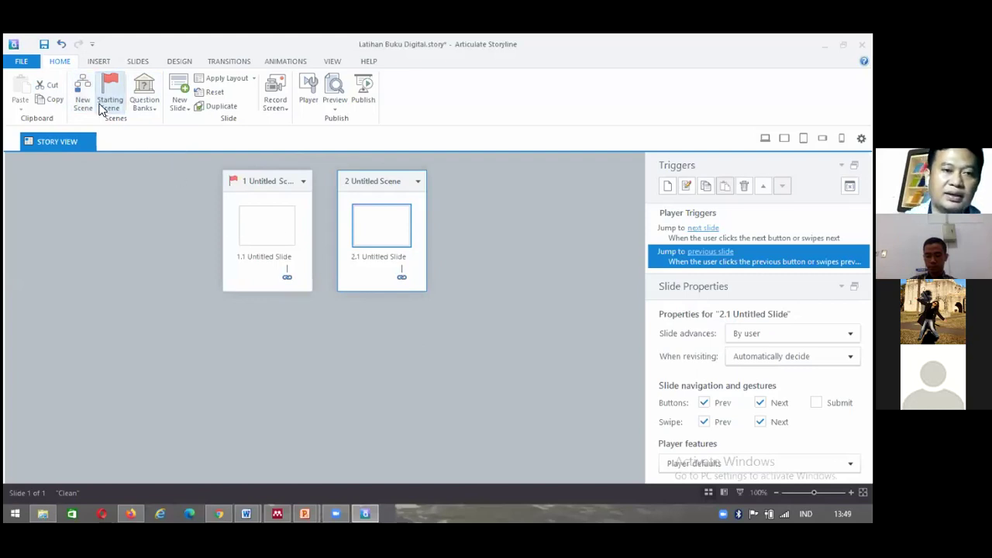
pyautogui.click(85, 94)
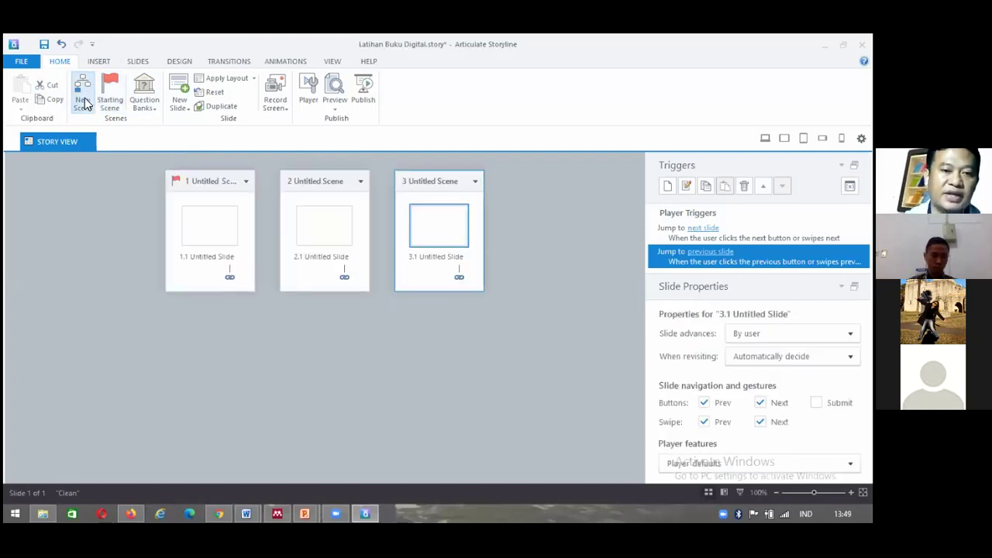
pyautogui.click(86, 96)
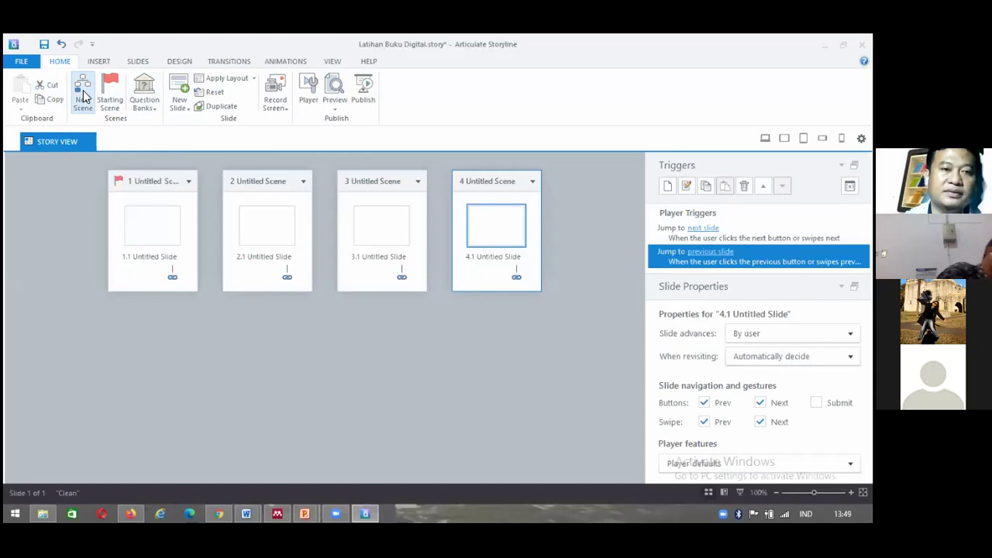
pyautogui.click(84, 97)
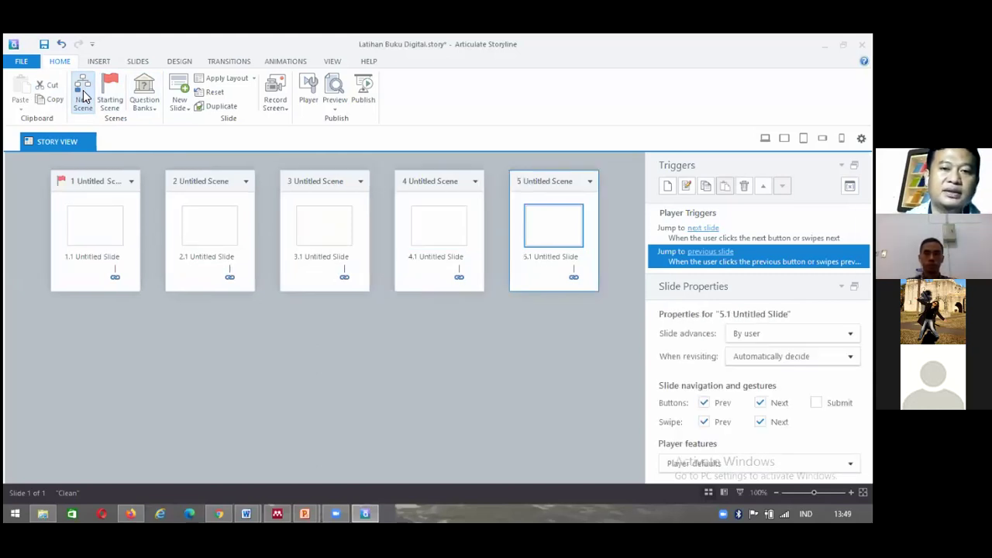
pyautogui.click(84, 96)
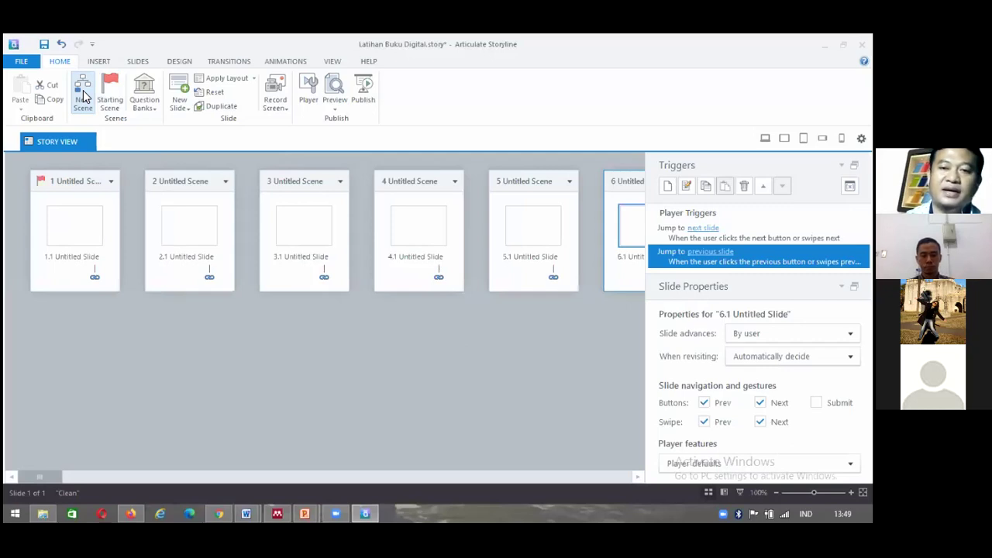
# - Open slide 1.1 of the first scene for editing and check the list of scenes
pyautogui.click(82, 191)
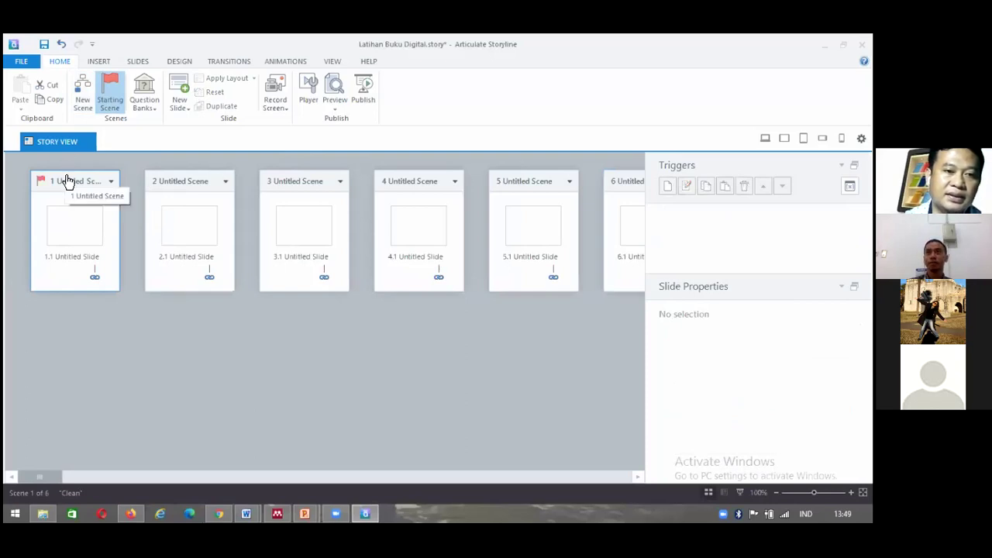
pyautogui.doubleClick(75, 225)
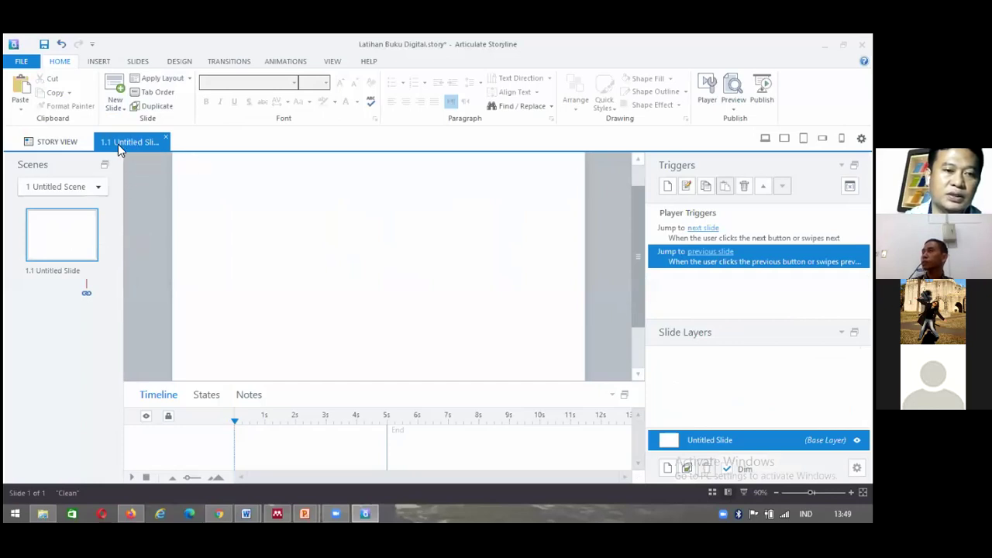
pyautogui.click(76, 188)
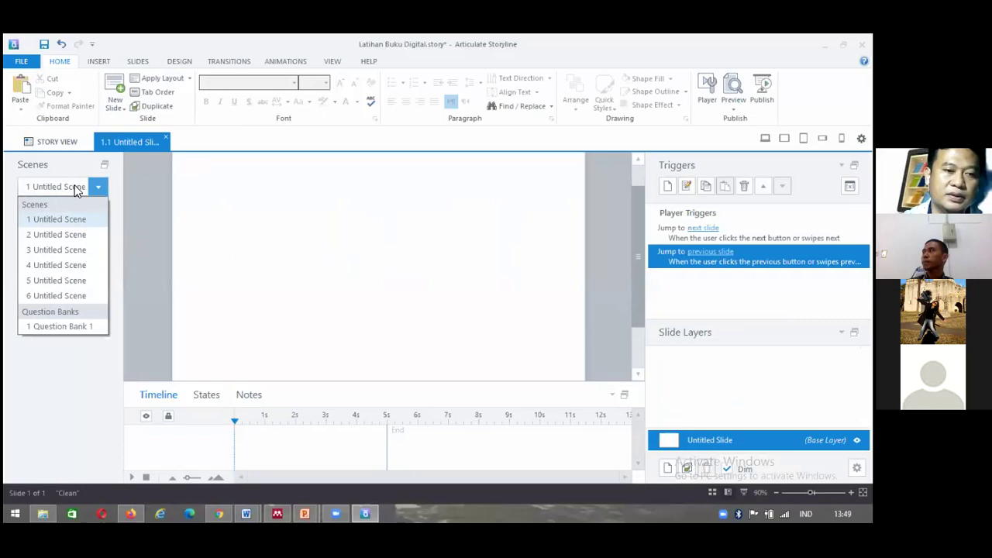
pyautogui.click(75, 190)
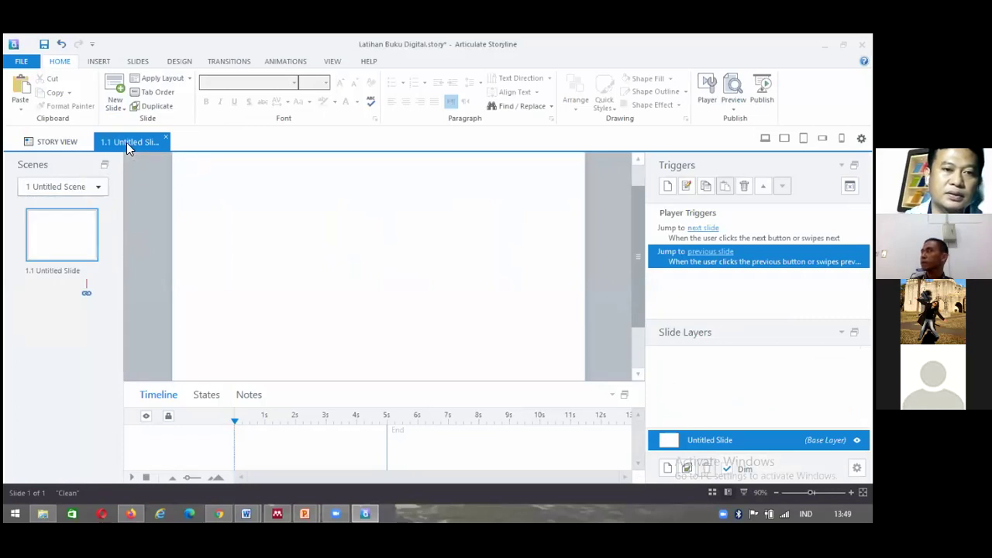
pyautogui.click(57, 186)
pyautogui.click(57, 186)
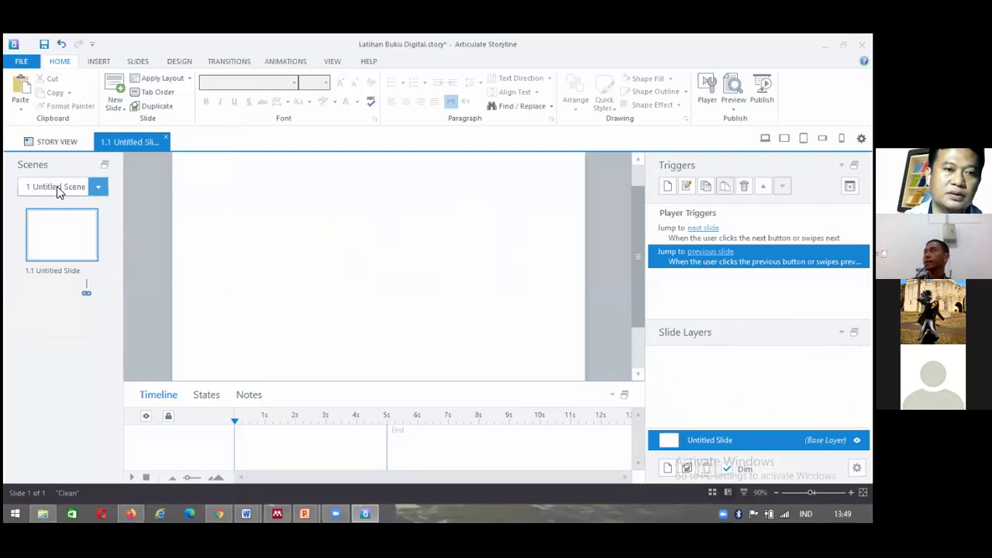
pyautogui.click(54, 144)
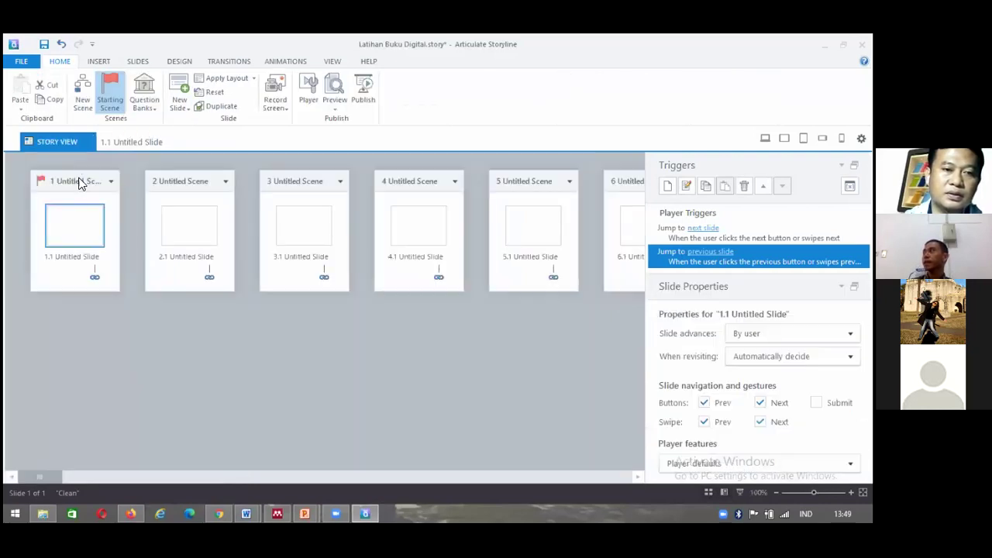
pyautogui.click(113, 189)
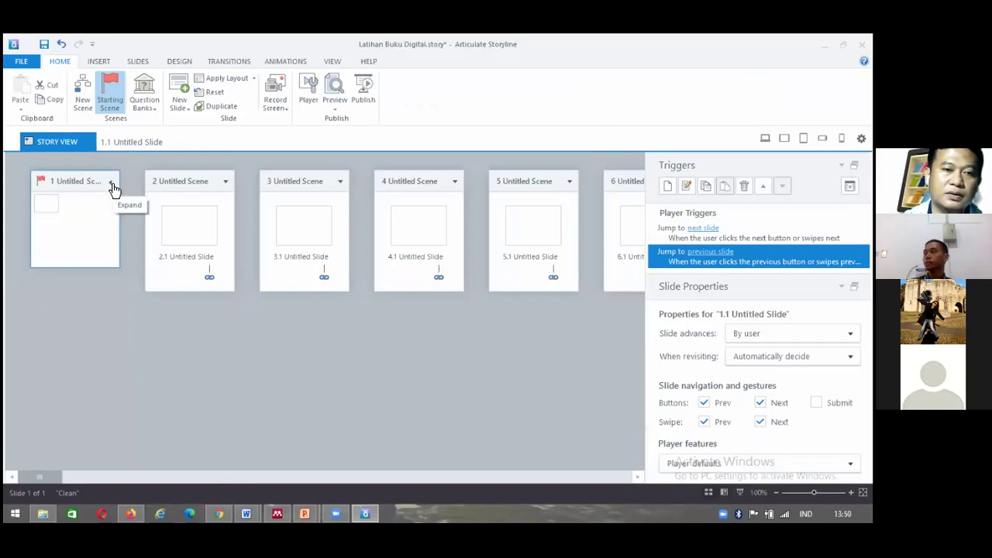
pyautogui.click(114, 189)
pyautogui.click(81, 186)
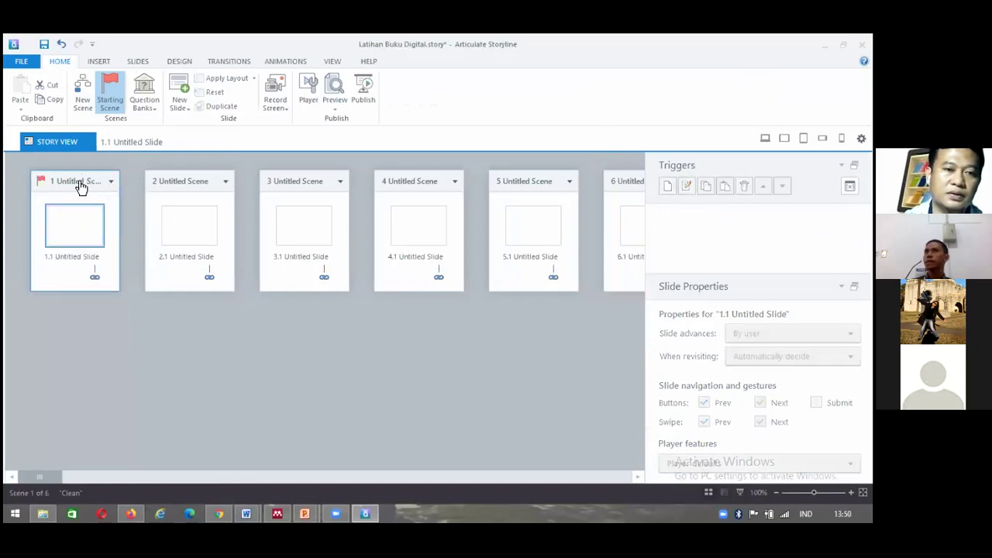
pyautogui.rightClick(79, 183)
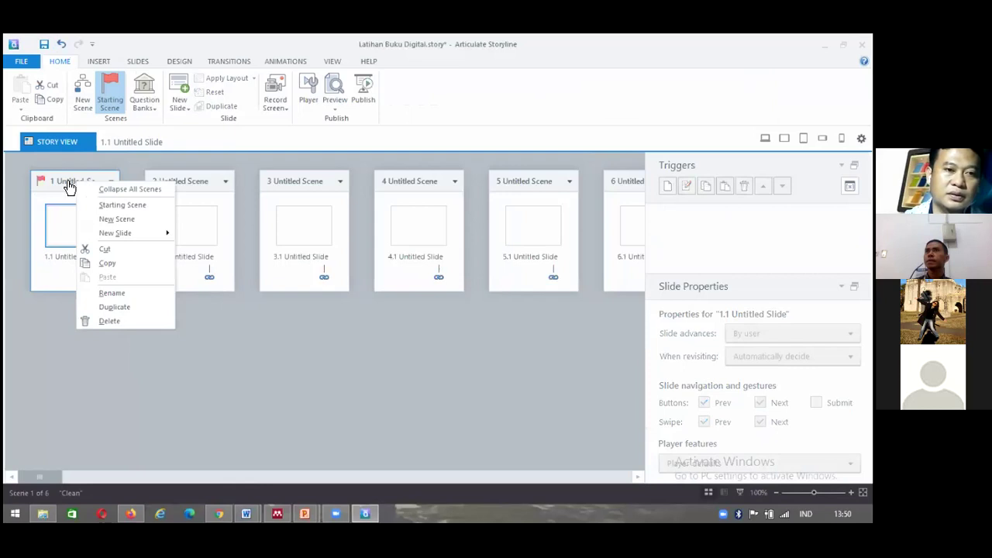
pyautogui.click(68, 186)
# - Return to slide 1.1 and try to rename it through its title
pyautogui.click(135, 141)
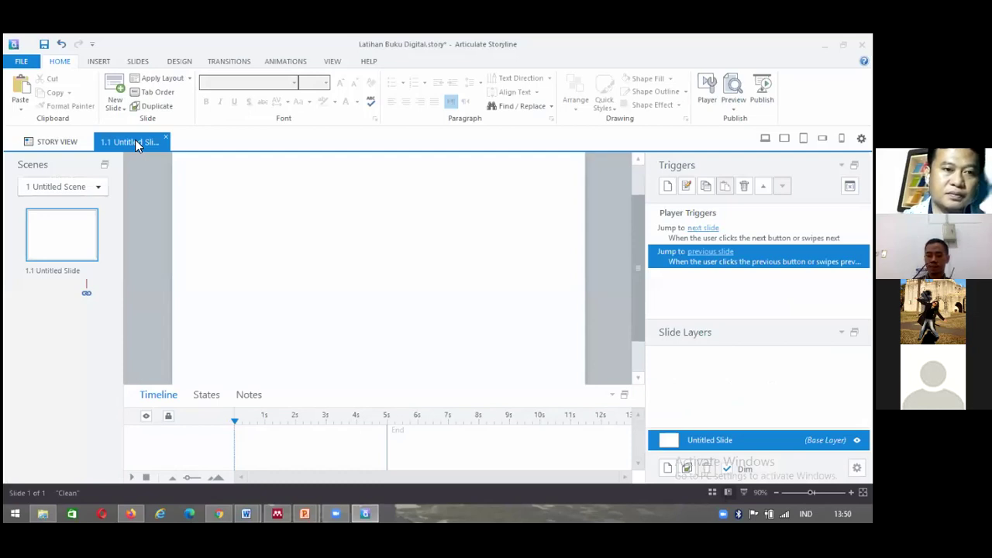
pyautogui.rightClick(136, 143)
pyautogui.click(123, 147)
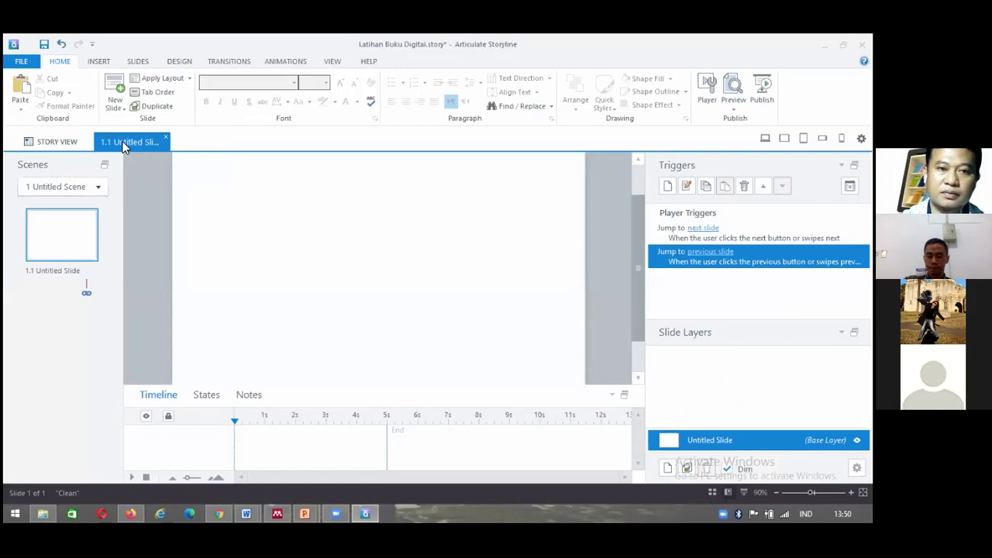
pyautogui.doubleClick(124, 144)
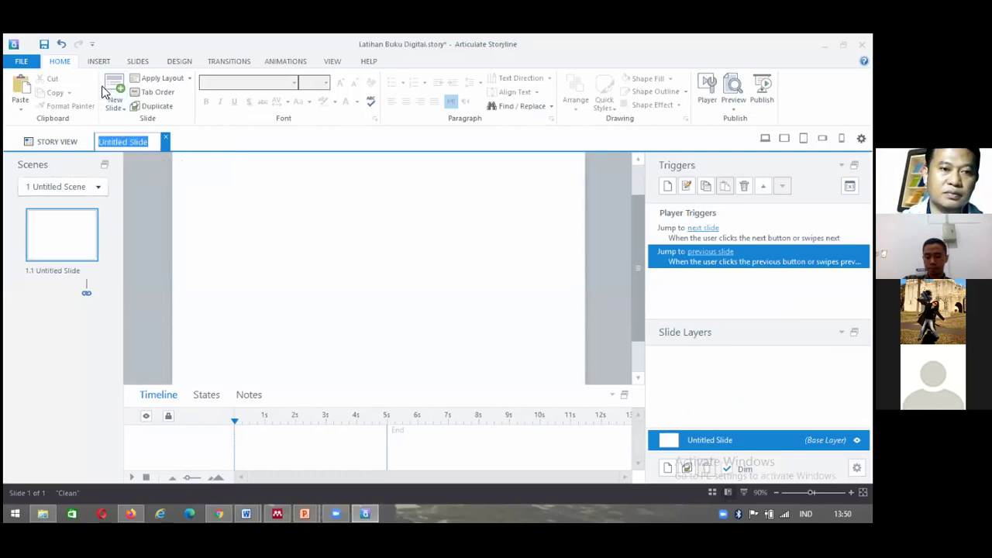
pyautogui.press('Return')
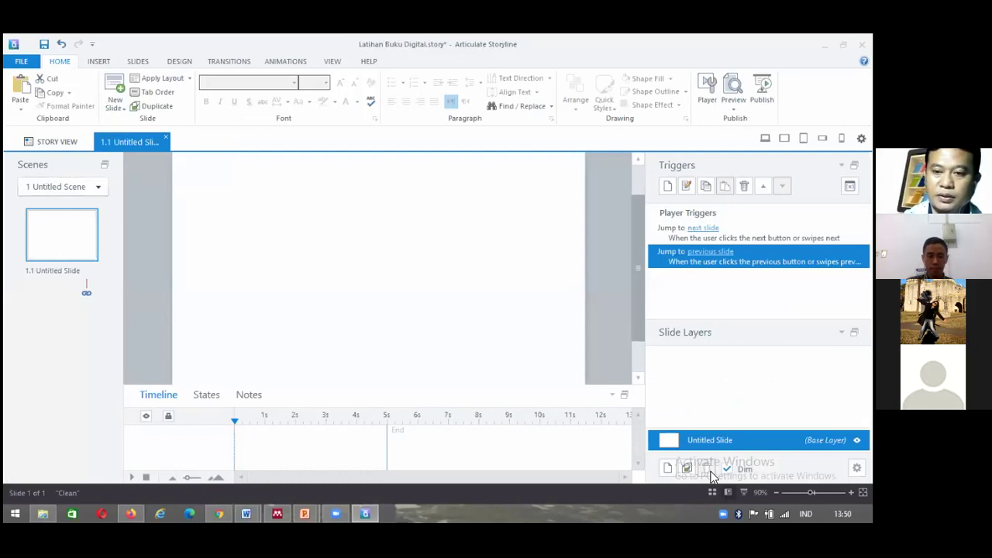
# - Rename the base layer of slide 1.1 as "Layar Depan"
pyautogui.rightClick(701, 439)
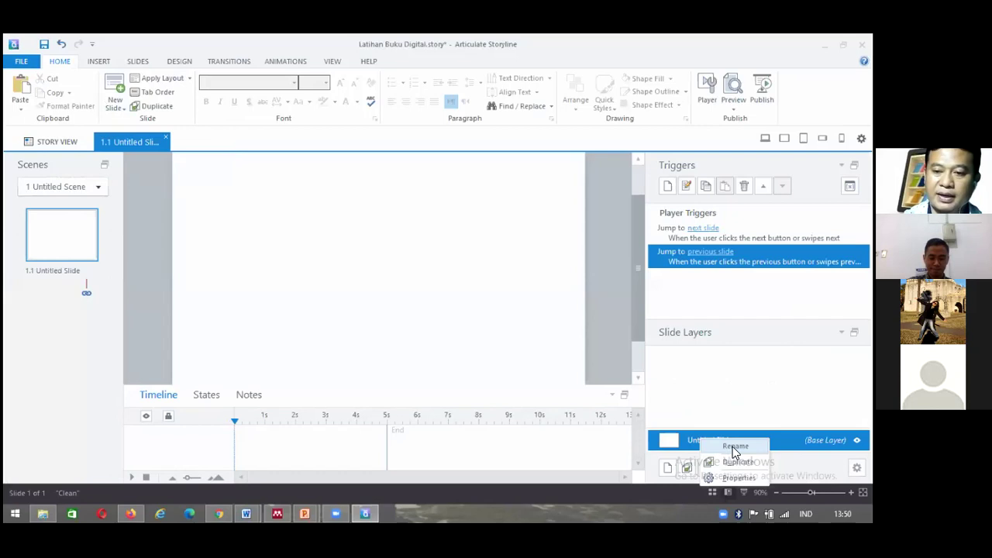
pyautogui.click(732, 447)
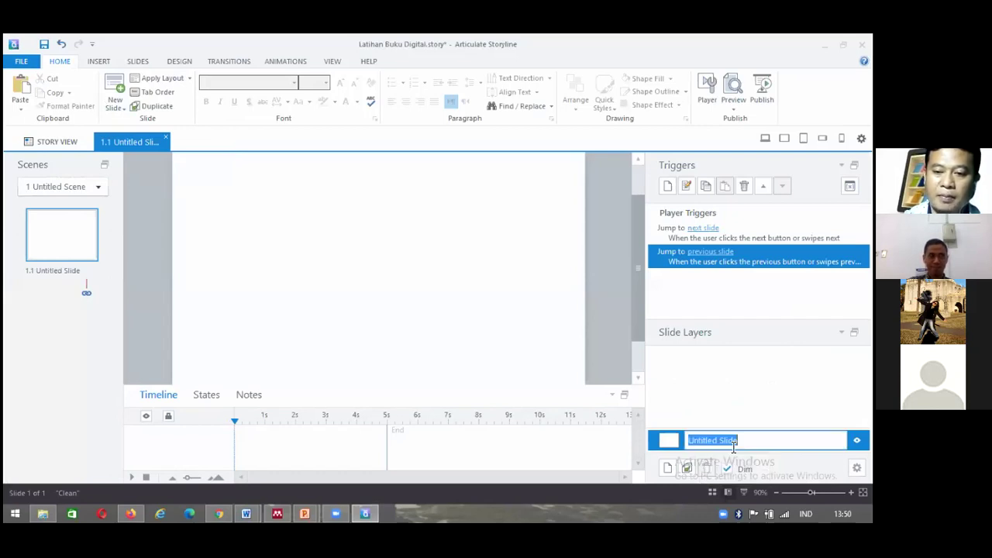
pyautogui.write('Pe')
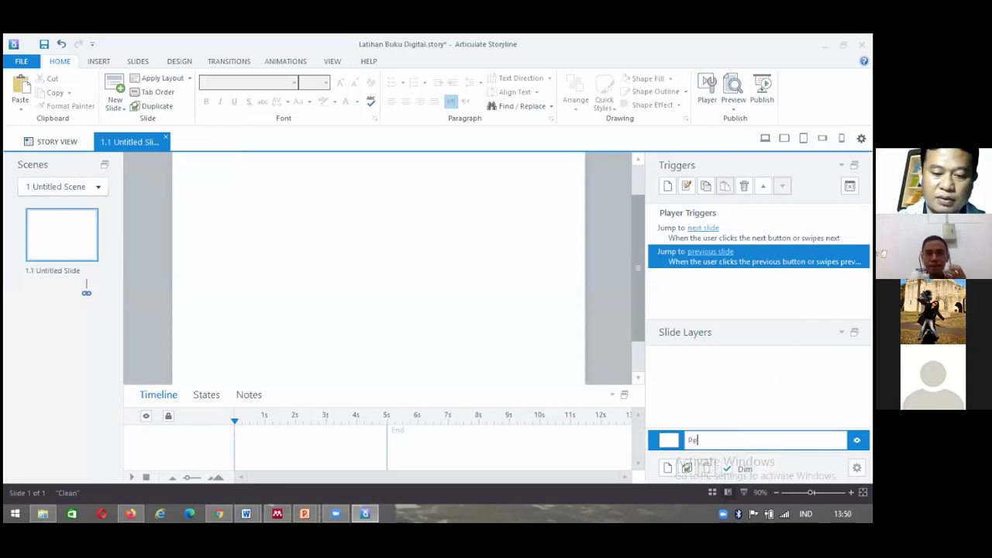
pyautogui.write('ndahuluan')
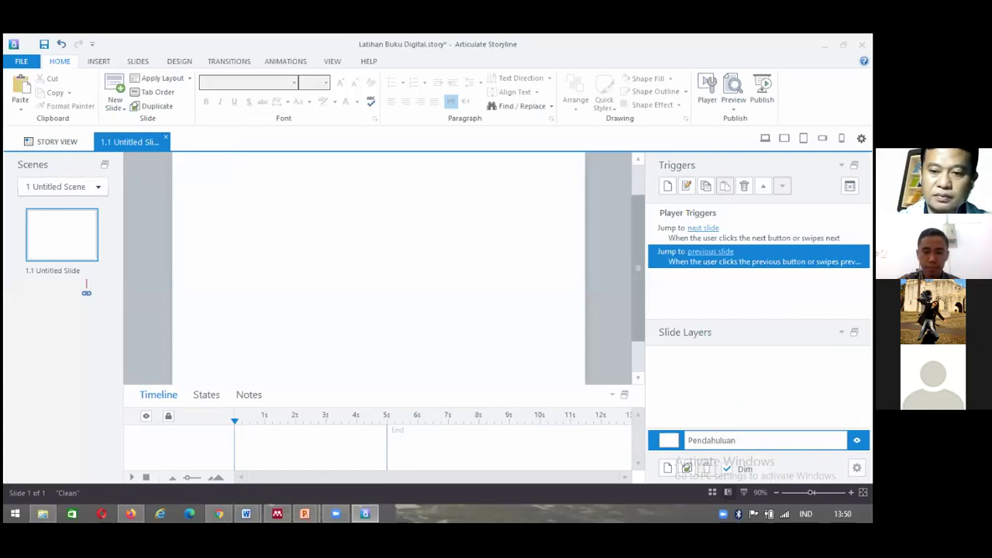
pyautogui.press('BackSpace')
pyautogui.press('BackSpace')
pyautogui.press('BackSpace')
pyautogui.press('BackSpace')
pyautogui.press('BackSpace')
pyautogui.press('BackSpace')
pyautogui.press('BackSpace')
pyautogui.press('BackSpace')
pyautogui.press('BackSpace')
pyautogui.press('BackSpace')
pyautogui.press('BackSpace')
pyautogui.write('Layar Depan')
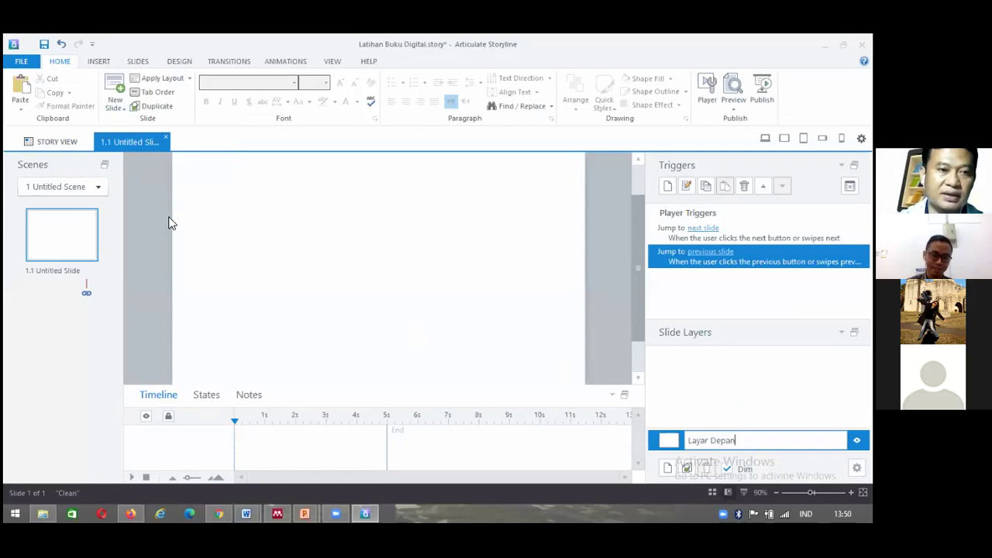
# - Return to the overview of all scenes and rename scene 2 as "Login"
pyautogui.click(57, 147)
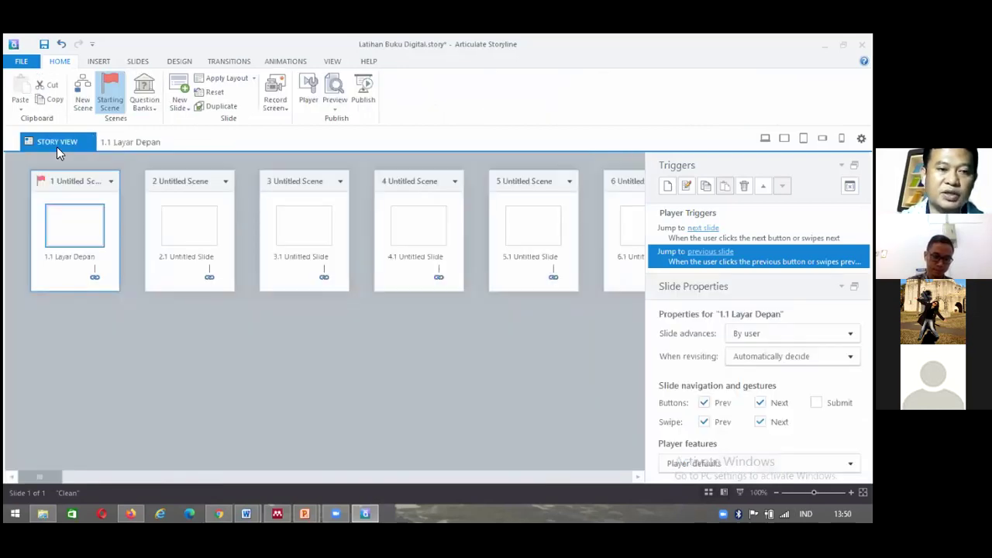
pyautogui.click(188, 184)
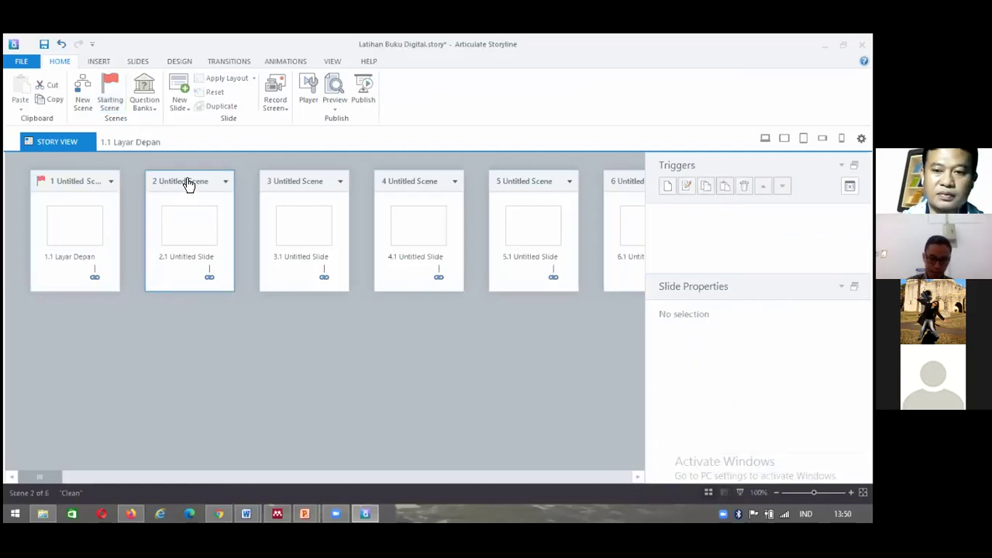
pyautogui.click(189, 182)
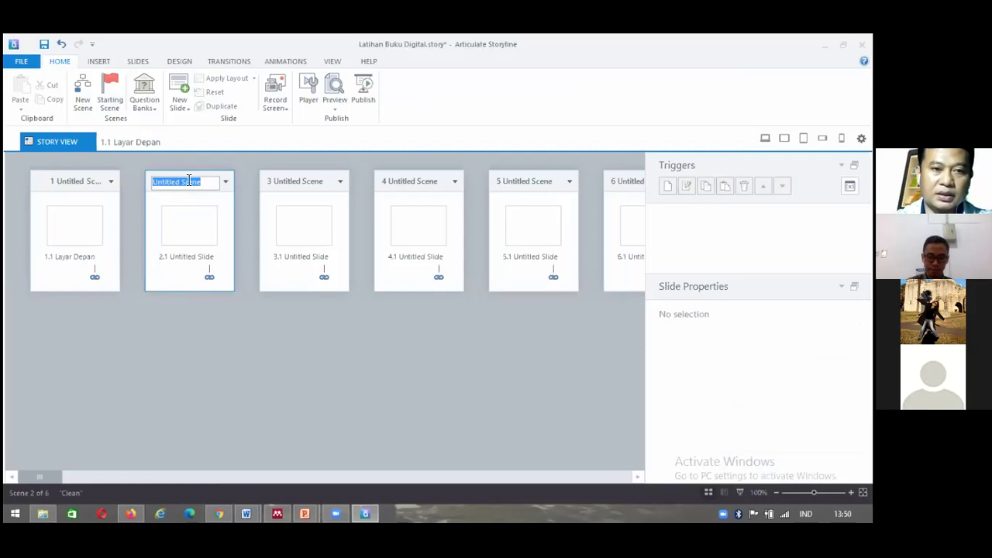
pyautogui.write('Login')
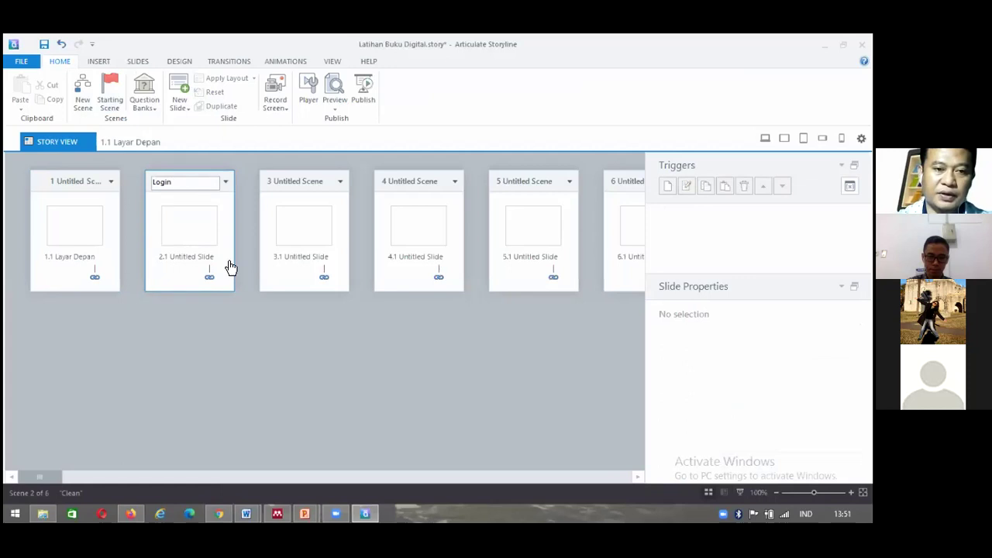
# - Rename scene 3 as "Pendahuluan"
pyautogui.click(295, 189)
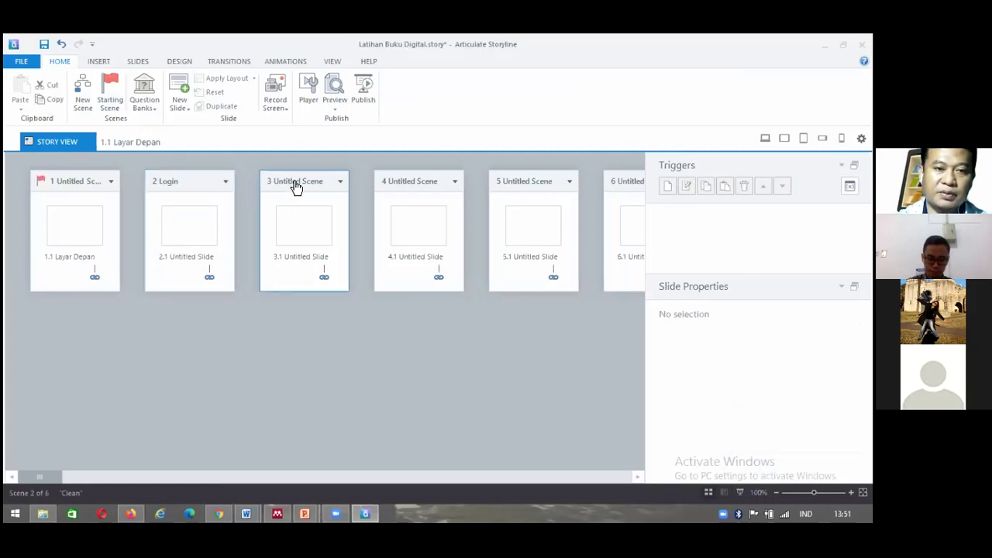
pyautogui.rightClick(294, 186)
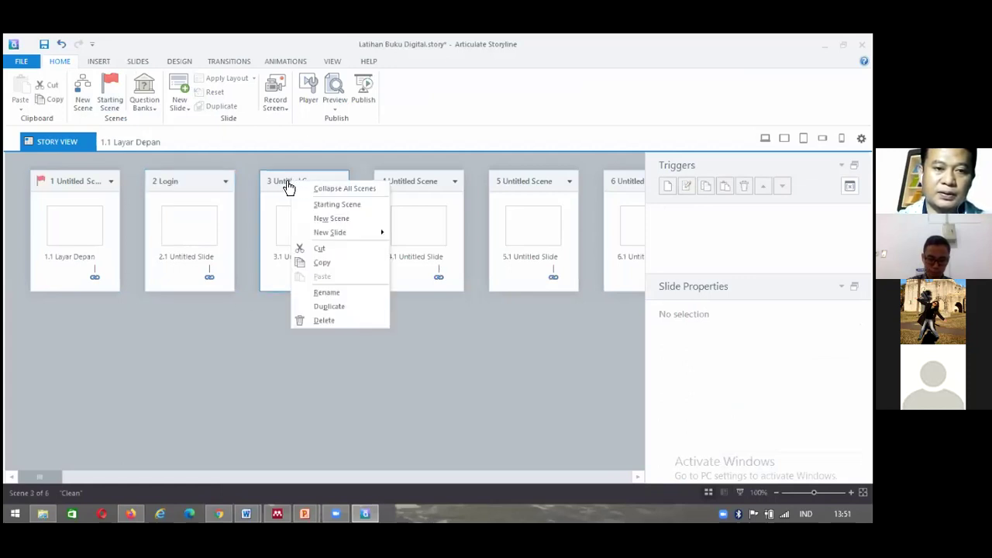
pyautogui.doubleClick(288, 186)
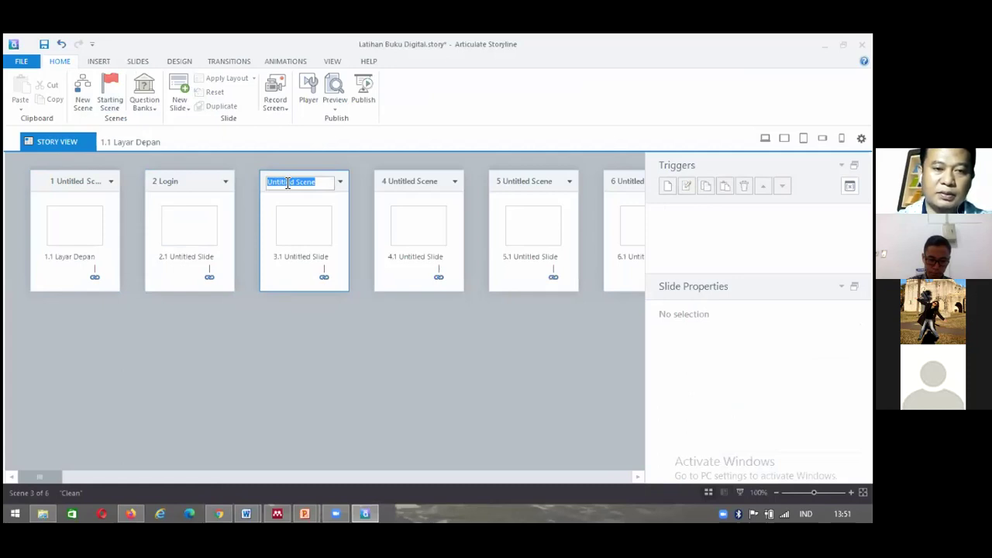
pyautogui.write('Pend')
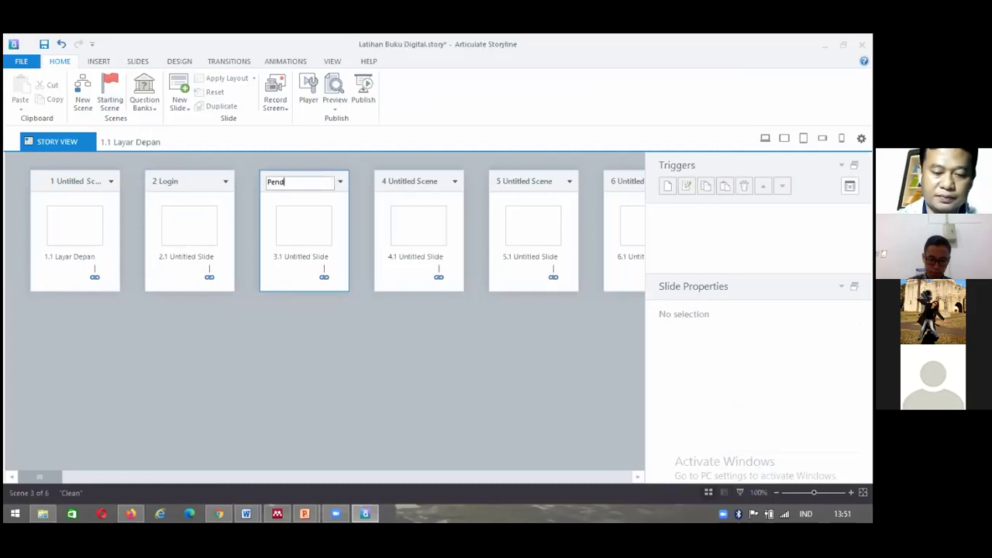
pyautogui.write('ahuluan')
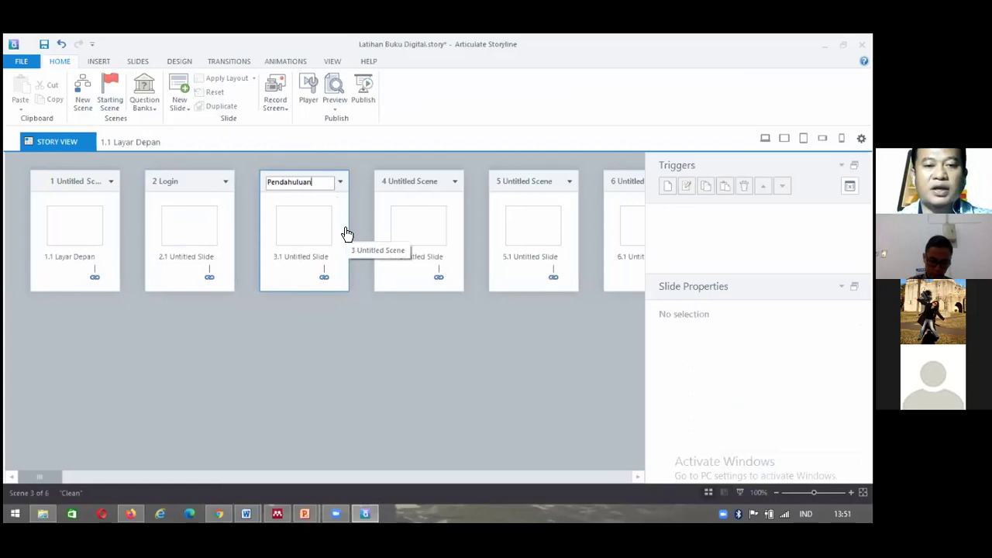
# - Rename scene 4 as "Materi"
pyautogui.click(412, 186)
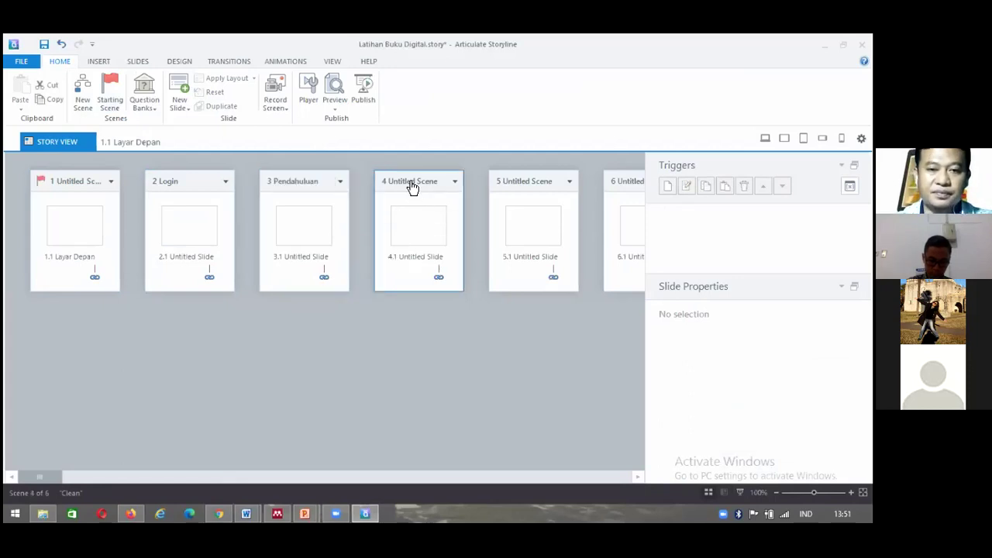
pyautogui.click(411, 182)
pyautogui.write('Materi')
# - Rename scene 5 as "Latihan"
pyautogui.click(522, 183)
pyautogui.click(522, 183)
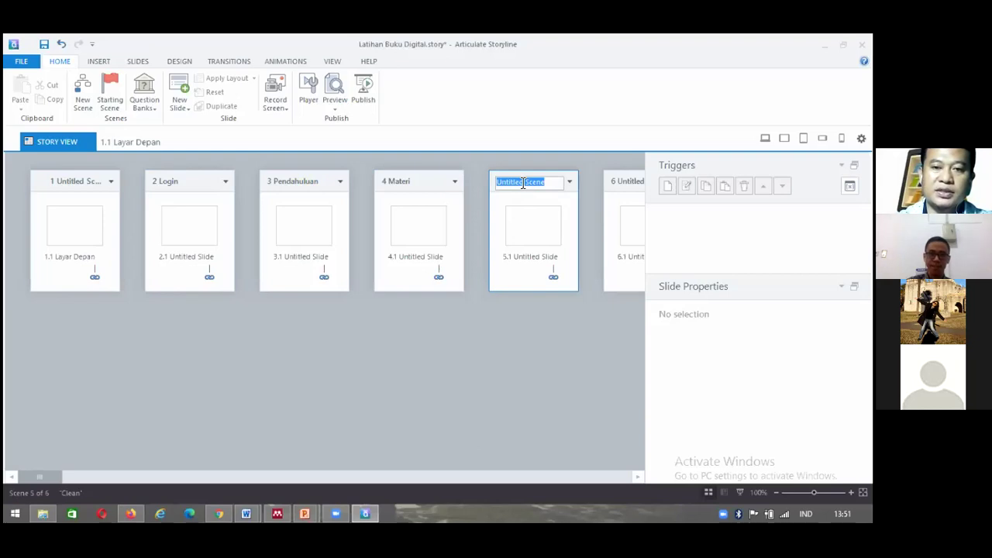
pyautogui.write('L')
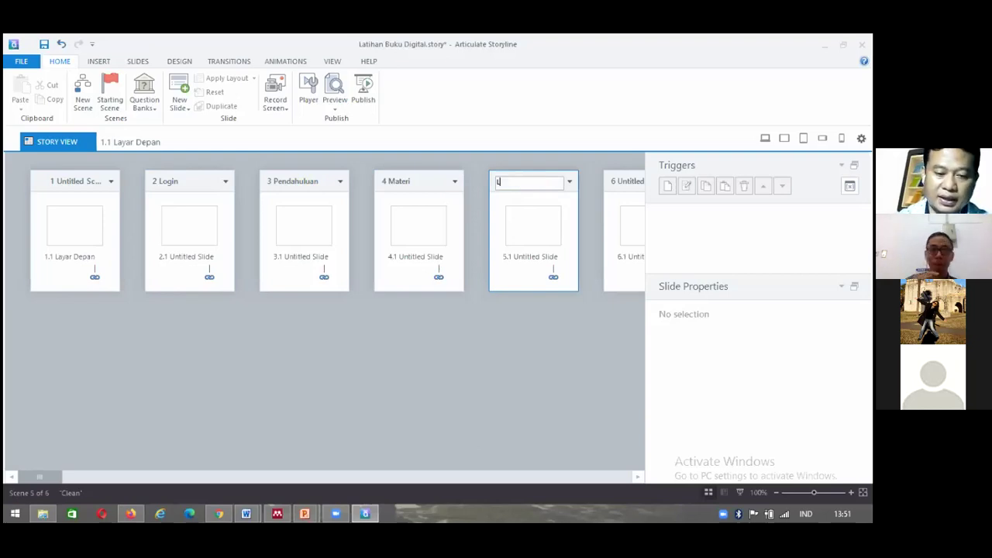
pyautogui.write('atihan')
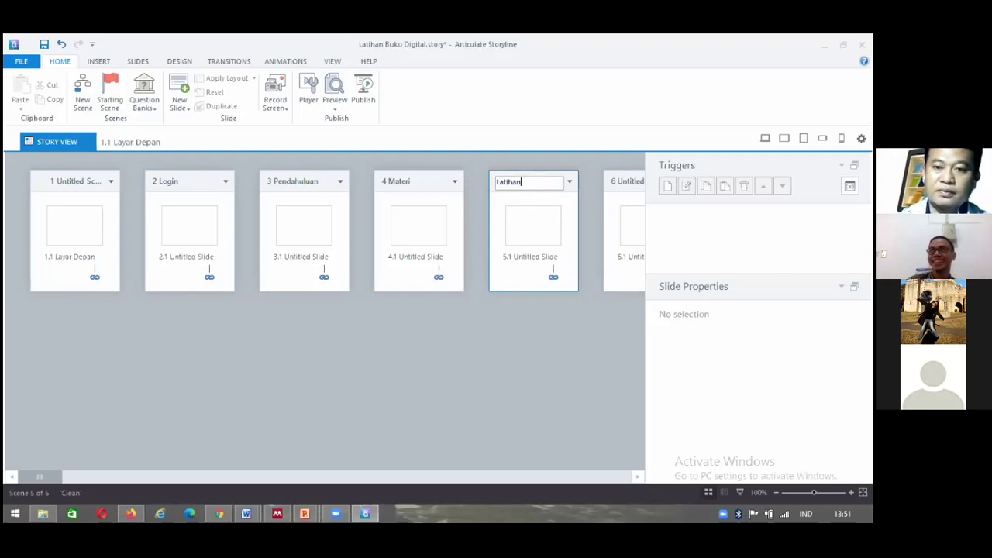
# - Rename scene 6, the last one in the project, as "Rangkuman"
pyautogui.click(625, 192)
pyautogui.click(570, 183)
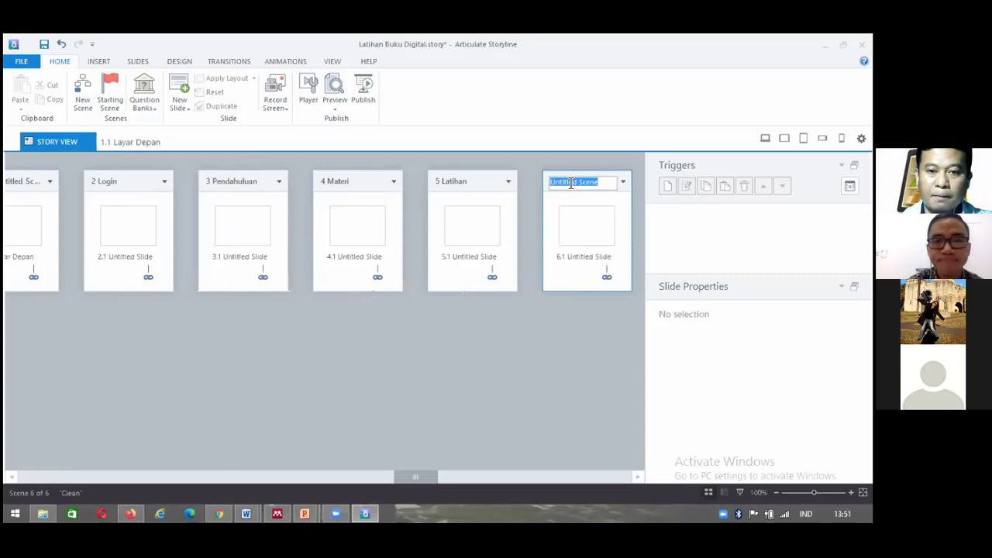
pyautogui.write('Ra')
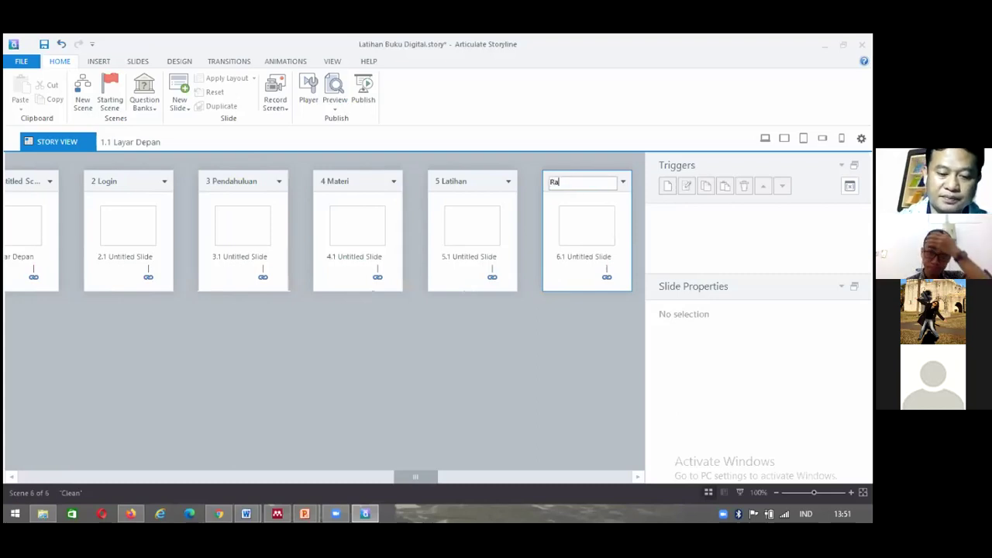
pyautogui.write('ngkuman')
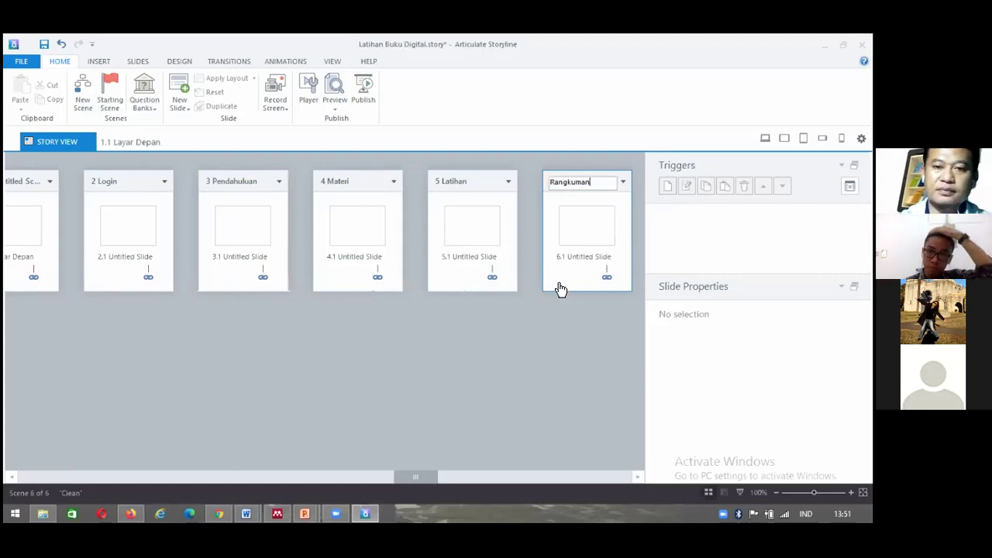
pyautogui.click(533, 347)
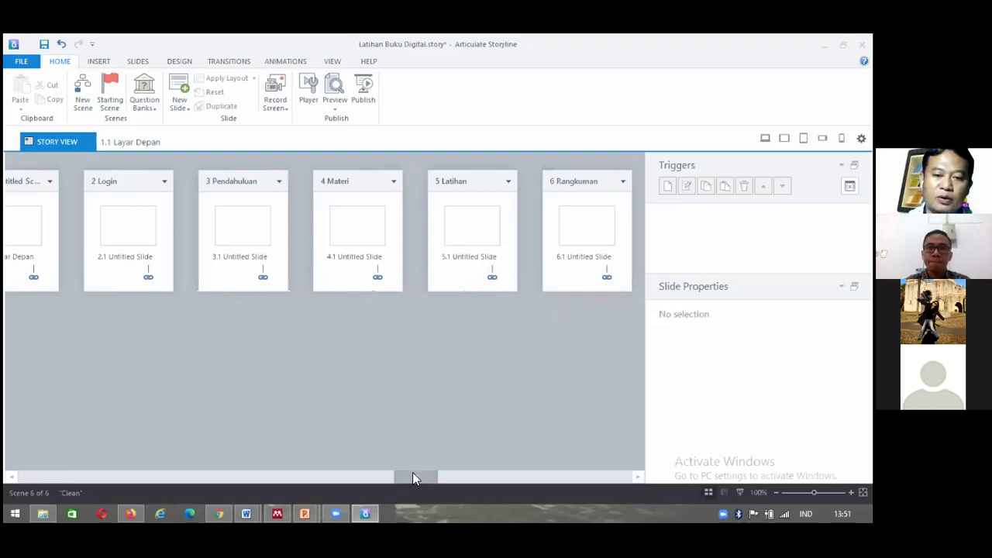
# - Rename the starting scene, scene 1, as "Halaman Depan"
pyautogui.moveTo(414, 477); pyautogui.dragTo(4, 480)
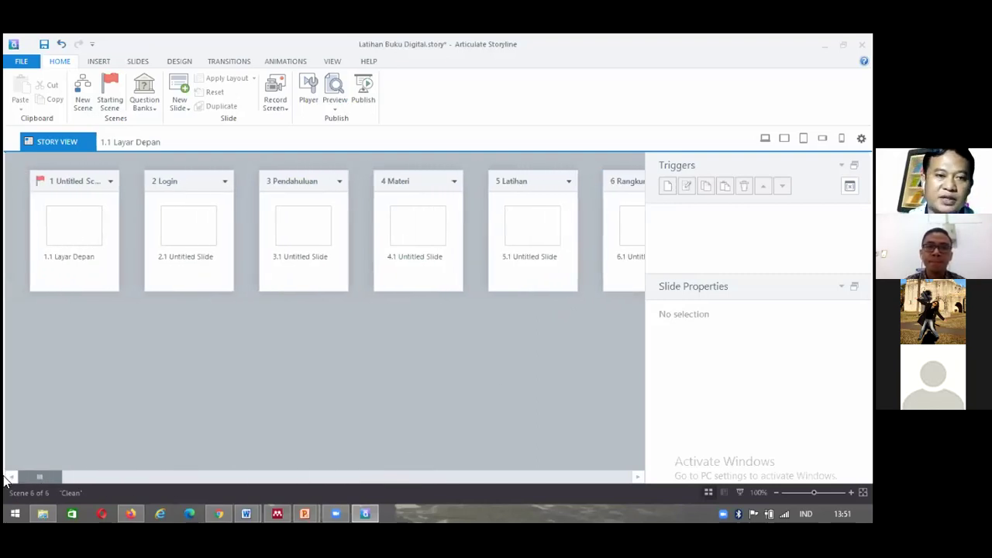
pyautogui.click(80, 194)
pyautogui.doubleClick(76, 183)
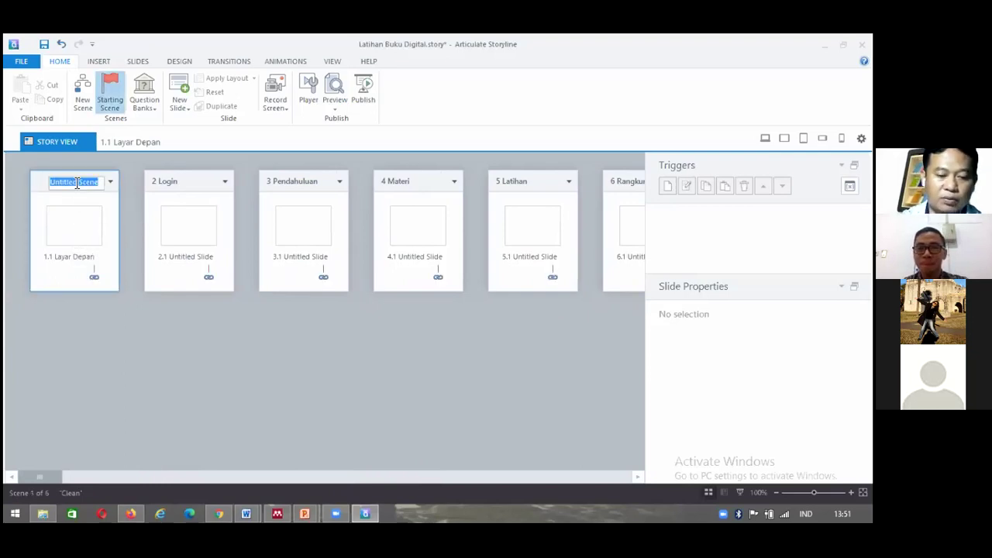
pyautogui.write('Halaman ')
pyautogui.write('Depan')
pyautogui.press('Return')
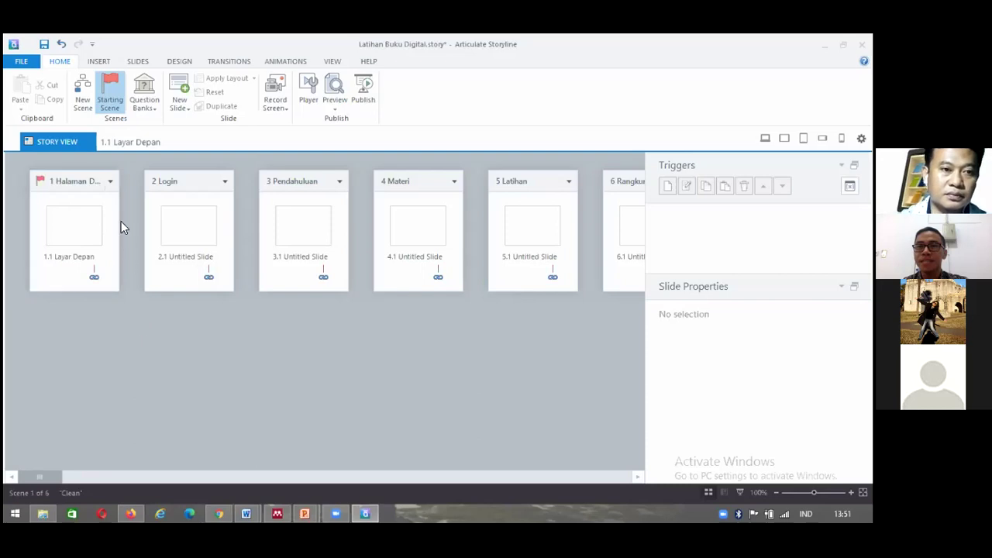
# - Open slide 1.1 Layar Depan for editing, and select the title slide of the "Pengembangan Media Buku Digital" presentation in PowerPoint
pyautogui.doubleClick(73, 231)
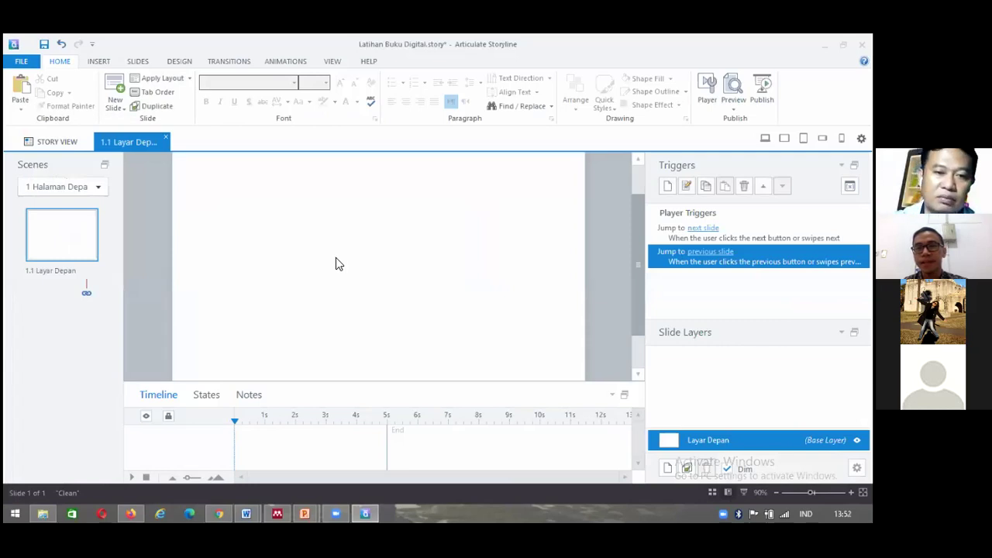
pyautogui.moveTo(305, 503)
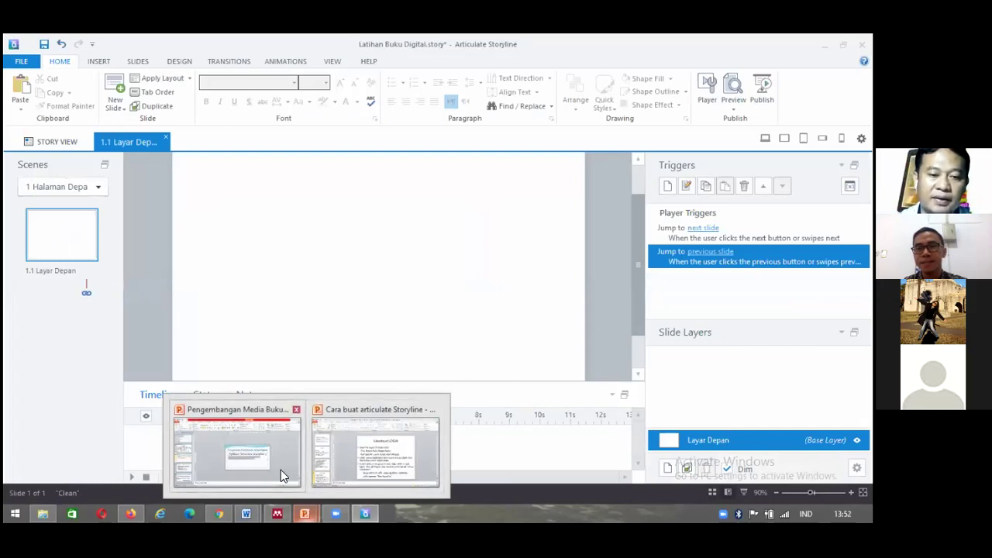
pyautogui.click(186, 443)
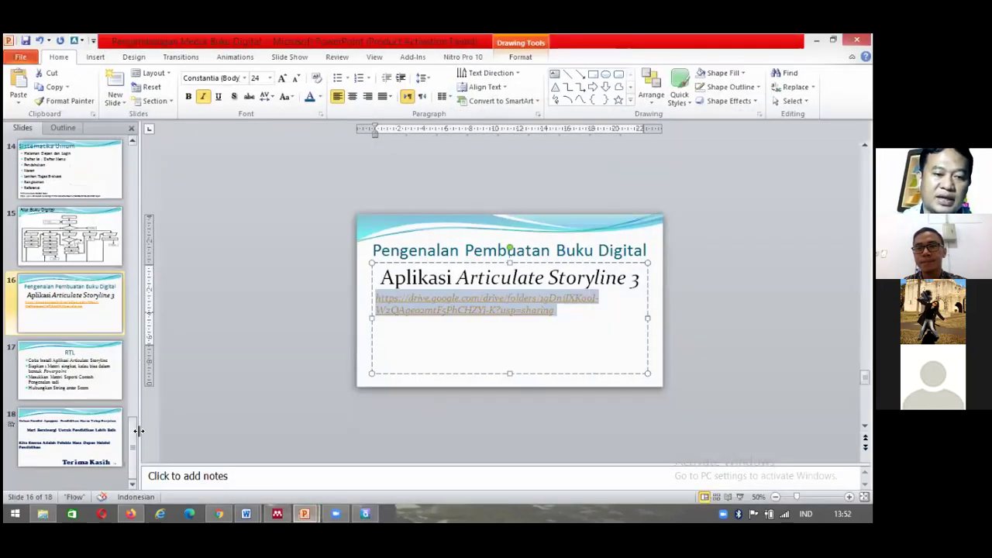
pyautogui.click(131, 435)
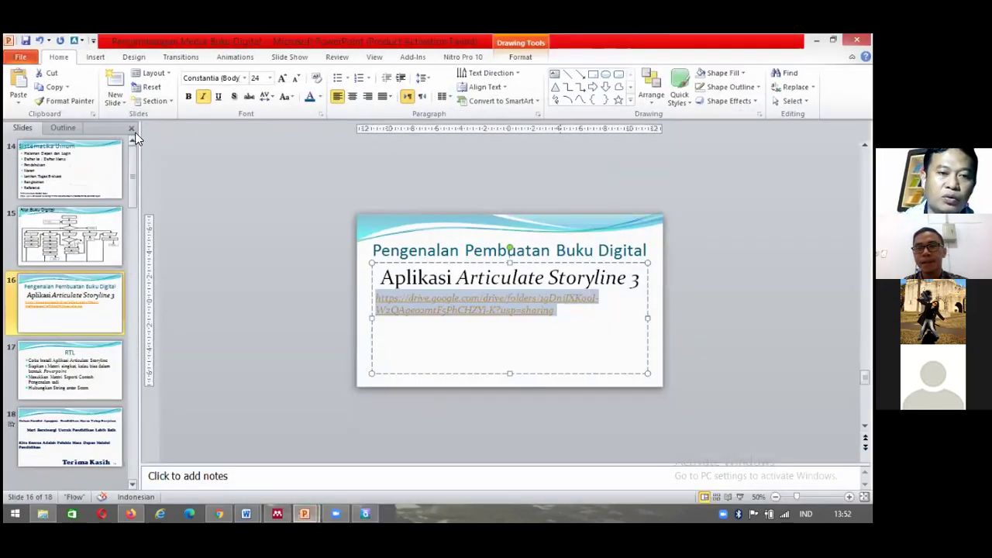
pyautogui.moveTo(135, 140); pyautogui.dragTo(135, 147)
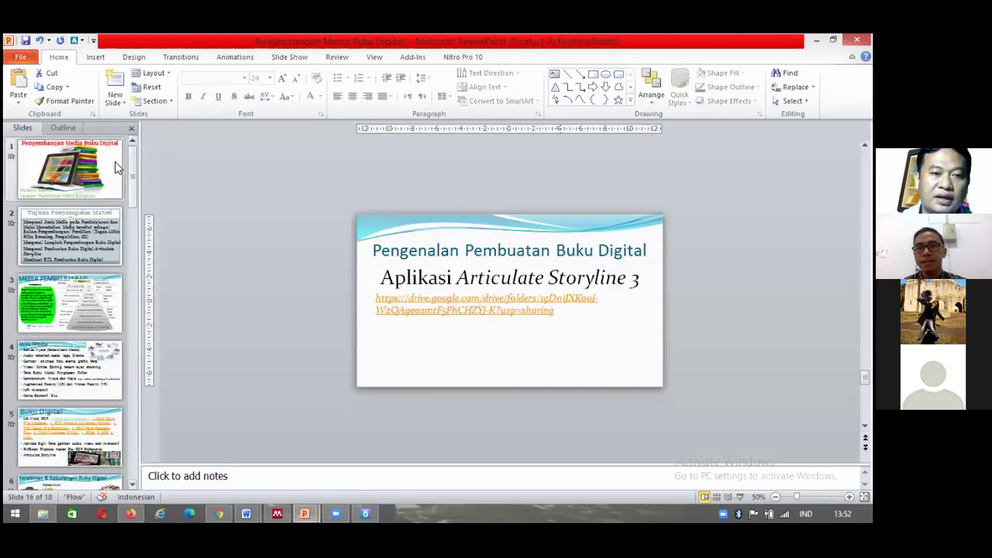
pyautogui.click(111, 172)
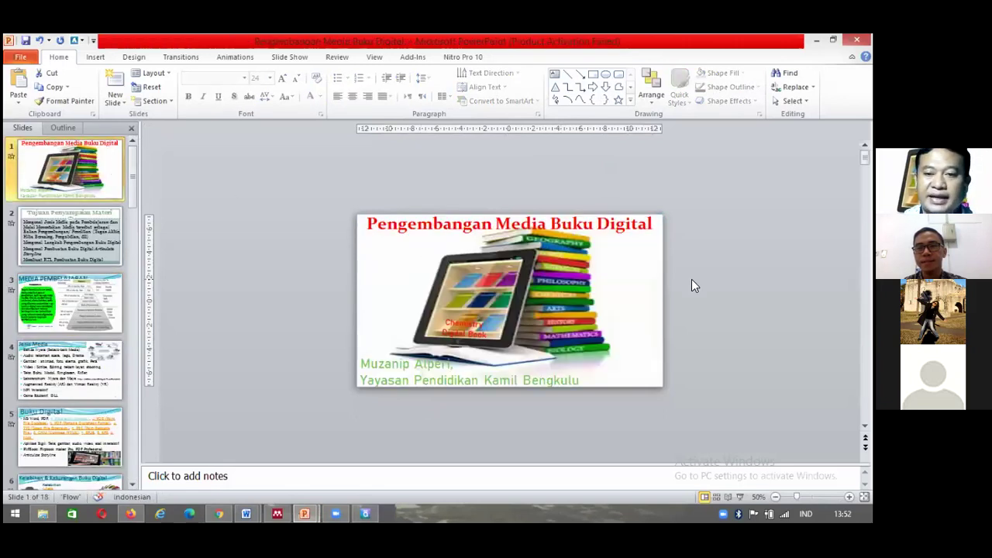
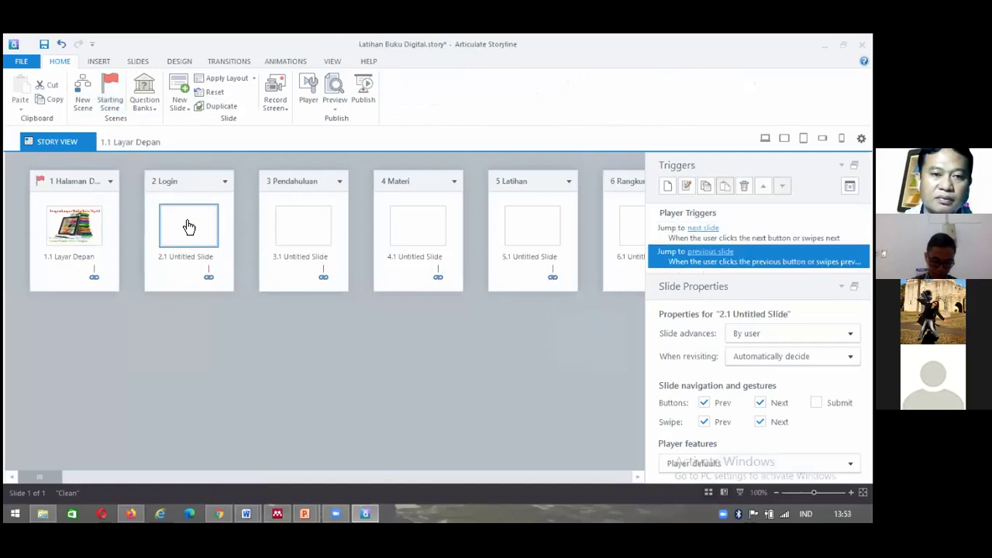
# - Open slide 2.1 of the Login scene and try to rename the scene from within the slide editor
pyautogui.doubleClick(188, 225)
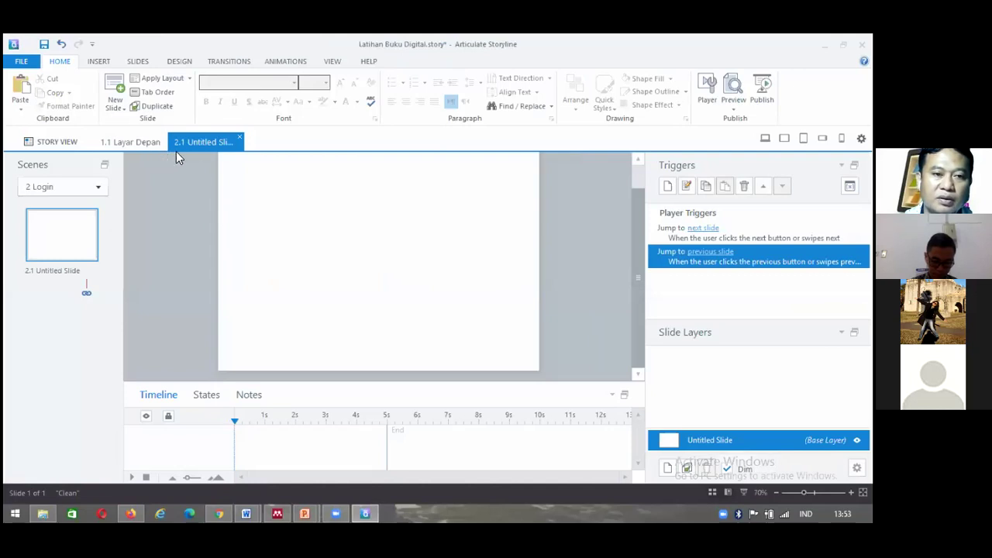
pyautogui.click(66, 187)
pyautogui.click(67, 187)
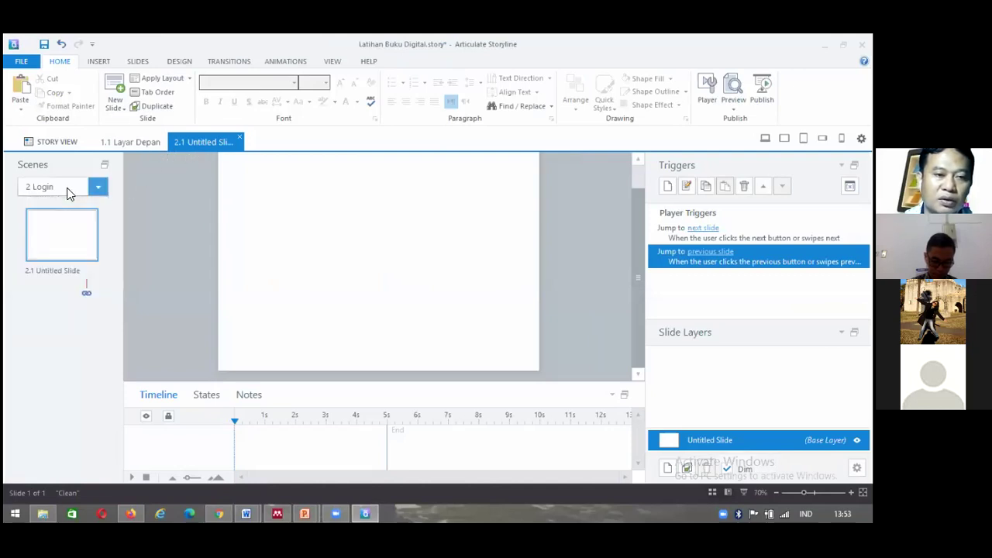
pyautogui.click(31, 190)
pyautogui.click(31, 186)
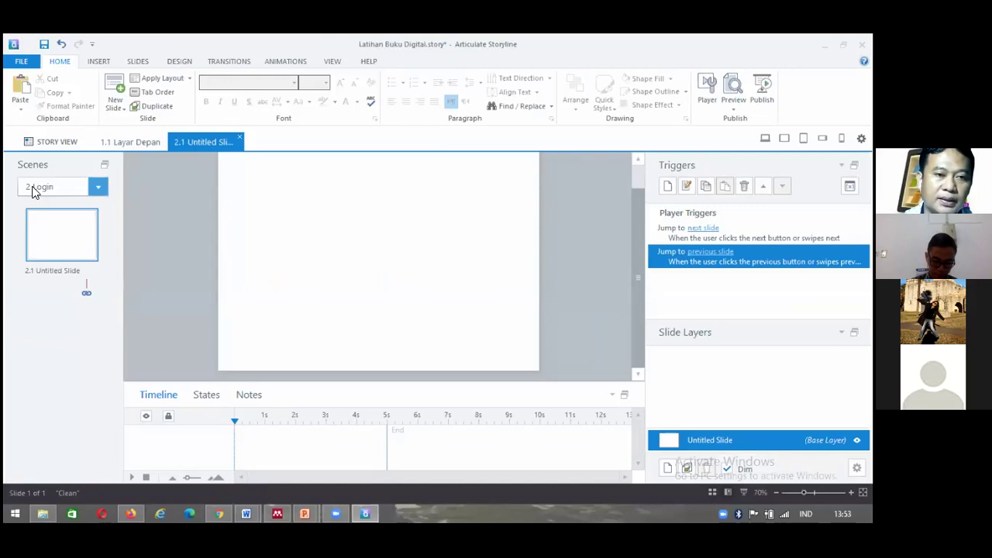
# - Return to the overview of all scenes and rename the Login scene as "Menu"
pyautogui.click(47, 140)
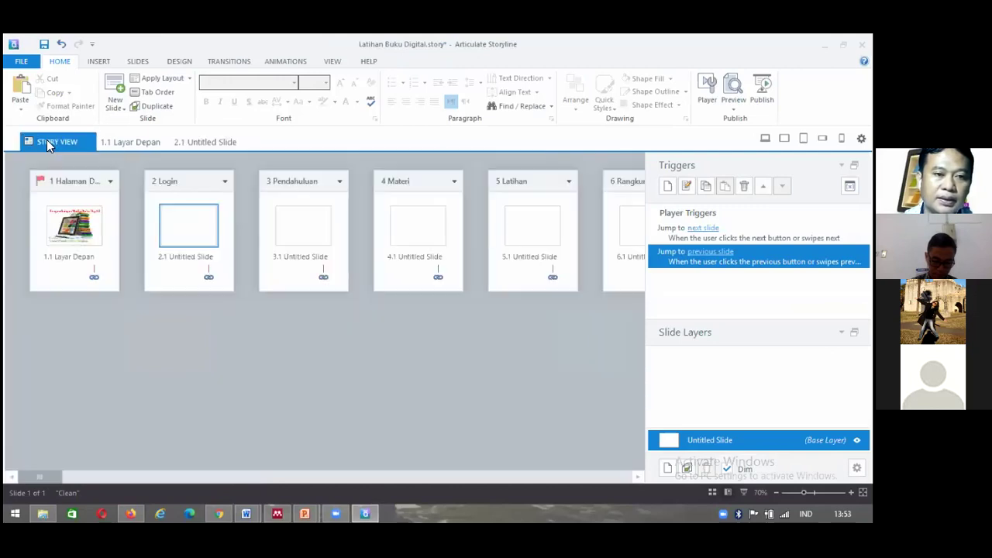
pyautogui.click(171, 189)
pyautogui.doubleClick(171, 186)
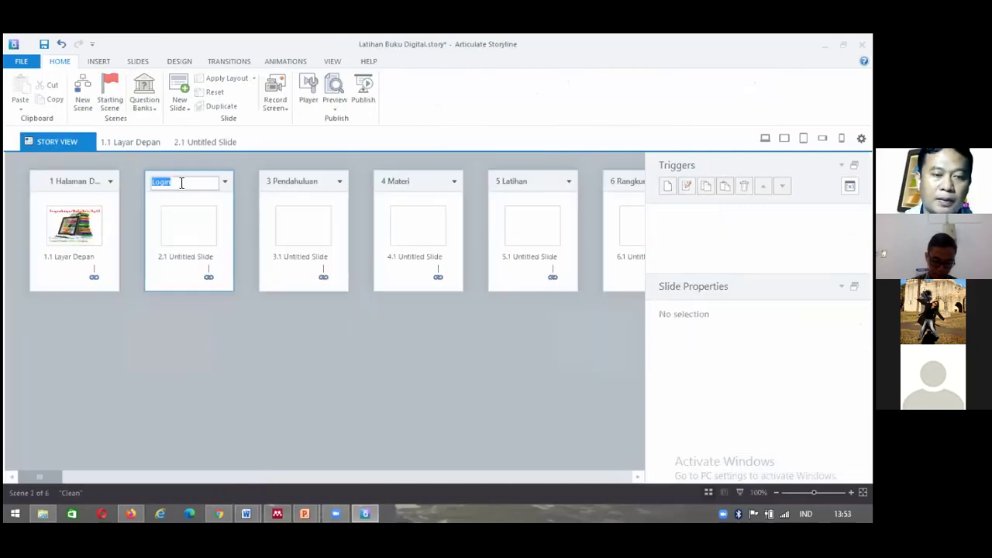
pyautogui.write('Menu')
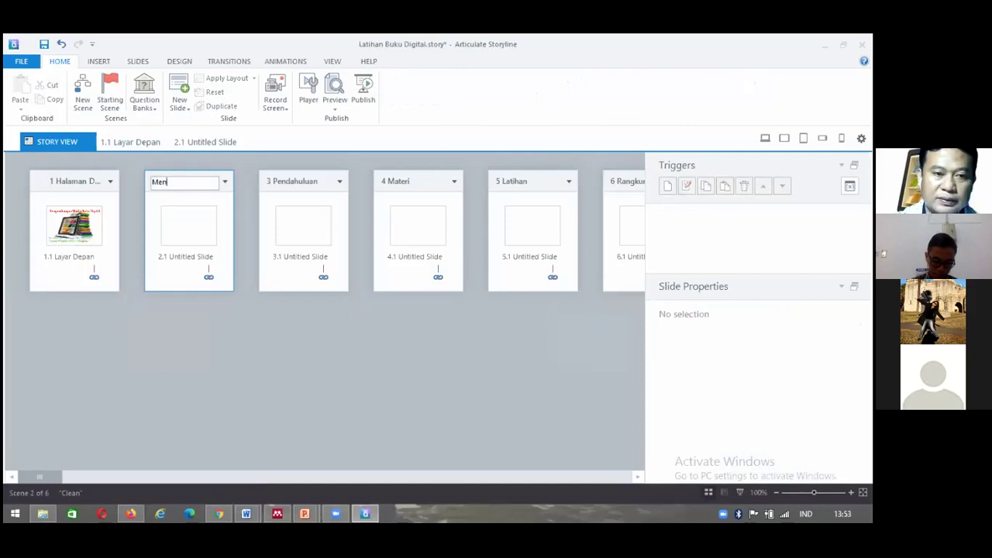
pyautogui.click(206, 255)
# - Open slide 2.1 of the Menu scene for editing and add a text box reading "MENU" near the slide's upper edge
pyautogui.doubleClick(186, 234)
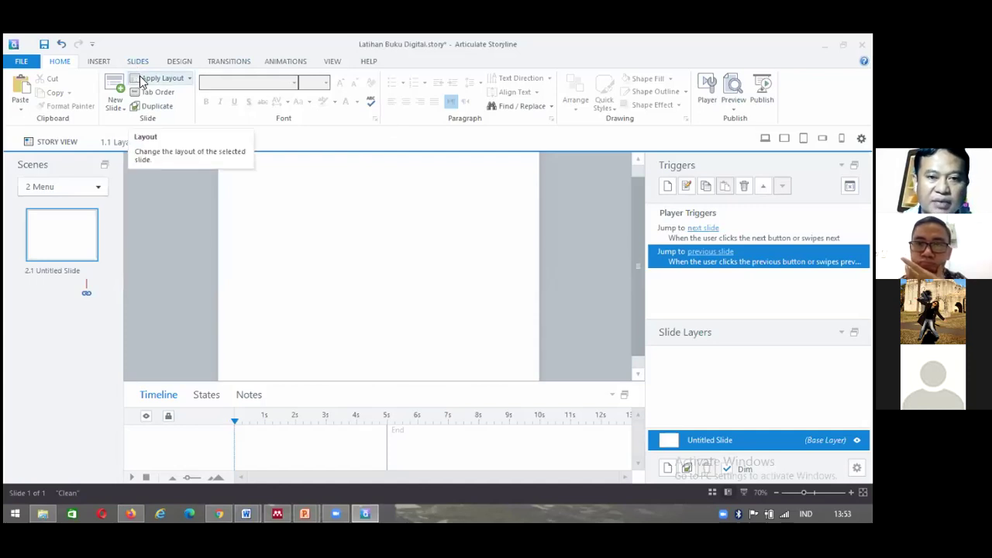
pyautogui.click(97, 62)
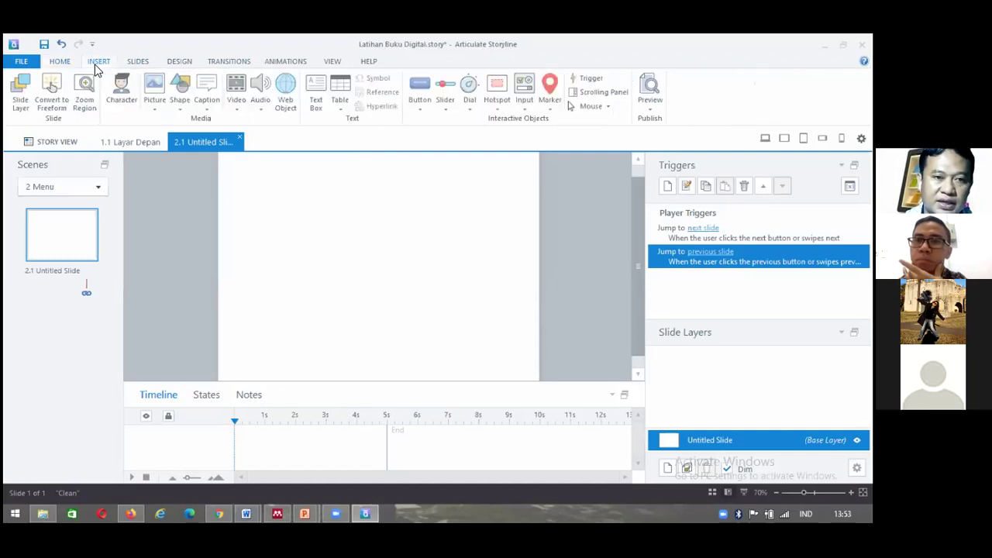
pyautogui.click(206, 90)
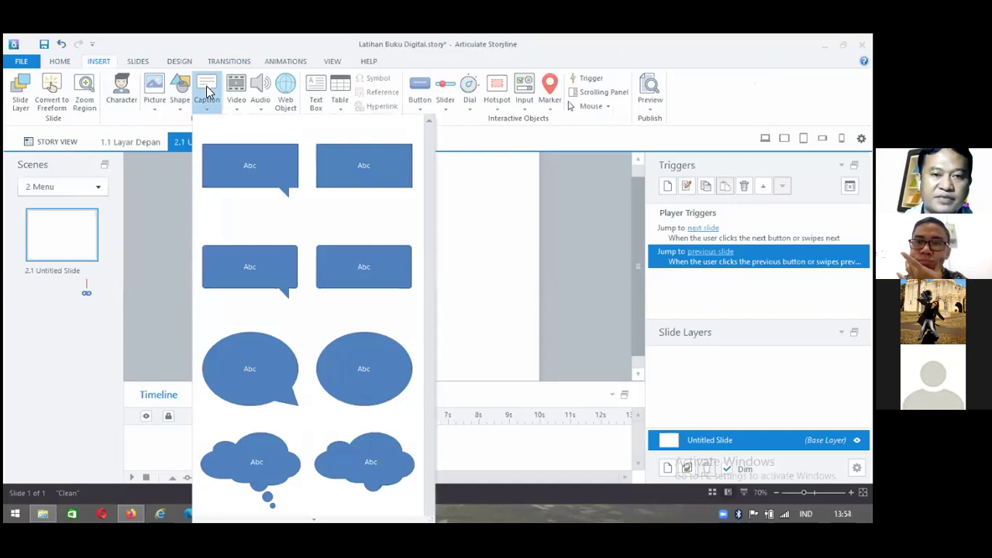
pyautogui.click(207, 90)
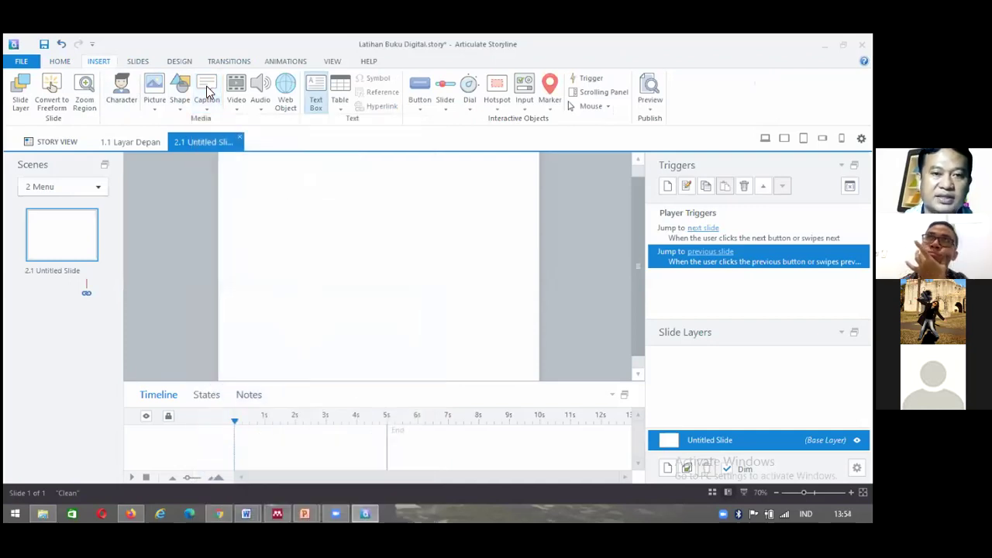
pyautogui.click(317, 99)
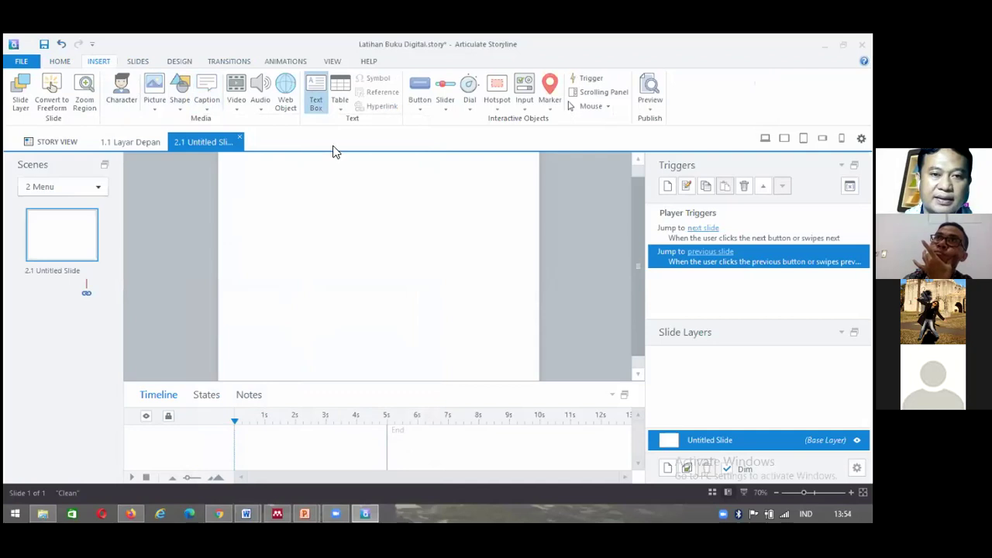
pyautogui.click(335, 167)
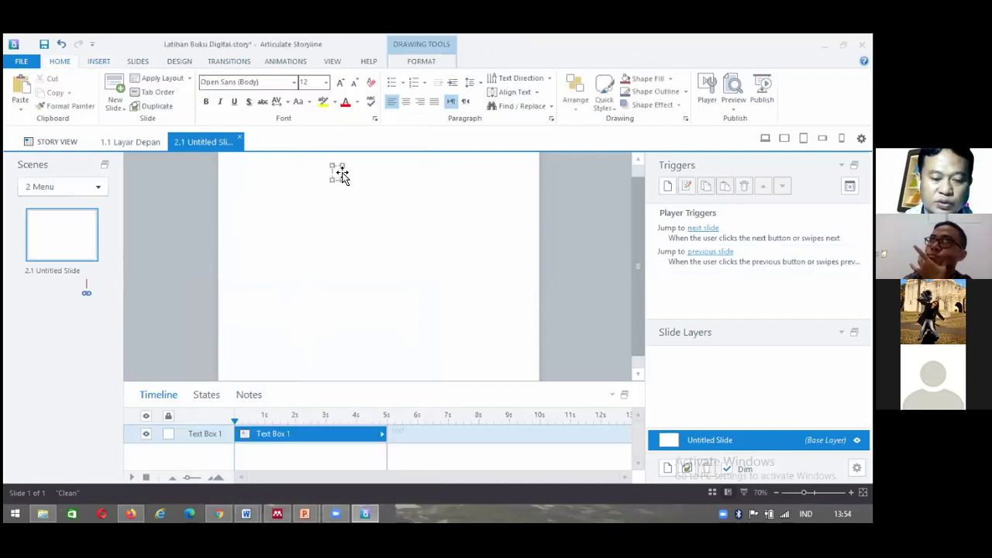
pyautogui.write('MENU')
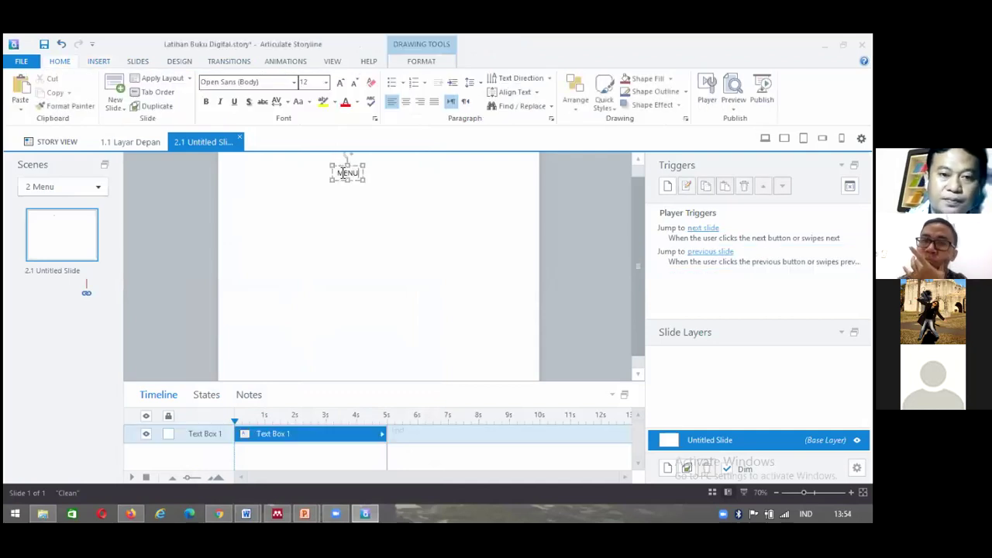
# - Set the MENU text box to font size 28 and make its text bold
pyautogui.click(355, 168)
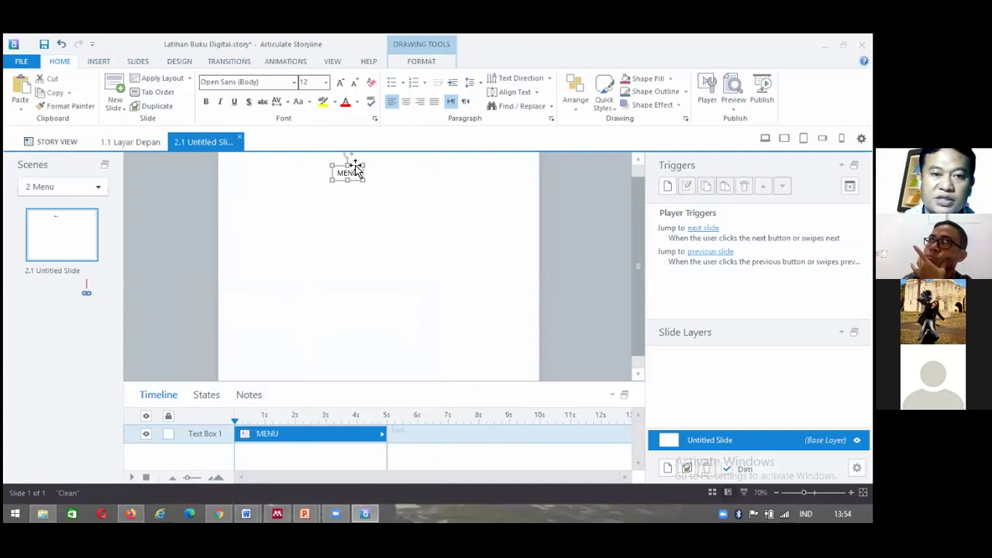
pyautogui.click(325, 82)
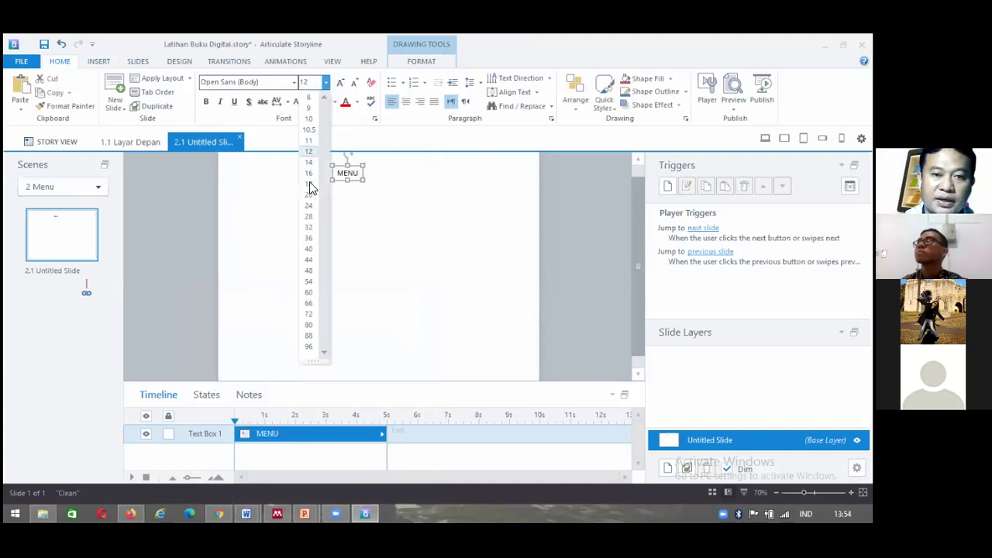
pyautogui.click(308, 217)
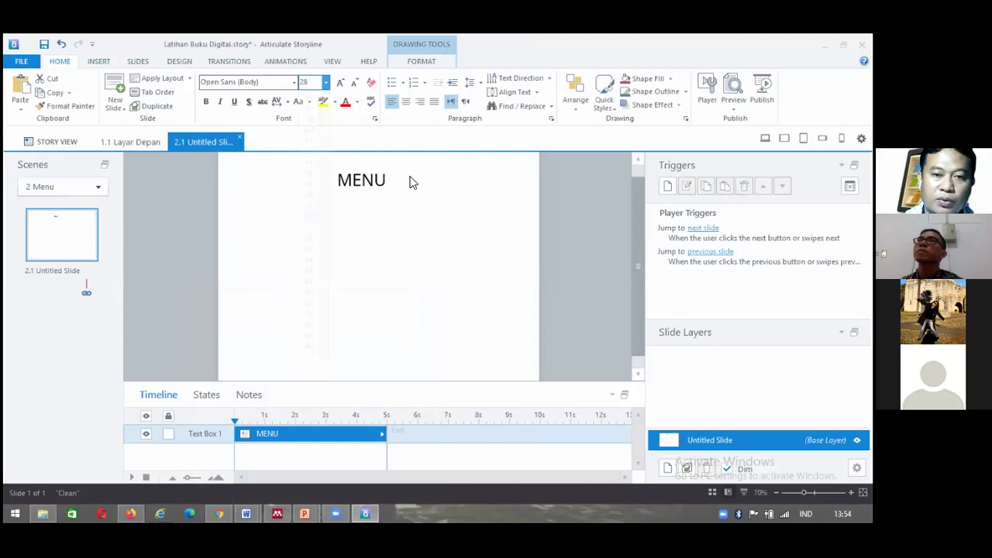
pyautogui.hotkey('ctrl', 'b')
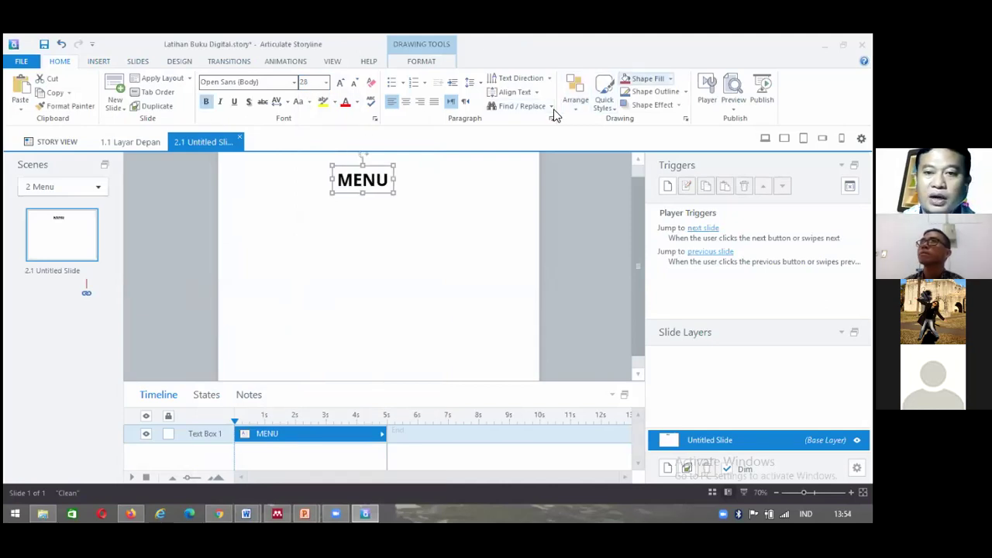
# - Fill the MENU text box with red from the standard colors and apply the sandy yellow theme to the slide
pyautogui.click(669, 79)
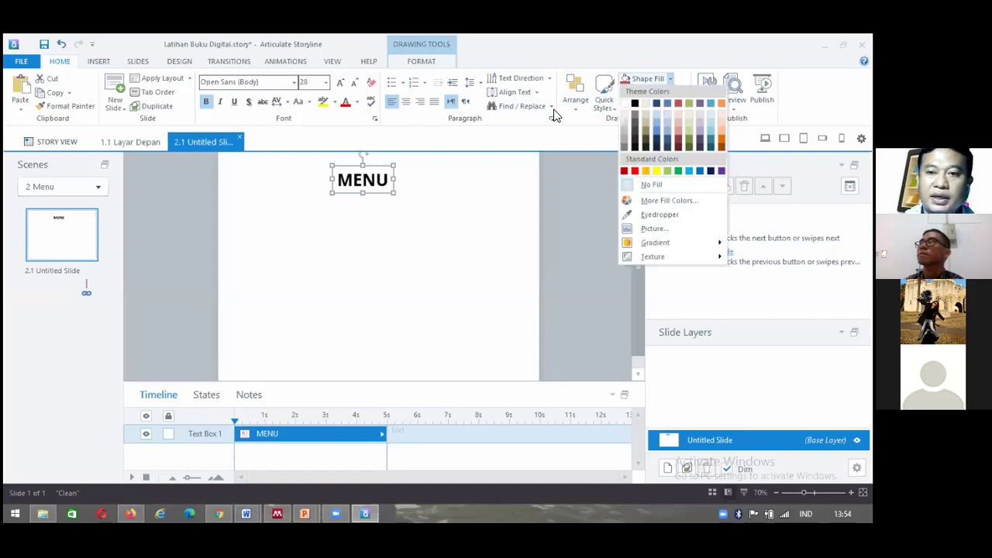
pyautogui.click(634, 171)
pyautogui.click(354, 248)
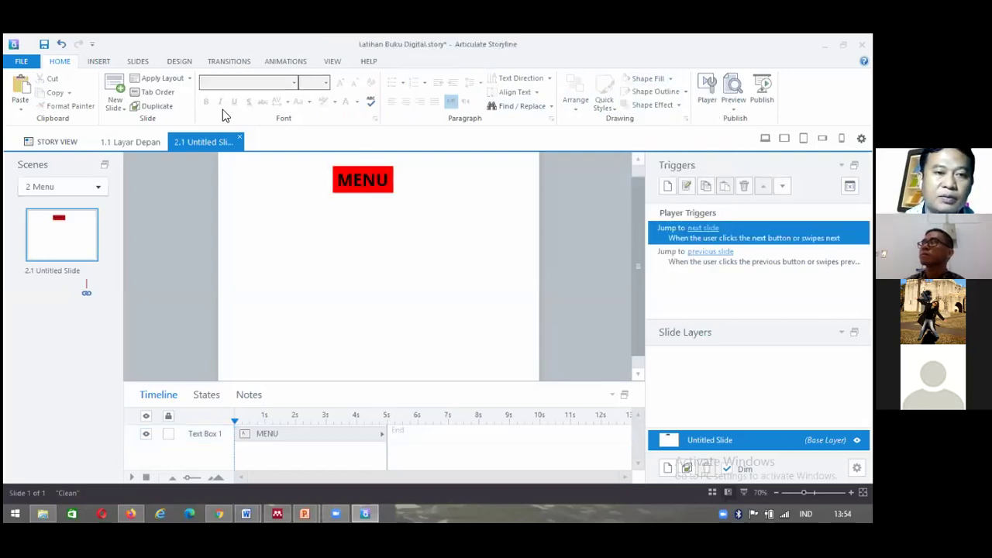
pyautogui.click(176, 58)
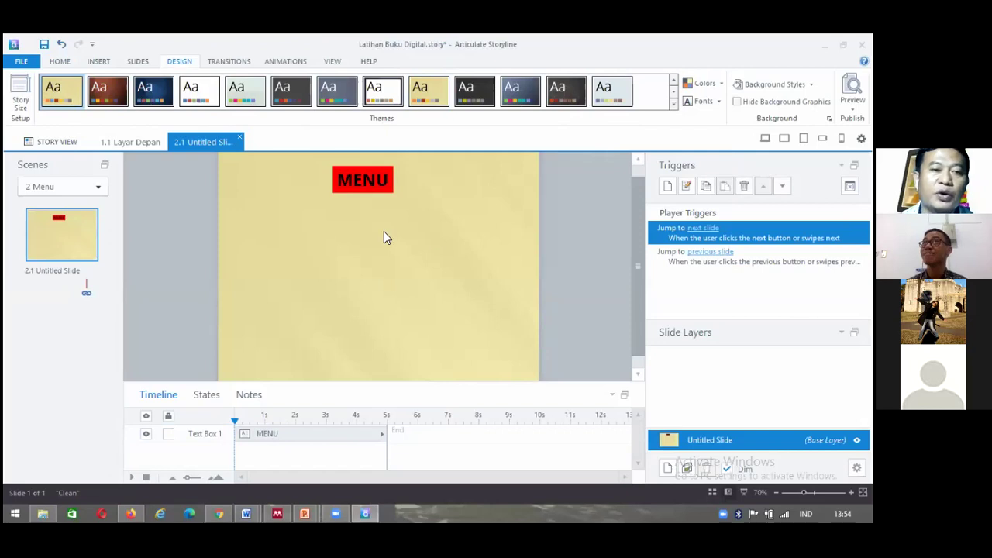
# - Insert a pill-shaped button of about 240 by 56 px below MENU at the slide's left side, labelled "Pendahuluan"
pyautogui.click(98, 62)
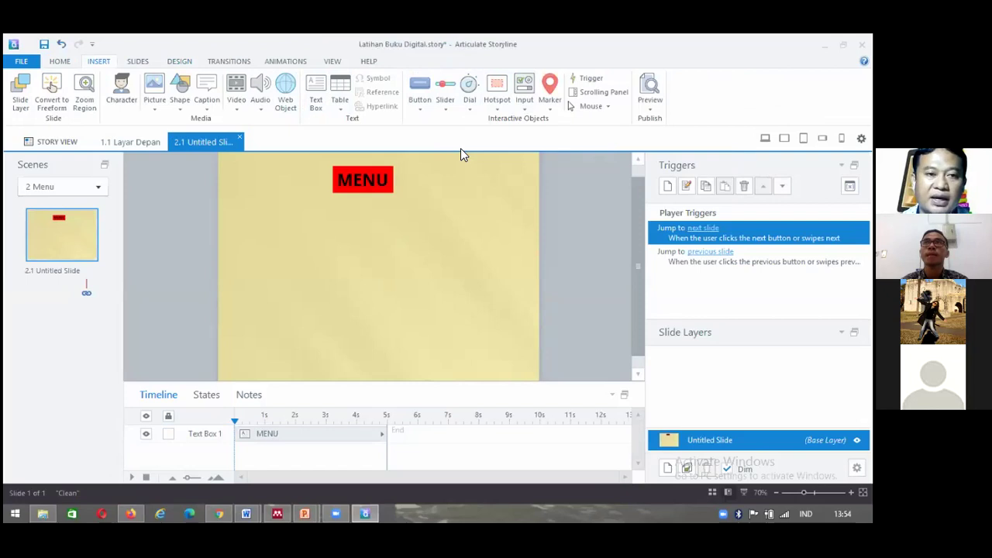
pyautogui.click(183, 105)
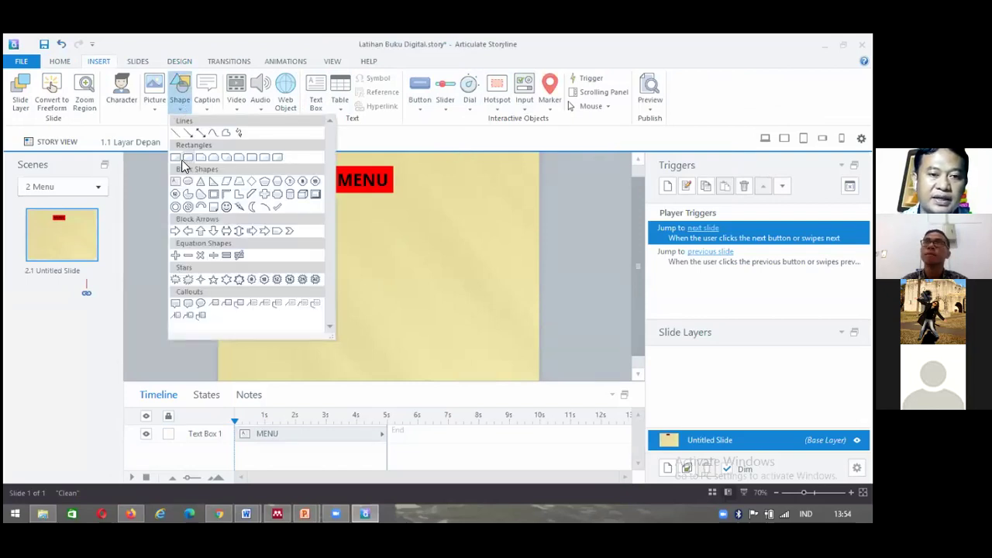
pyautogui.click(107, 69)
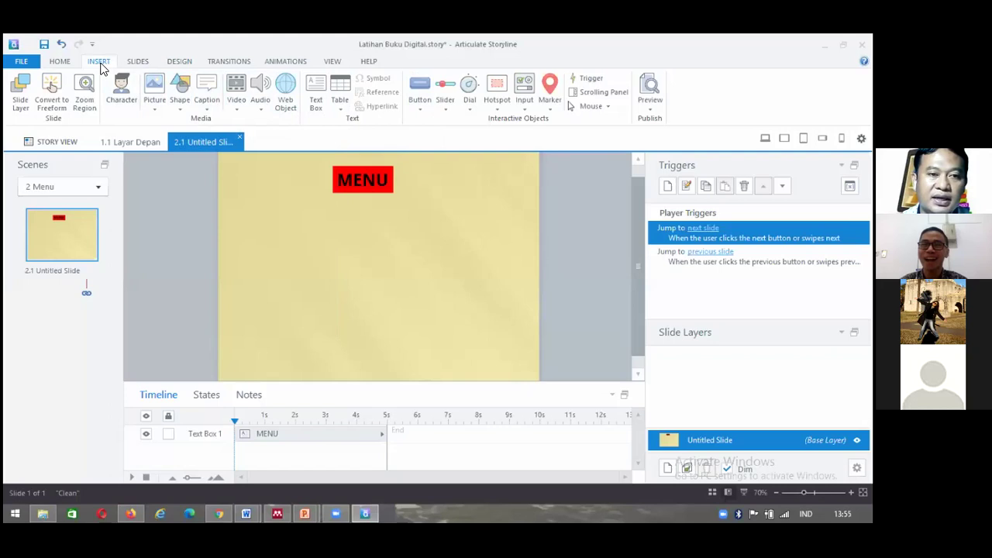
pyautogui.click(422, 114)
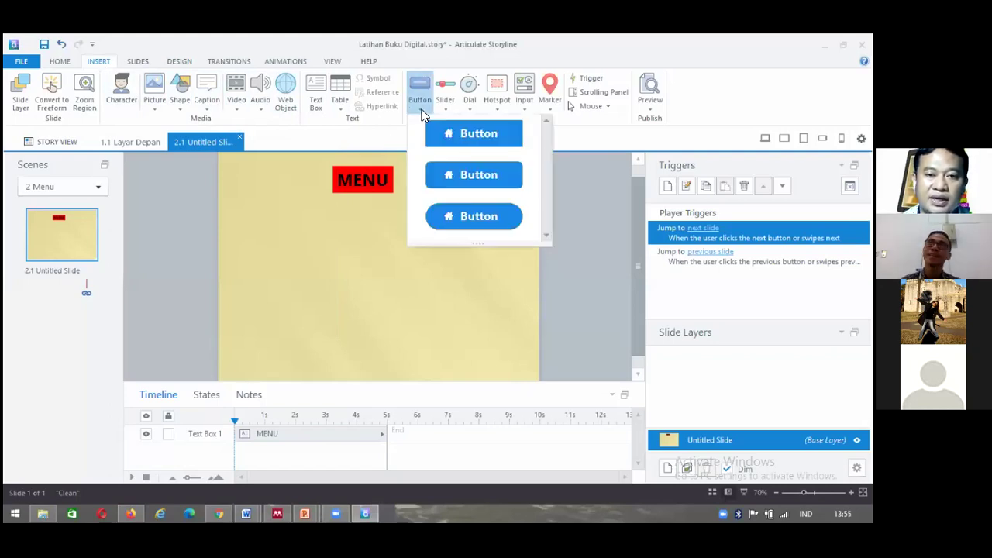
pyautogui.click(478, 222)
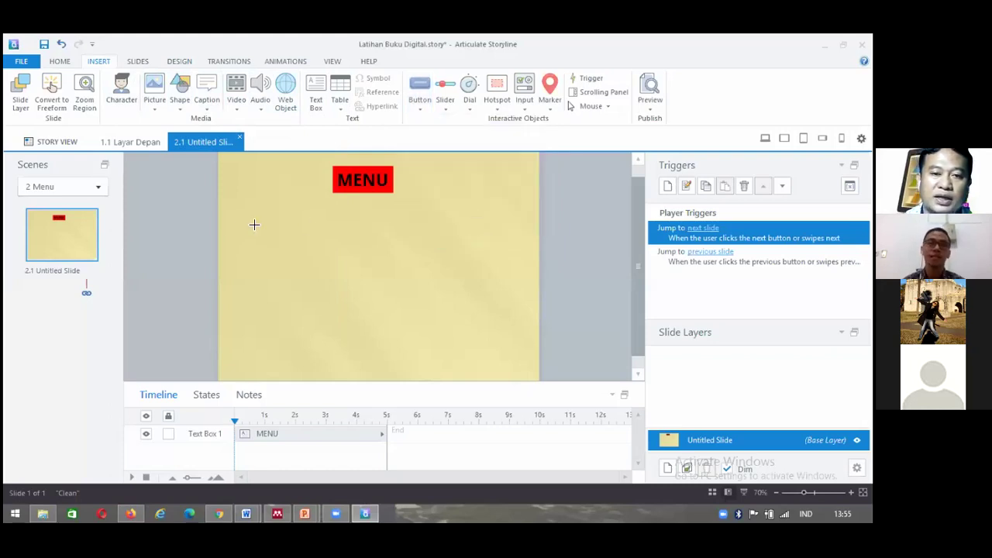
pyautogui.moveTo(236, 226); pyautogui.dragTo(343, 249)
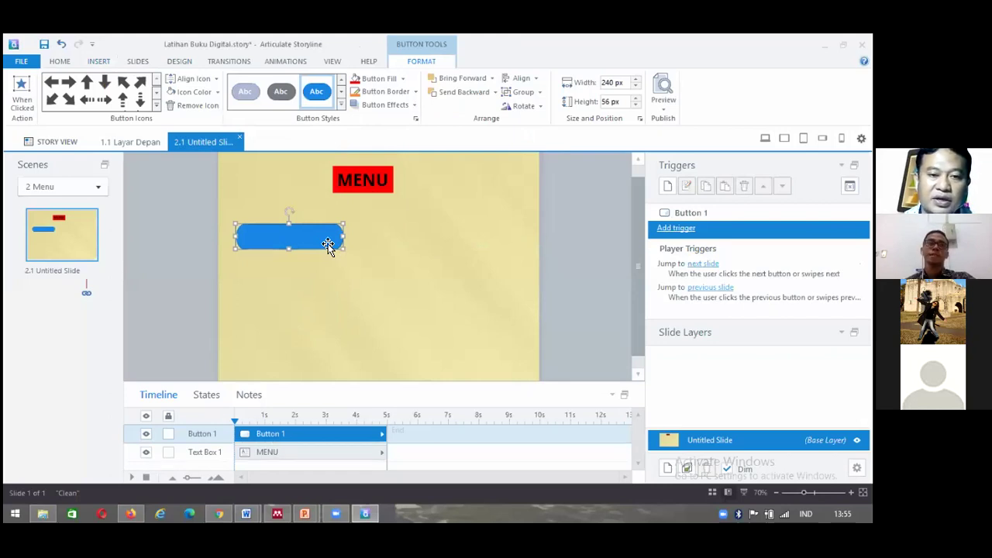
pyautogui.write('Pen')
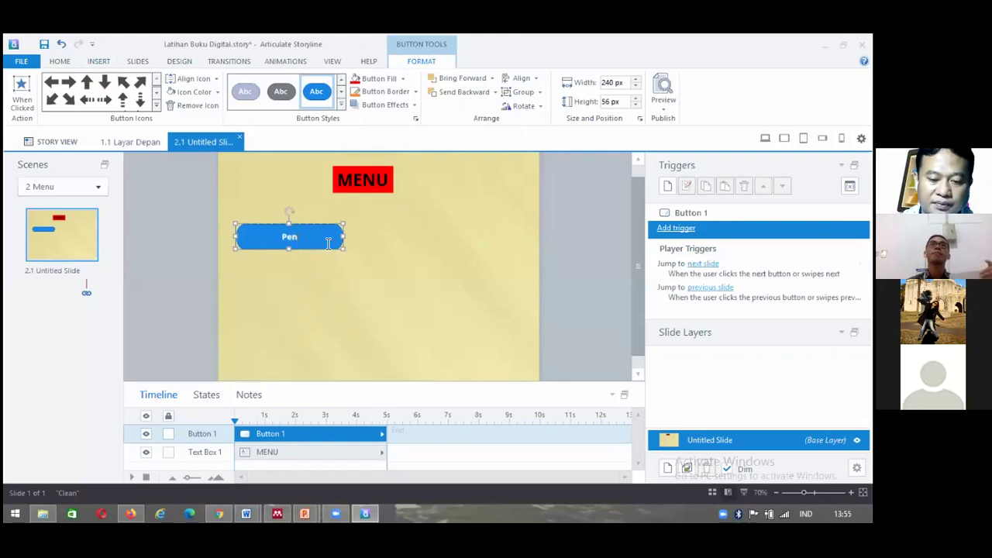
pyautogui.write('dahuluan')
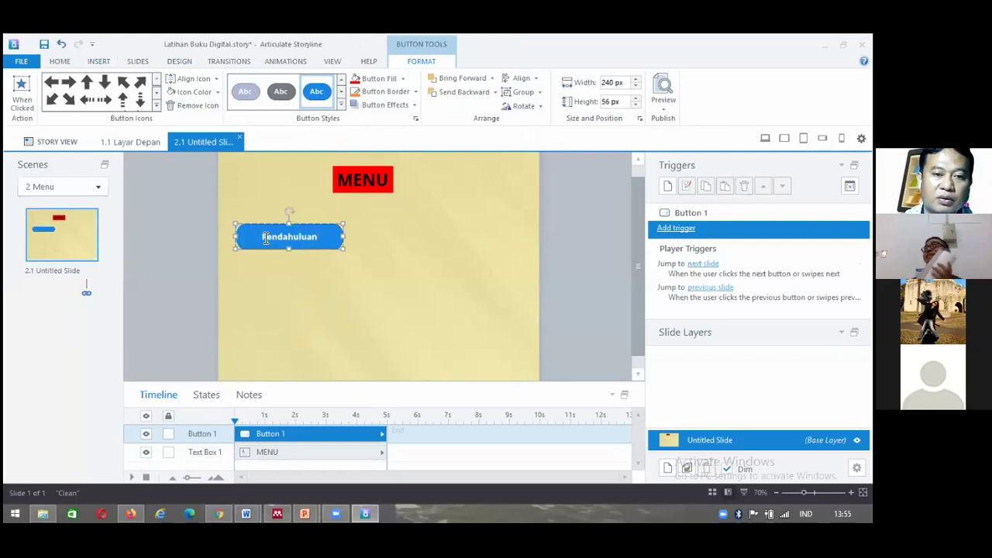
# - Add the archive box icon to the Pendahuluan button
pyautogui.click(156, 92)
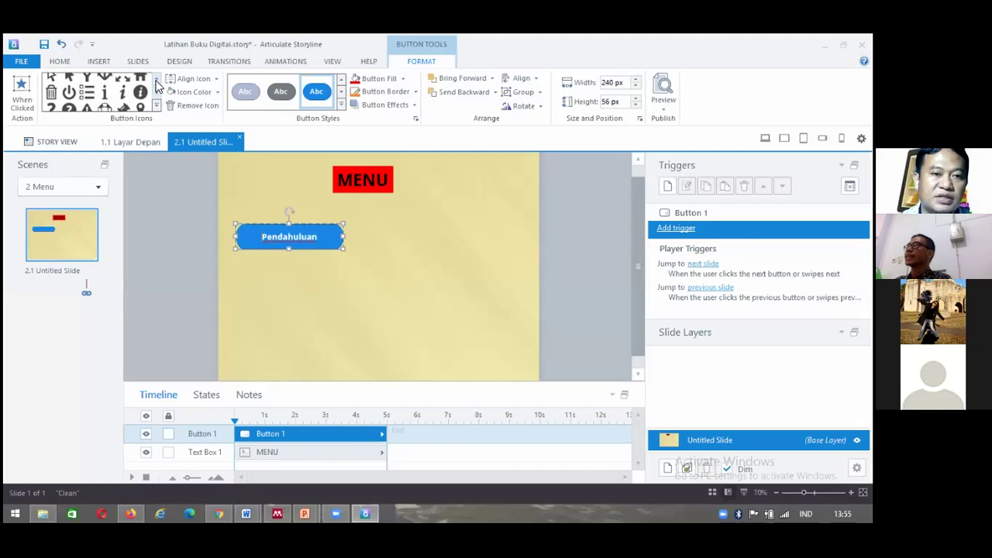
pyautogui.click(156, 81)
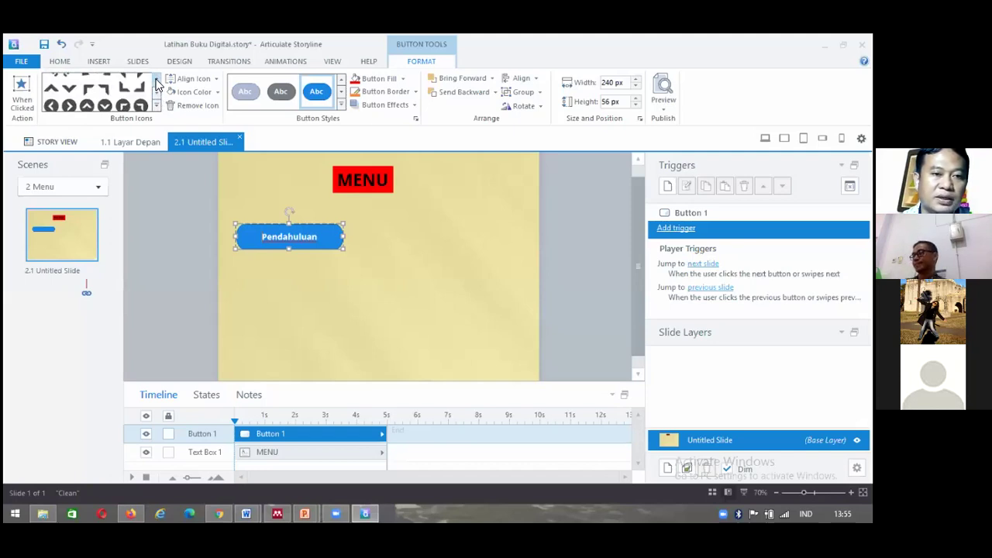
pyautogui.click(157, 94)
pyautogui.click(157, 94)
pyautogui.click(157, 94)
pyautogui.click(157, 93)
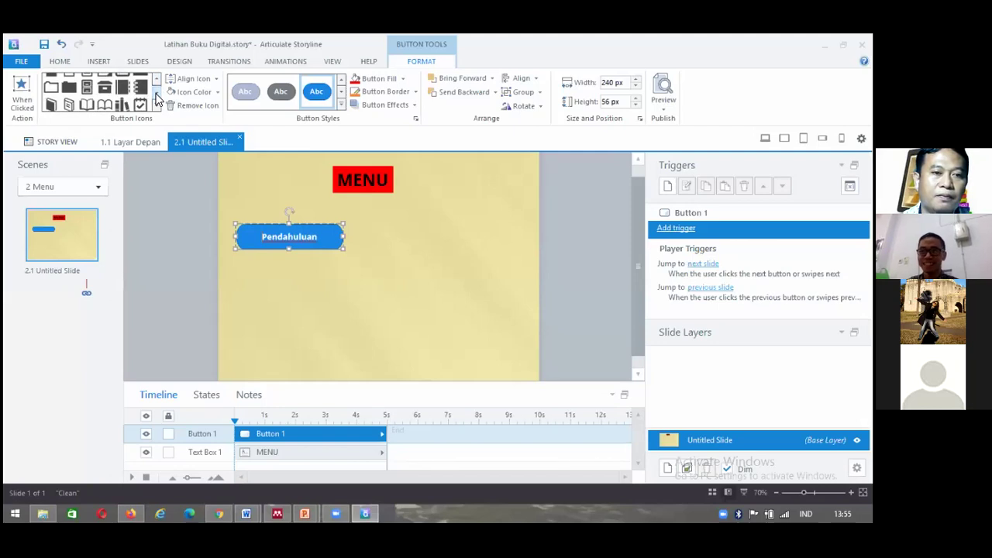
pyautogui.click(114, 90)
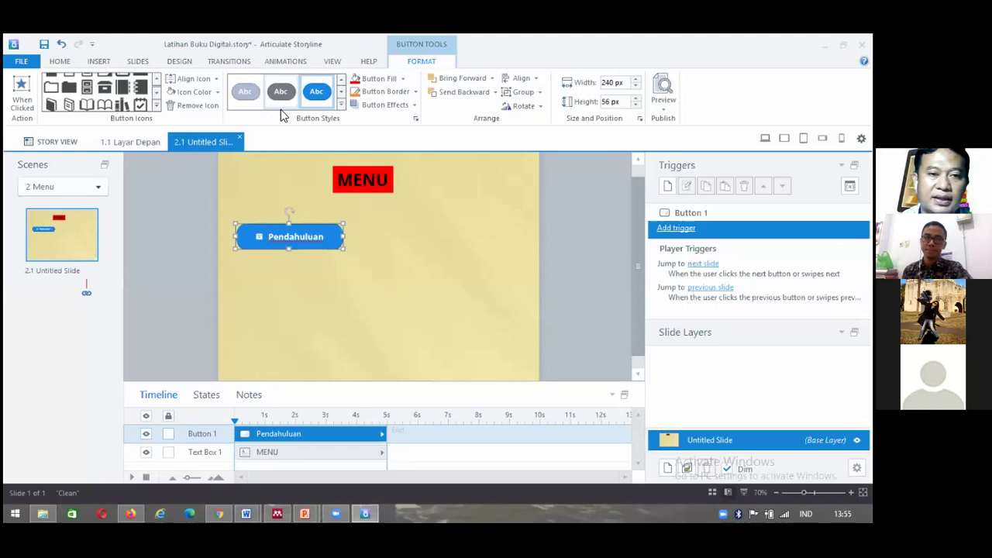
# - Set the Pendahuluan button's label to font size 18
pyautogui.click(62, 62)
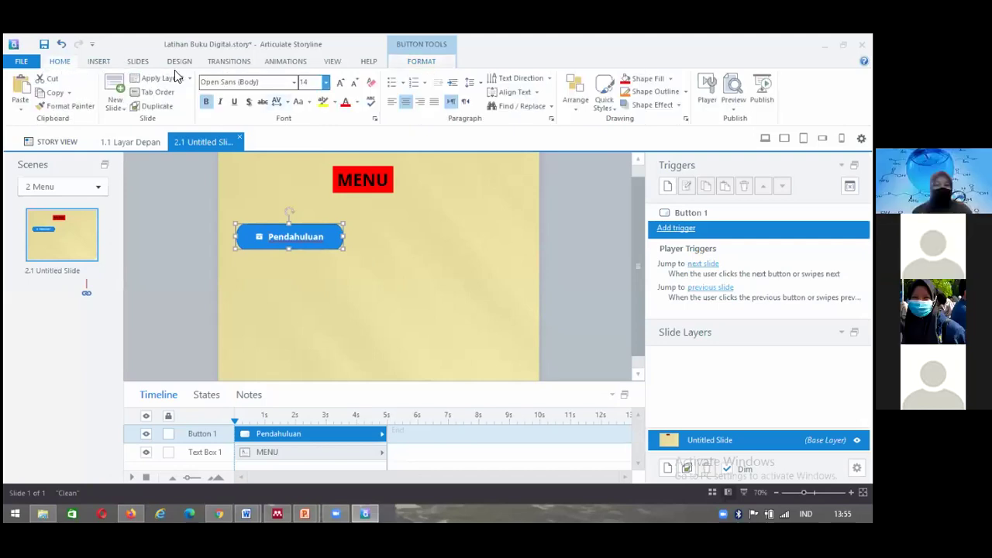
pyautogui.click(326, 81)
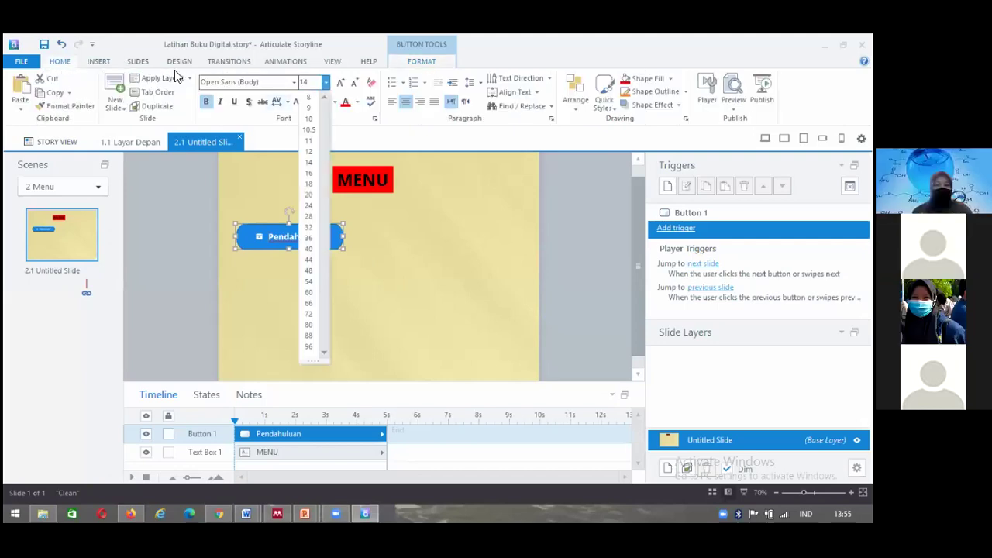
pyautogui.click(312, 185)
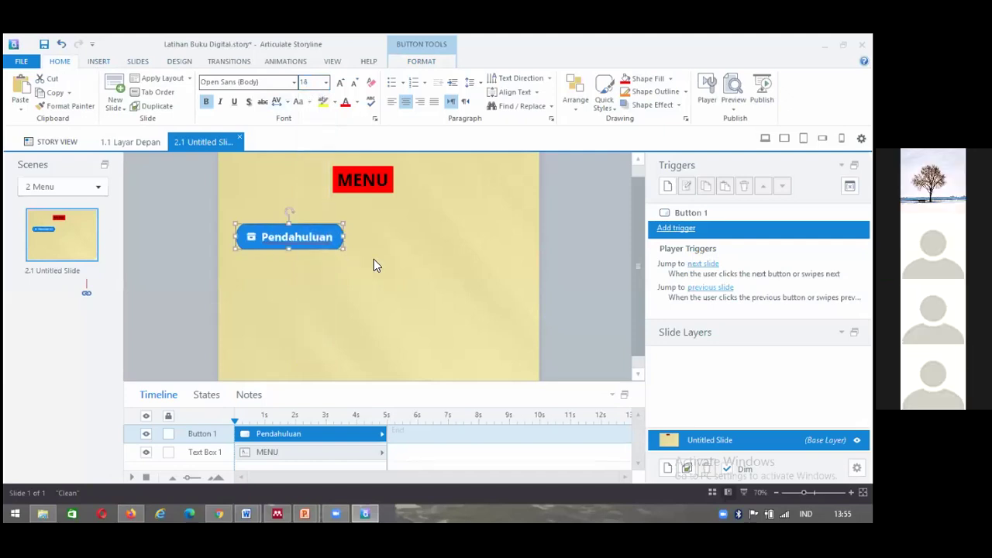
pyautogui.click(590, 254)
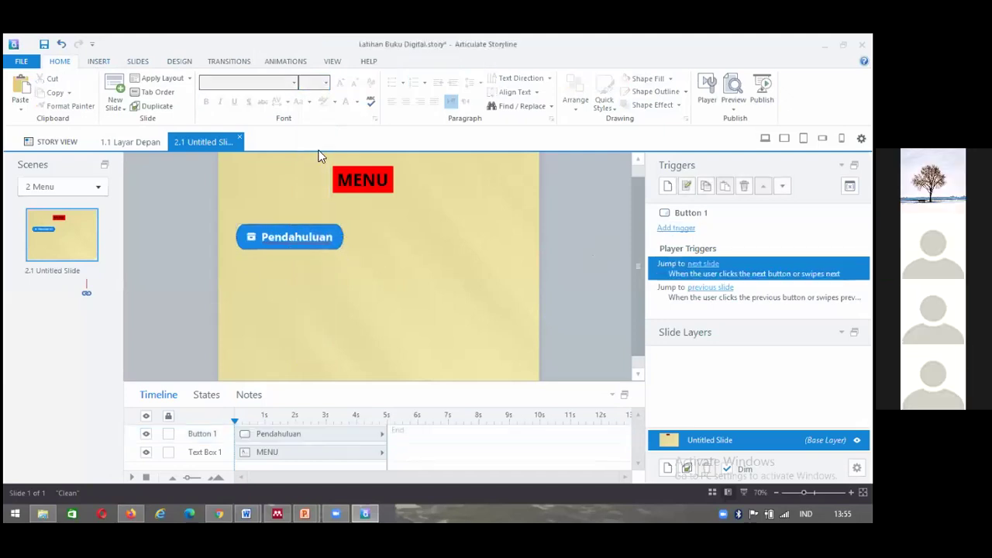
# - Duplicate the Pendahuluan button twice, placing the two copies in a column directly beneath the original
pyautogui.click(305, 226)
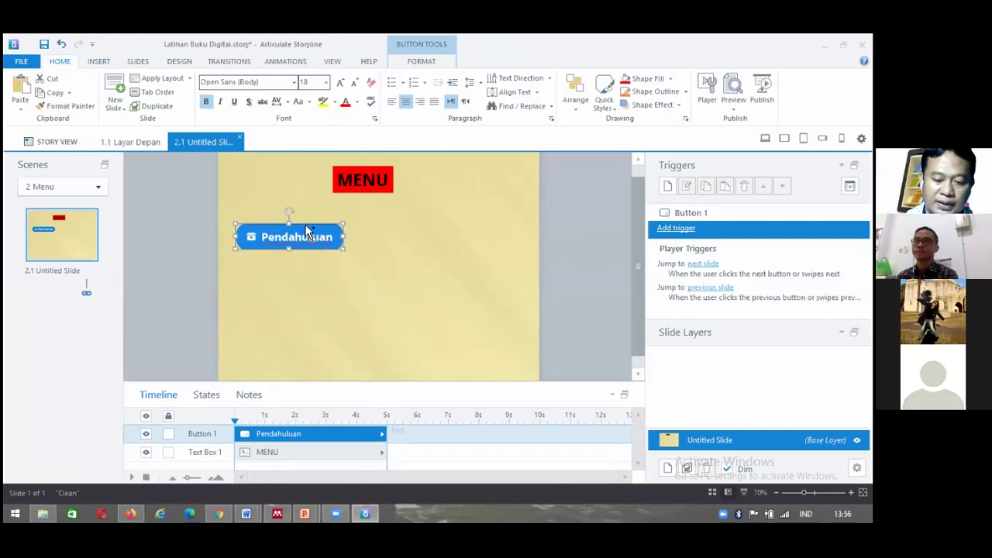
pyautogui.moveTo(306, 232); pyautogui.dragTo(306, 274)
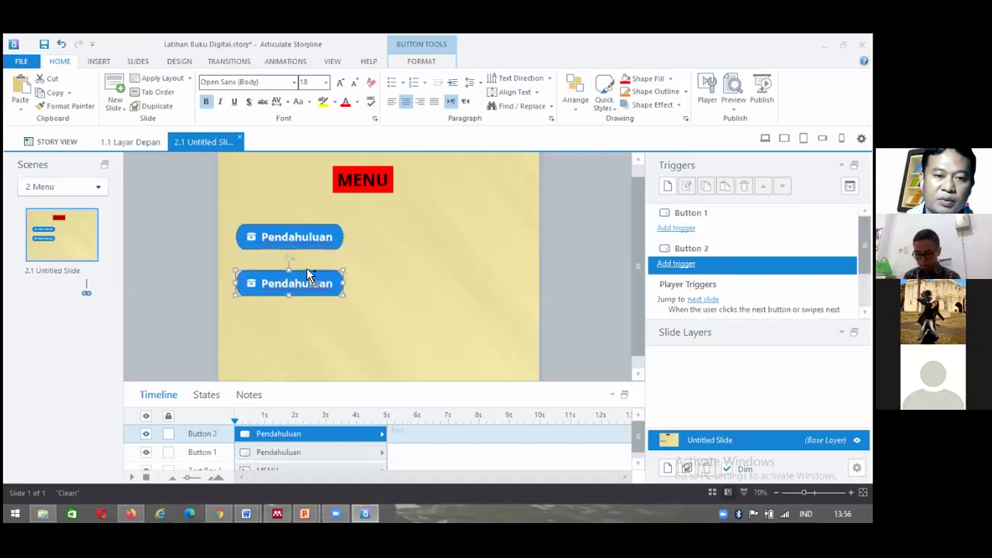
pyautogui.moveTo(309, 270); pyautogui.dragTo(309, 320)
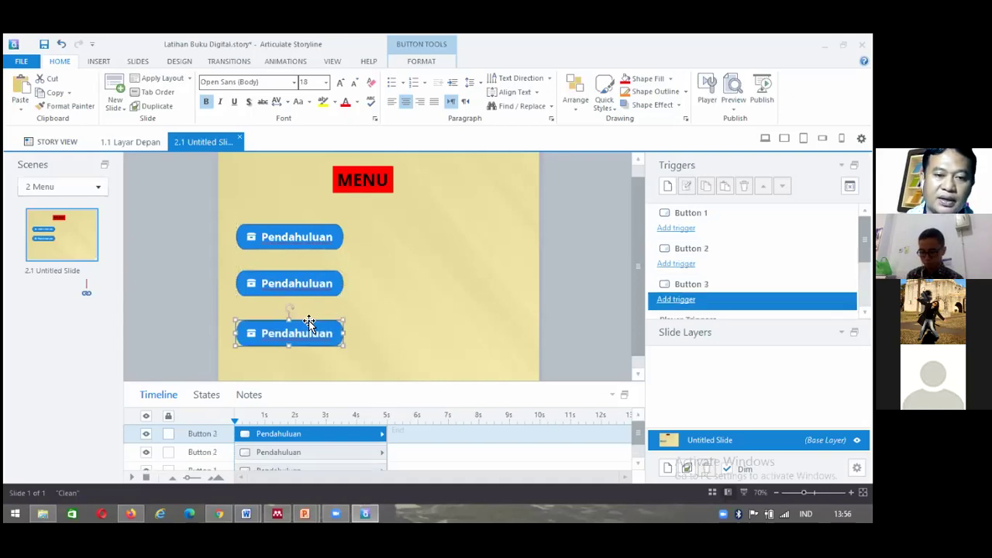
# - Replace the label of the middle button in the column with "Materi"
pyautogui.click(336, 283)
pyautogui.press('BackSpace')
pyautogui.press('BackSpace')
pyautogui.press('BackSpace')
pyautogui.press('BackSpace')
pyautogui.press('BackSpace')
pyautogui.press('BackSpace')
pyautogui.press('BackSpace')
pyautogui.press('BackSpace')
pyautogui.press('BackSpace')
pyautogui.press('BackSpace')
pyautogui.press('BackSpace')
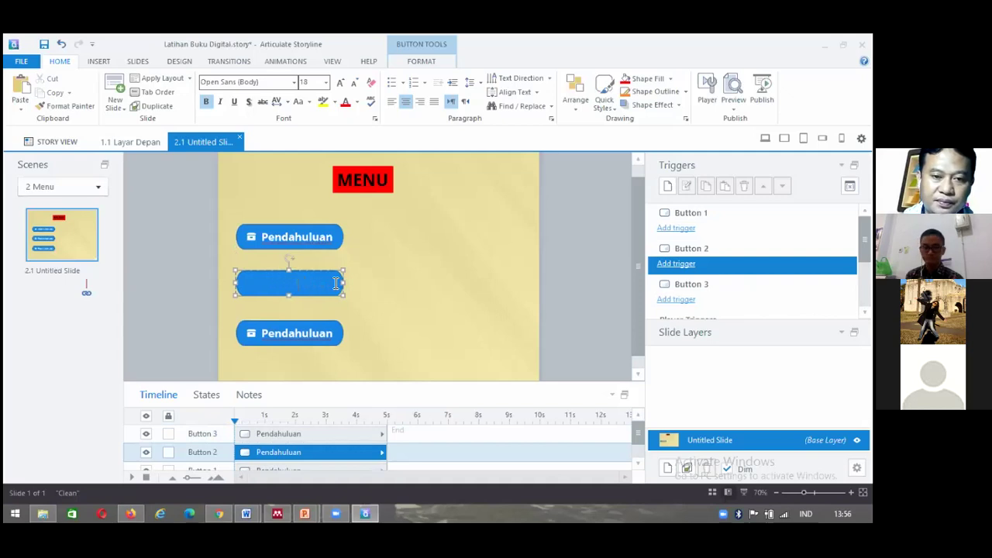
pyautogui.write('Materi')
pyautogui.click(373, 307)
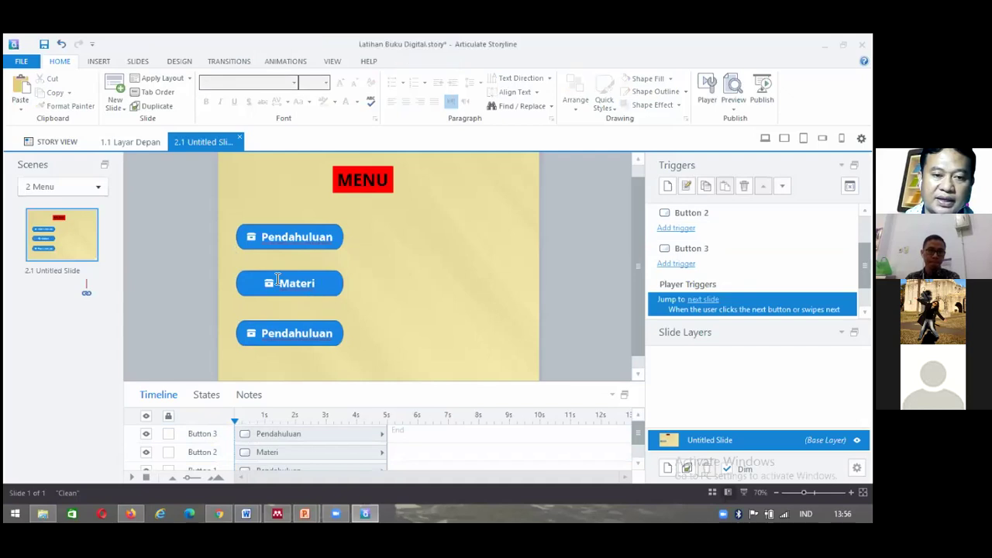
# - Replace the Materi button's icon with the outlined open book icon
pyautogui.click(279, 286)
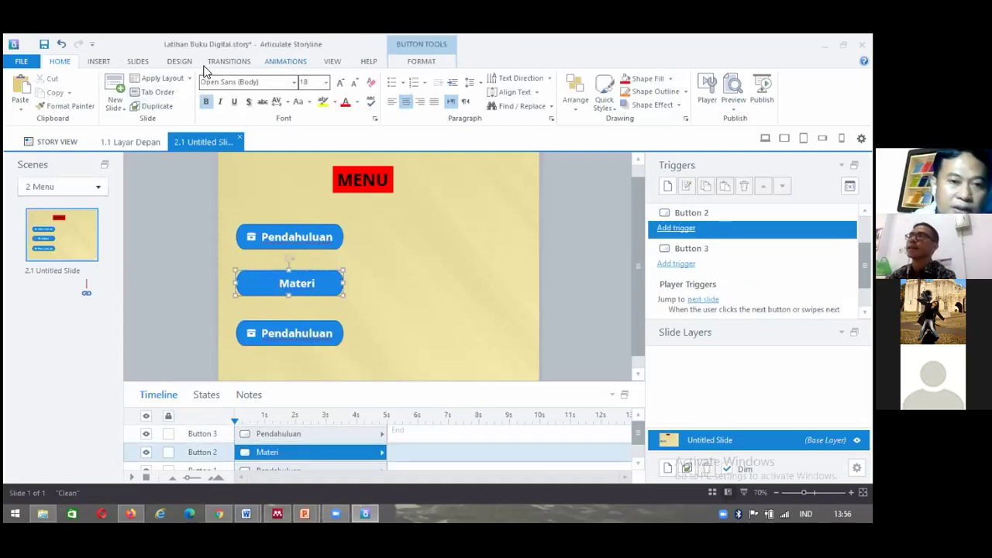
pyautogui.scroll(-8, 205, 70)
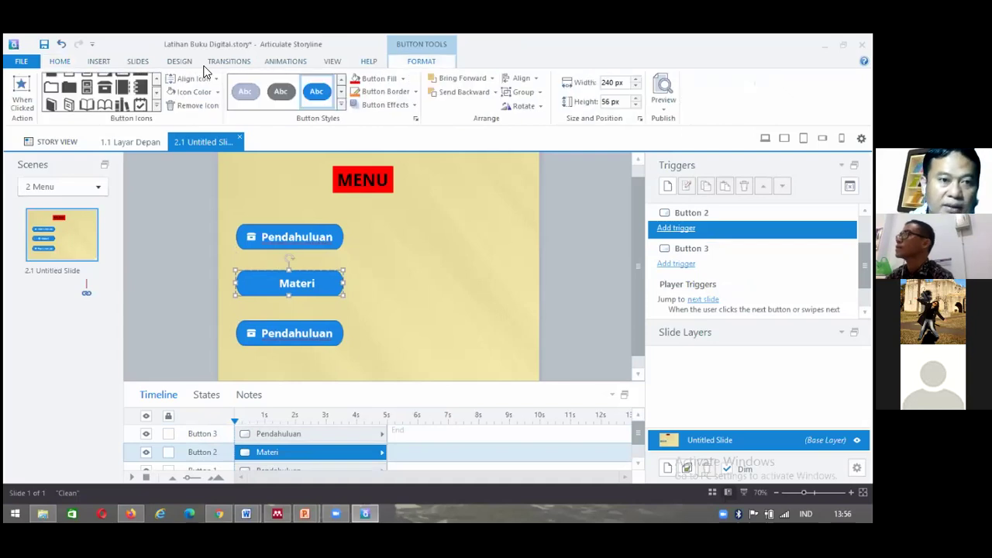
pyautogui.click(86, 106)
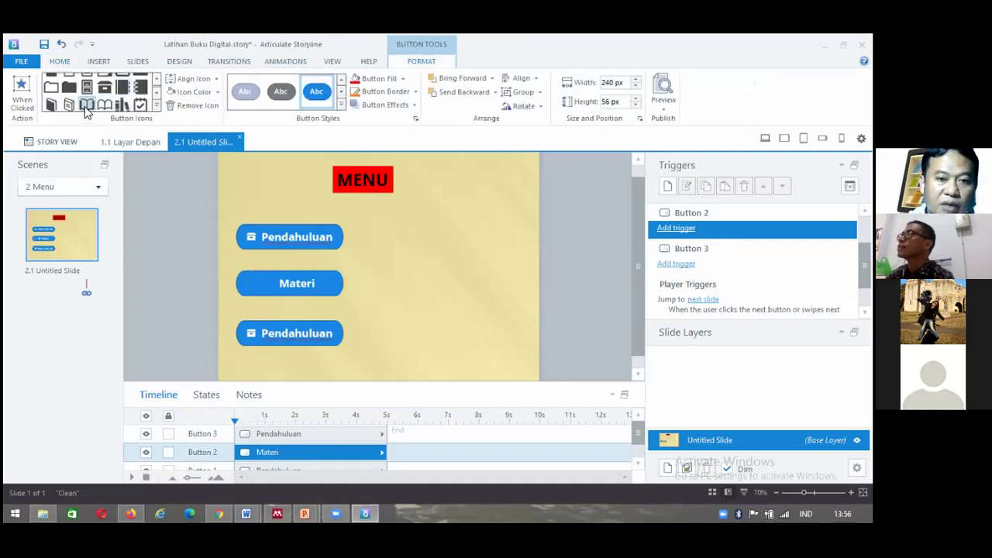
pyautogui.click(395, 282)
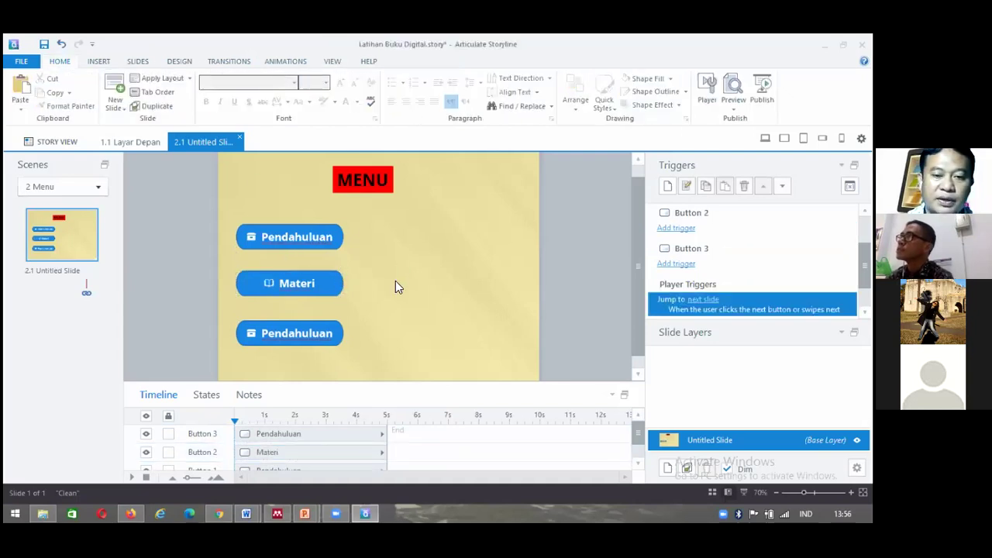
# - Replace the label of the lowest button in the column with "Latihan"
pyautogui.moveTo(393, 381); pyautogui.dragTo(393, 414)
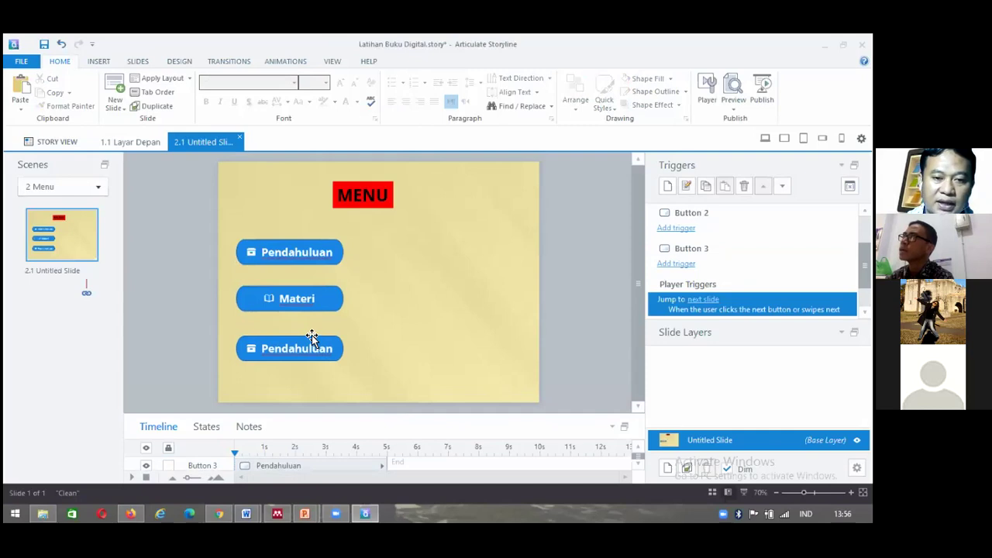
pyautogui.click(313, 339)
pyautogui.click(336, 353)
pyautogui.press('BackSpace')
pyautogui.press('BackSpace')
pyautogui.press('BackSpace')
pyautogui.press('BackSpace')
pyautogui.press('BackSpace')
pyautogui.press('BackSpace')
pyautogui.press('BackSpace')
pyautogui.press('BackSpace')
pyautogui.press('BackSpace')
pyautogui.press('BackSpace')
pyautogui.press('BackSpace')
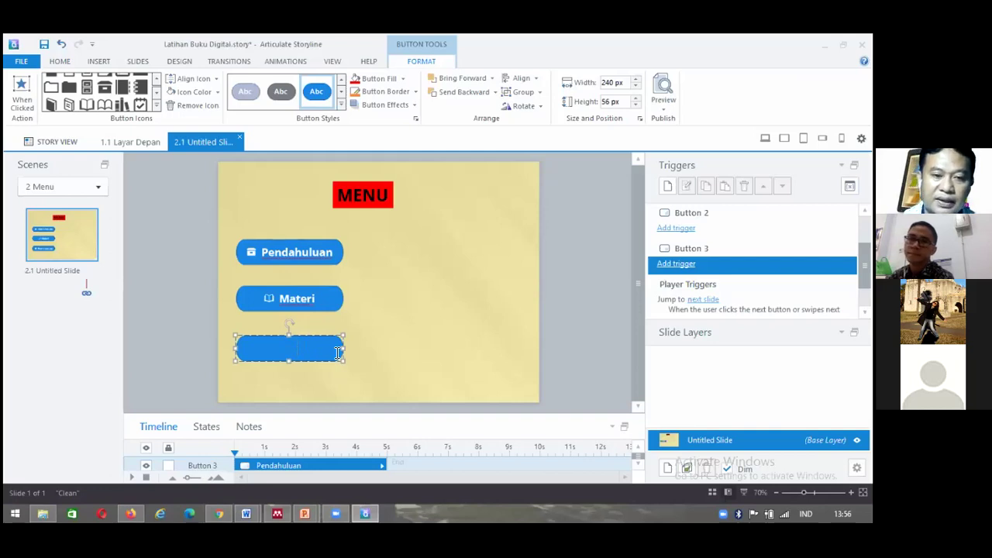
pyautogui.write('Latihan')
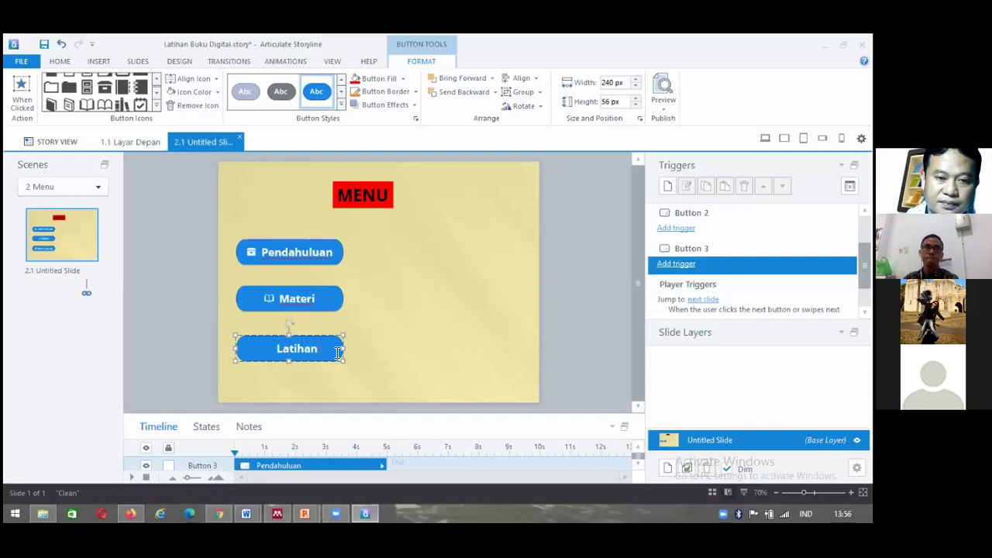
pyautogui.click(430, 369)
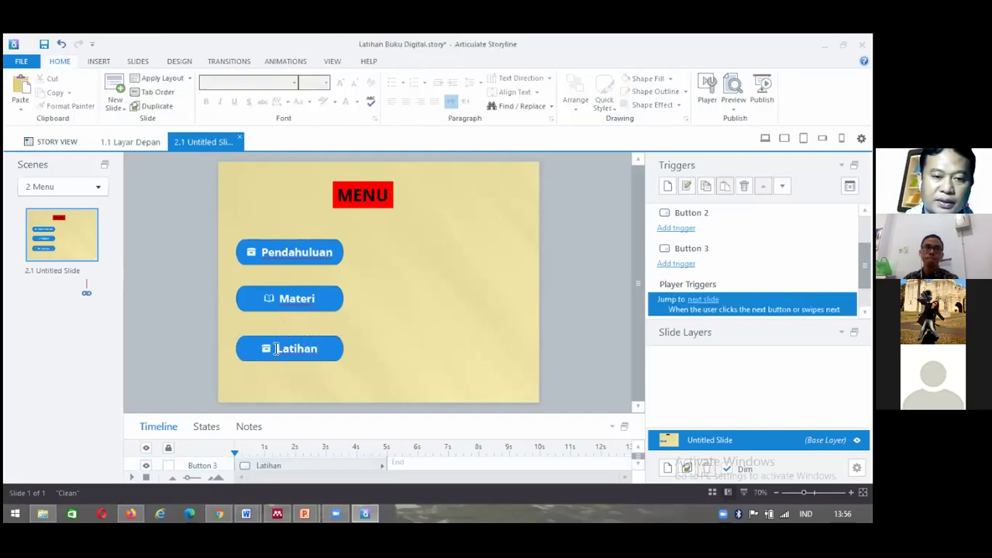
# - Replace the Latihan button's icon with the outlined pencil icon
pyautogui.click(313, 350)
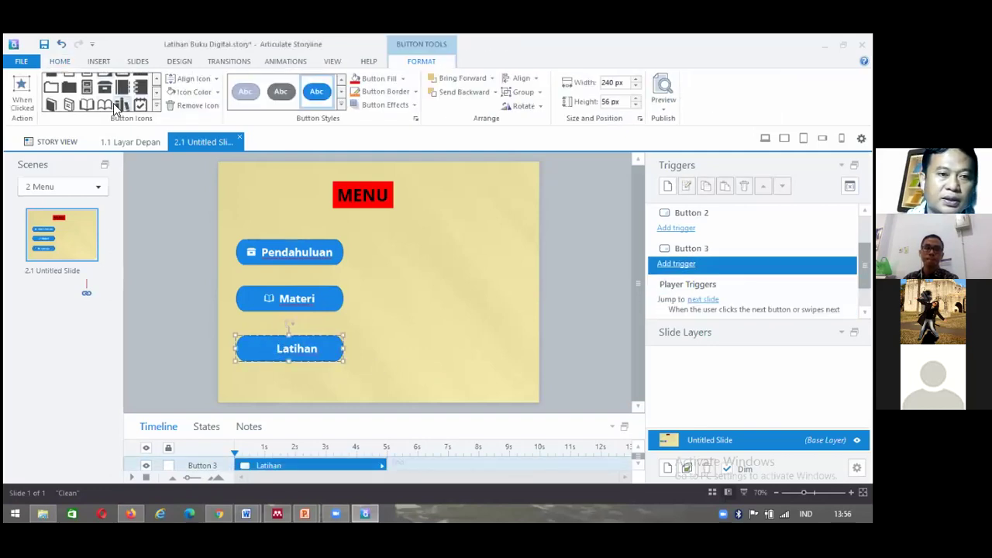
pyautogui.click(156, 92)
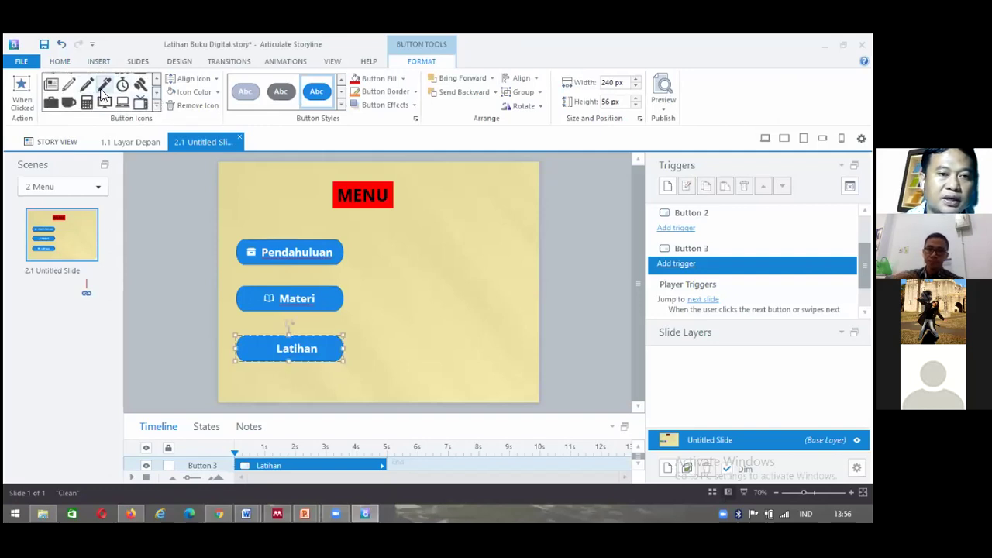
pyautogui.click(68, 87)
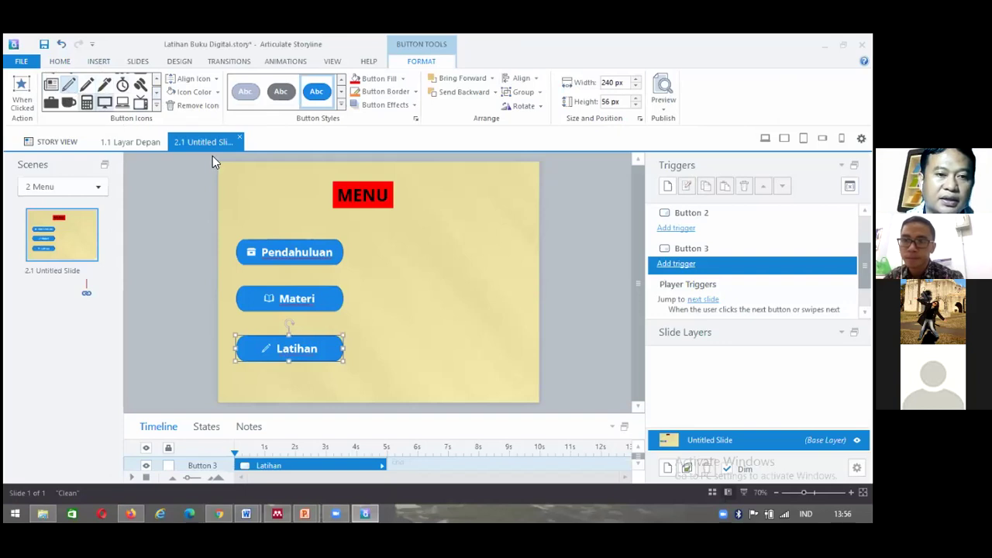
pyautogui.click(392, 341)
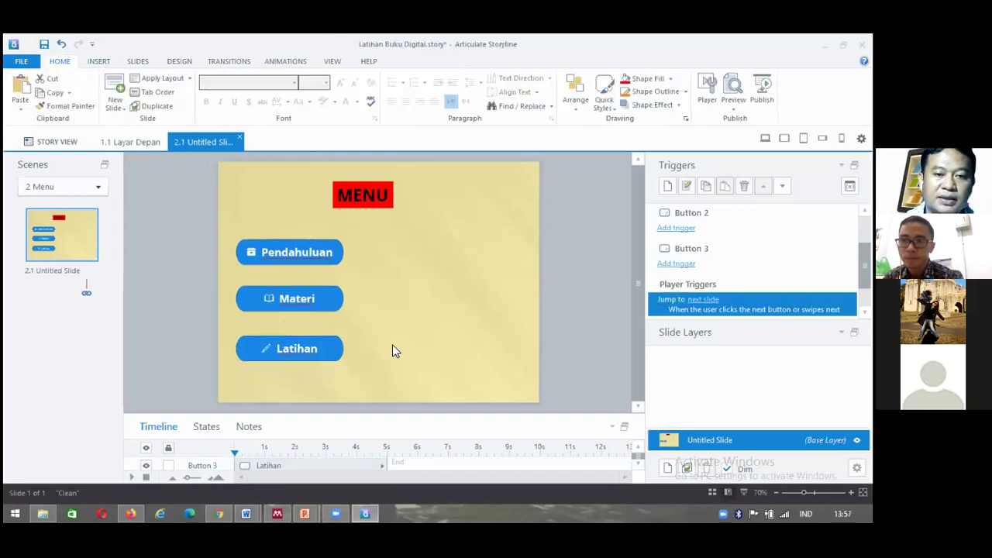
# - Duplicate the Latihan button to the right of Pendahuluan, level with it, and relabel the copy "Rangkuman"
pyautogui.click(324, 339)
pyautogui.moveTo(325, 339); pyautogui.dragTo(481, 240)
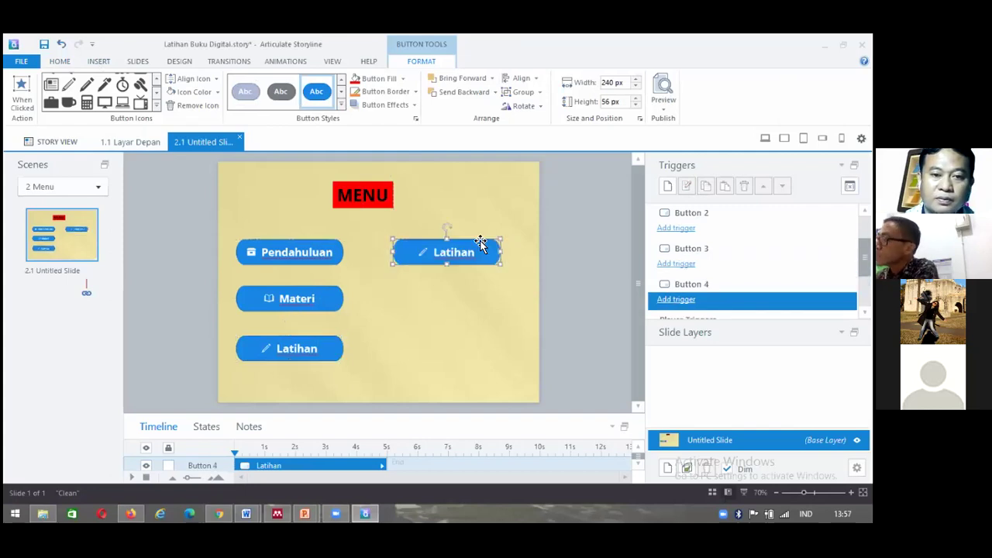
pyautogui.doubleClick(478, 252)
pyautogui.press('BackSpace')
pyautogui.press('BackSpace')
pyautogui.press('BackSpace')
pyautogui.press('BackSpace')
pyautogui.press('BackSpace')
pyautogui.press('BackSpace')
pyautogui.press('BackSpace')
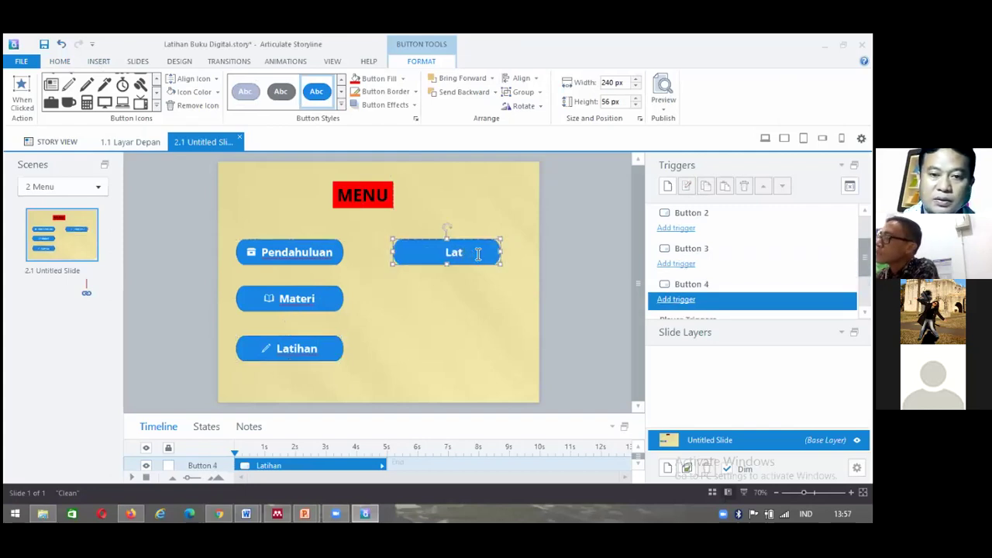
pyautogui.write('Rangkuman')
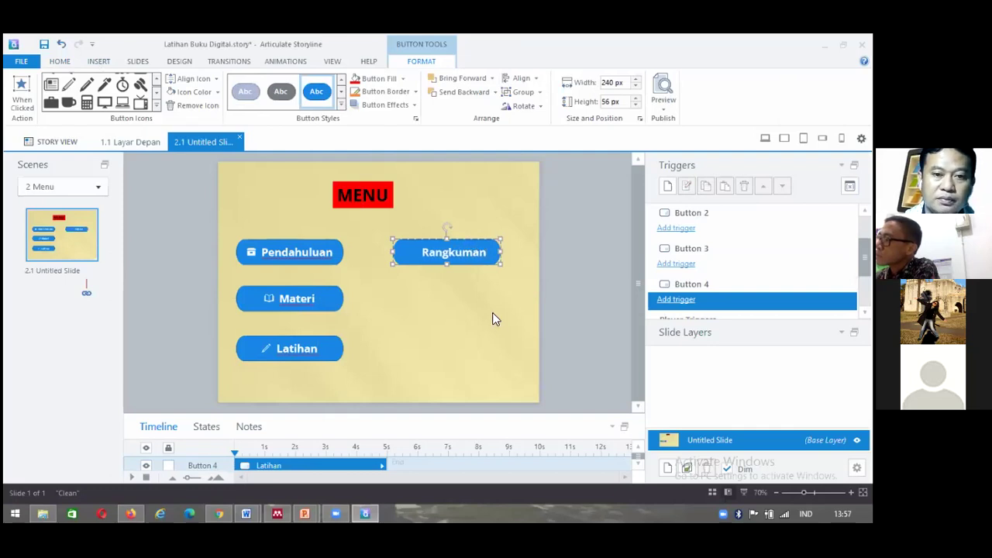
pyautogui.click(536, 316)
# - Look over the project's scenes and the Layar Depan cover slide, and return to the menu slide
pyautogui.click(75, 144)
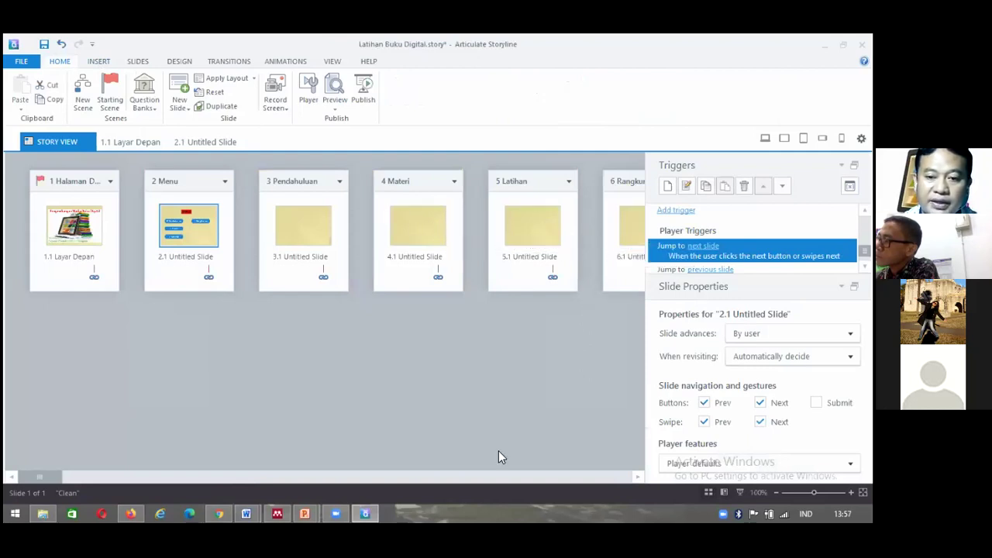
pyautogui.moveTo(43, 476); pyautogui.dragTo(162, 420)
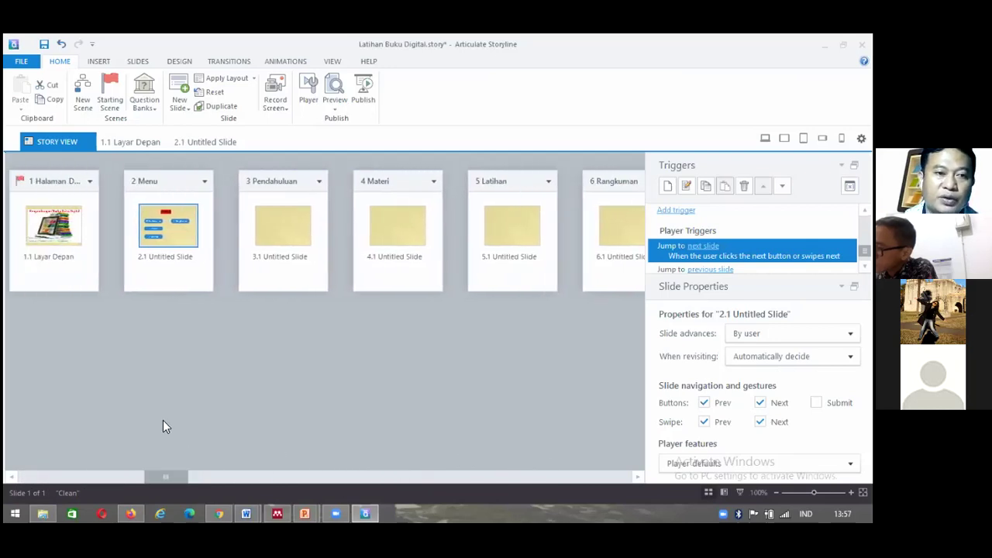
pyautogui.click(124, 144)
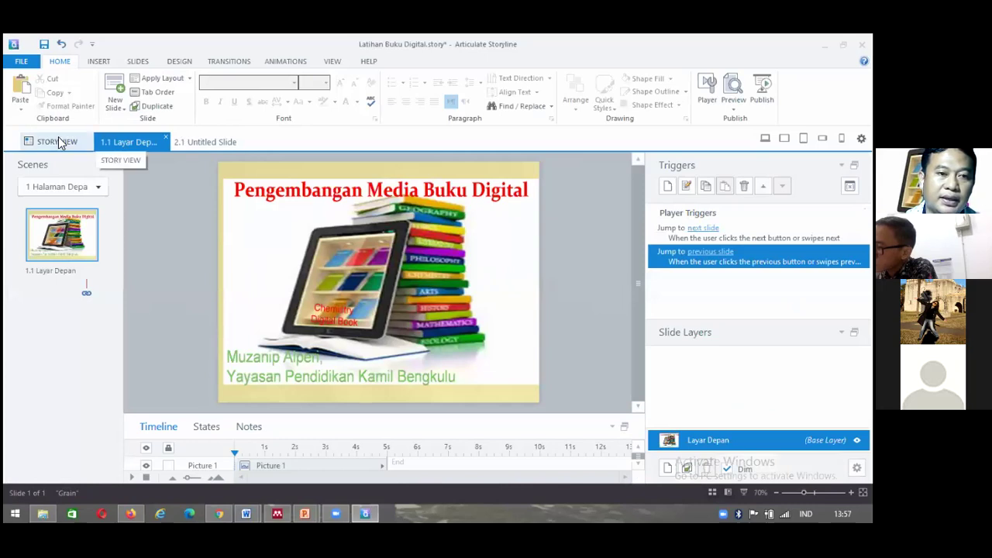
pyautogui.click(59, 142)
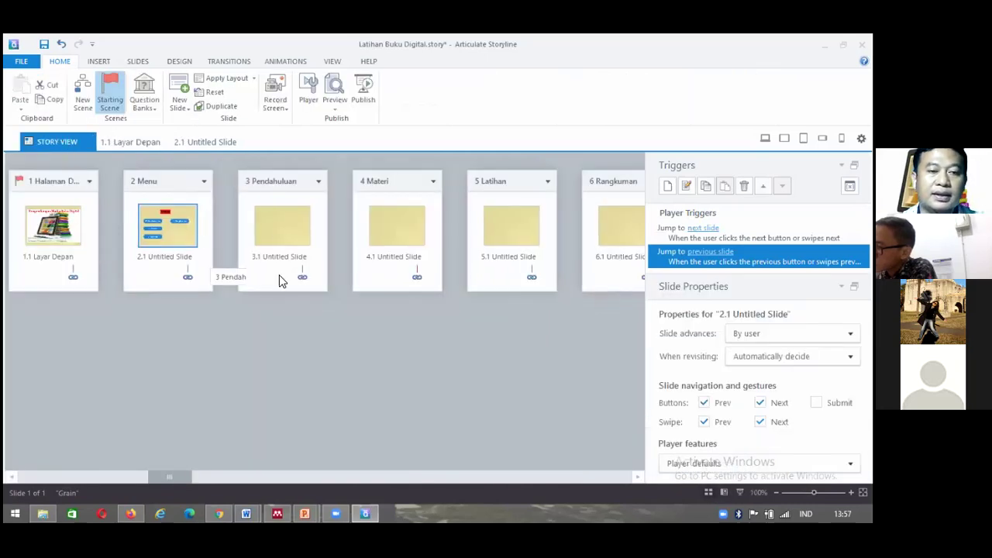
pyautogui.doubleClick(177, 245)
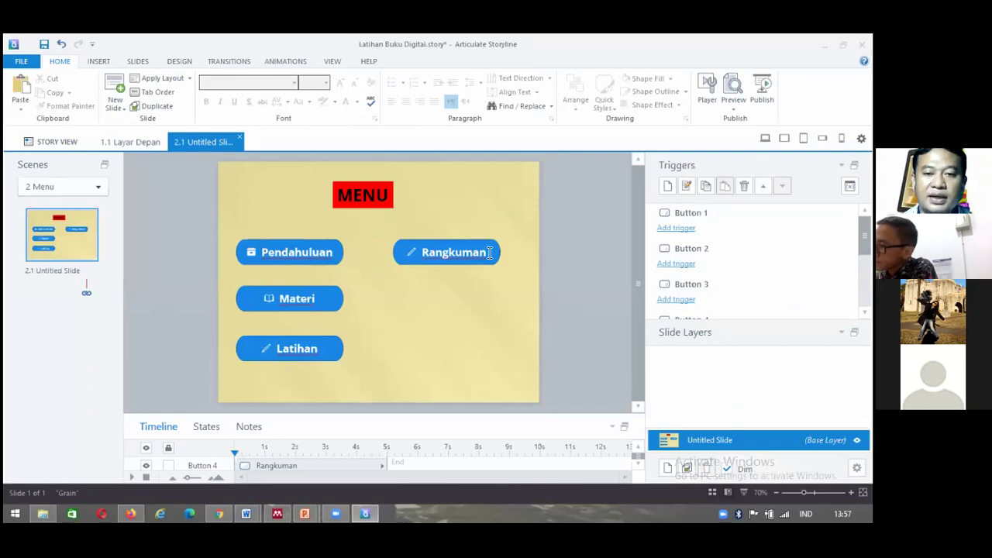
# - Add a trigger to the Pendahuluan button that jumps to scene 3 Pendahuluan when the user clicks, and open the preview options
pyautogui.click(326, 249)
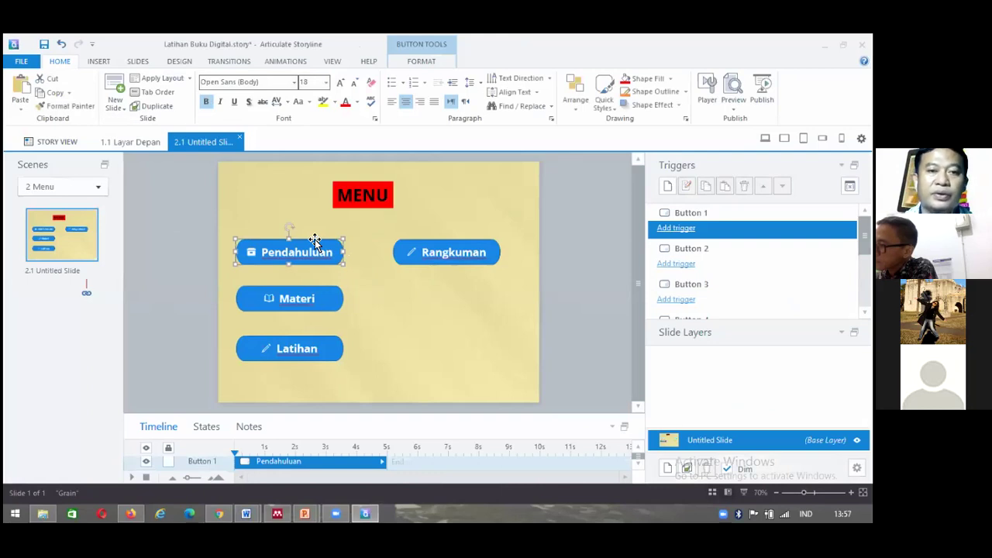
pyautogui.click(676, 233)
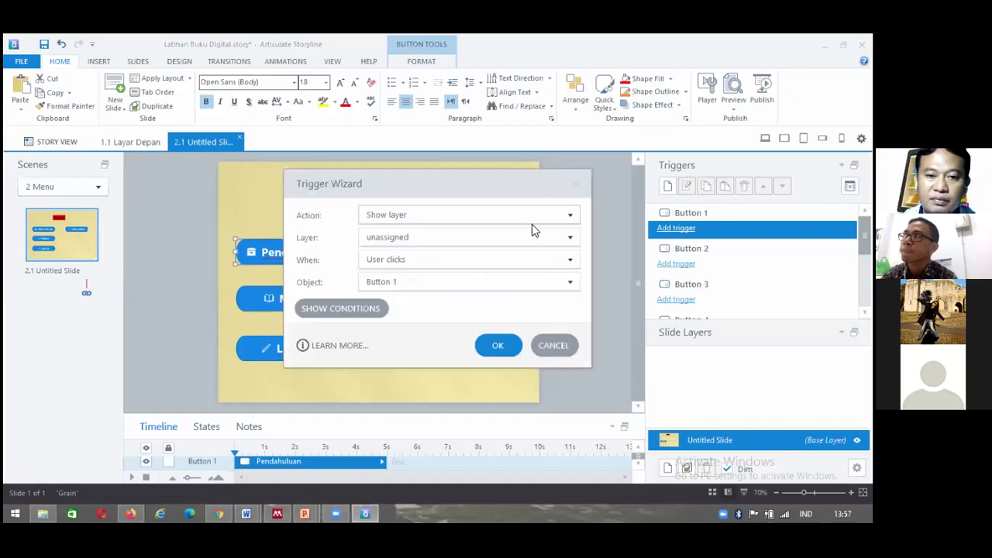
pyautogui.click(482, 218)
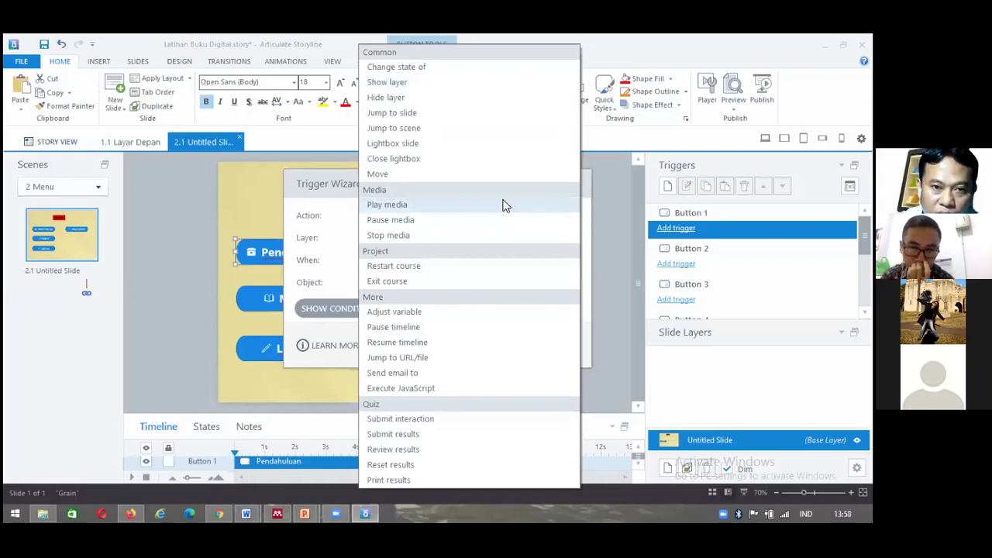
pyautogui.click(445, 129)
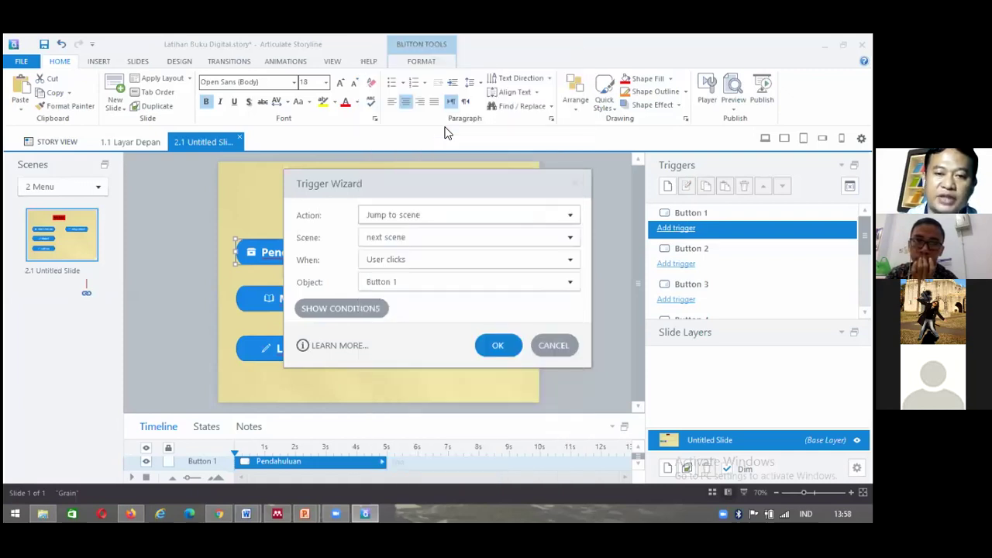
pyautogui.click(451, 236)
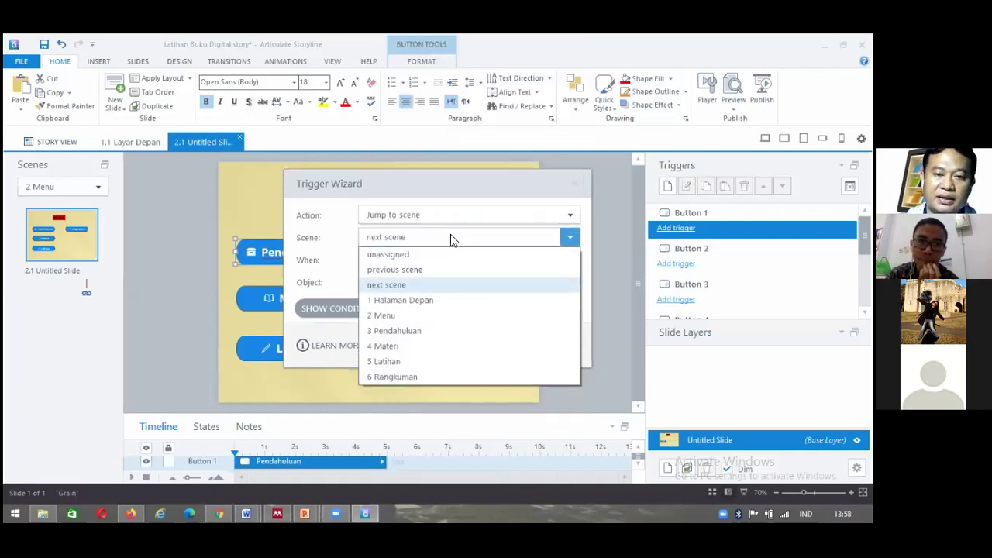
pyautogui.click(413, 331)
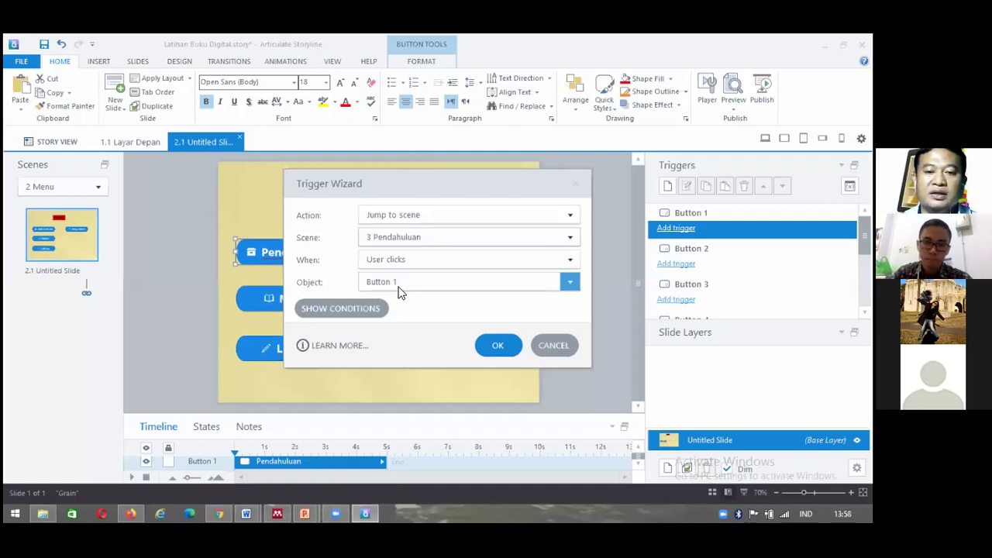
pyautogui.click(499, 346)
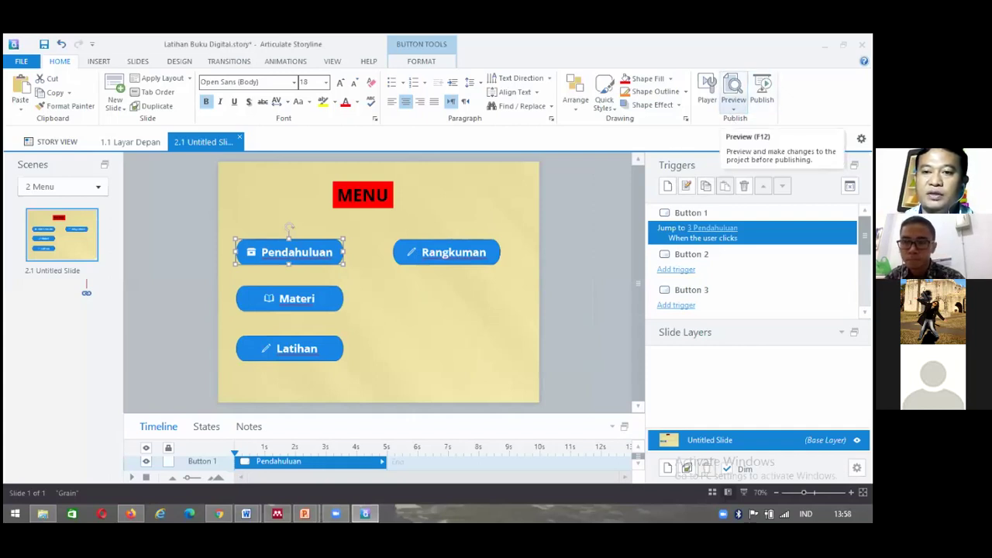
pyautogui.click(733, 107)
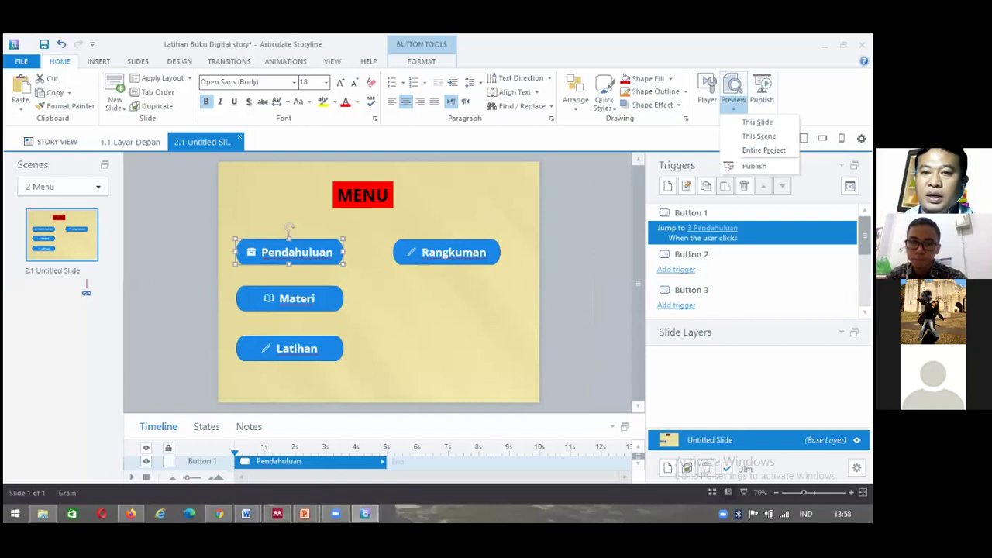
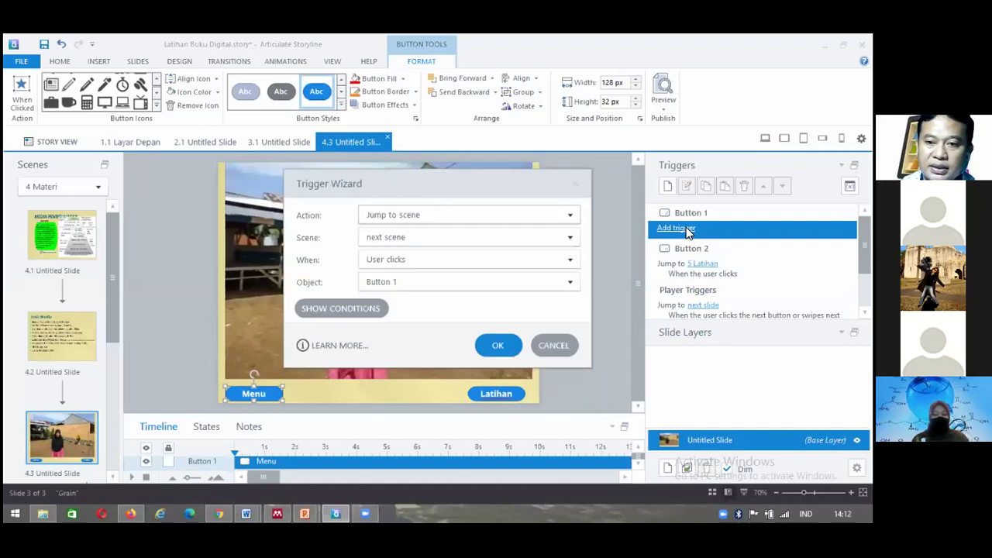
# - Set the Menu button's trigger on slide 4.3 to jump to scene 2 Menu when the user clicks
pyautogui.click(457, 241)
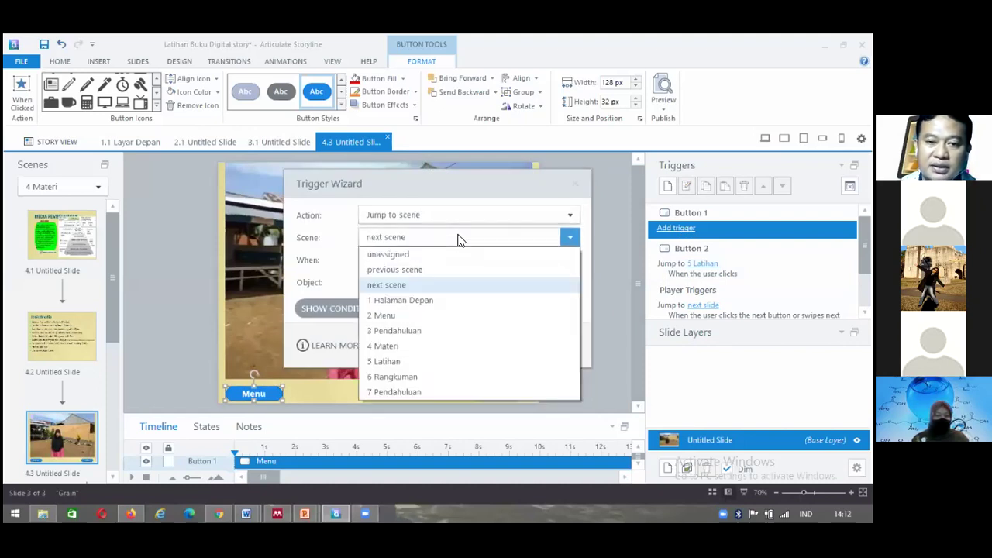
pyautogui.click(406, 316)
pyautogui.click(496, 345)
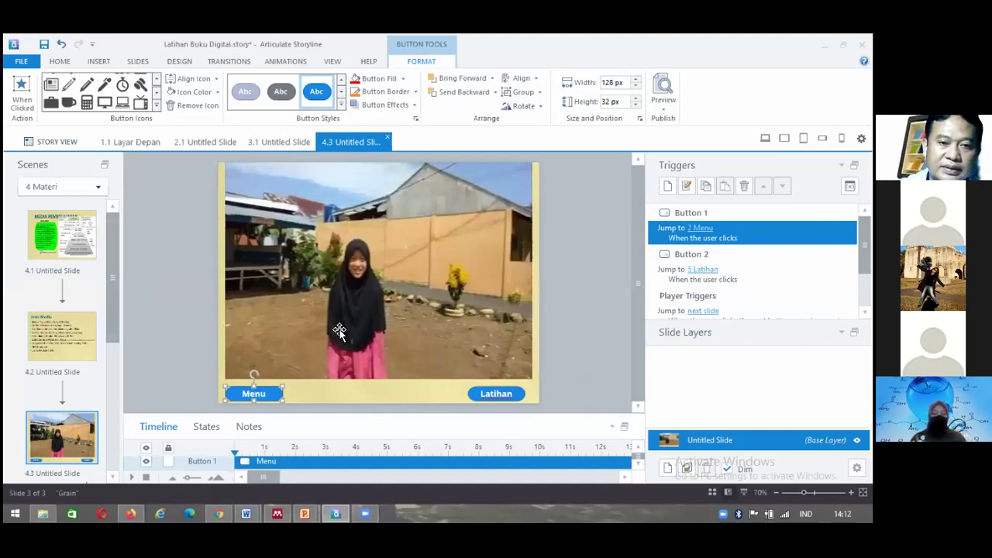
# - Preview the entire project and test the navigation from the cover slide to the menu and on to Pendahuluan
pyautogui.click(660, 108)
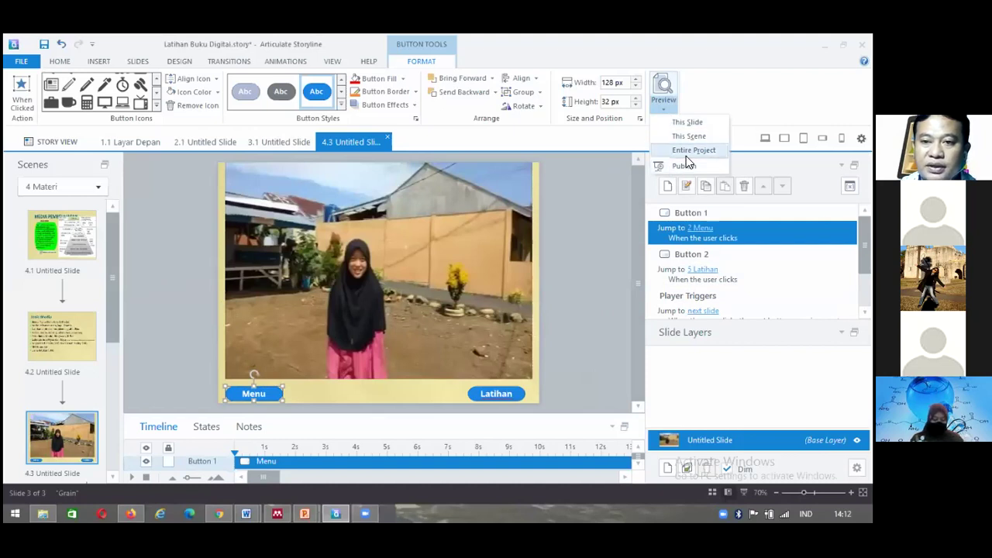
pyautogui.click(686, 152)
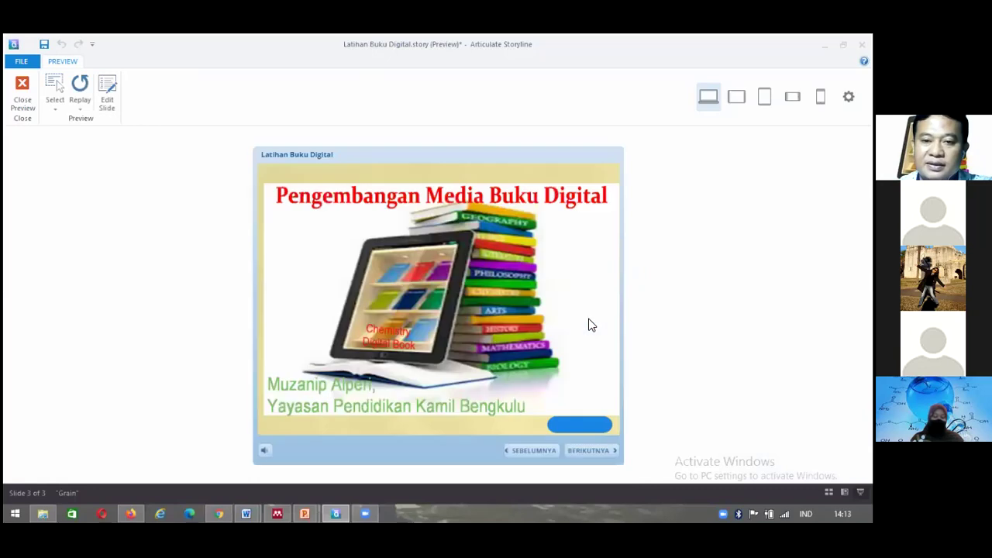
pyautogui.click(580, 424)
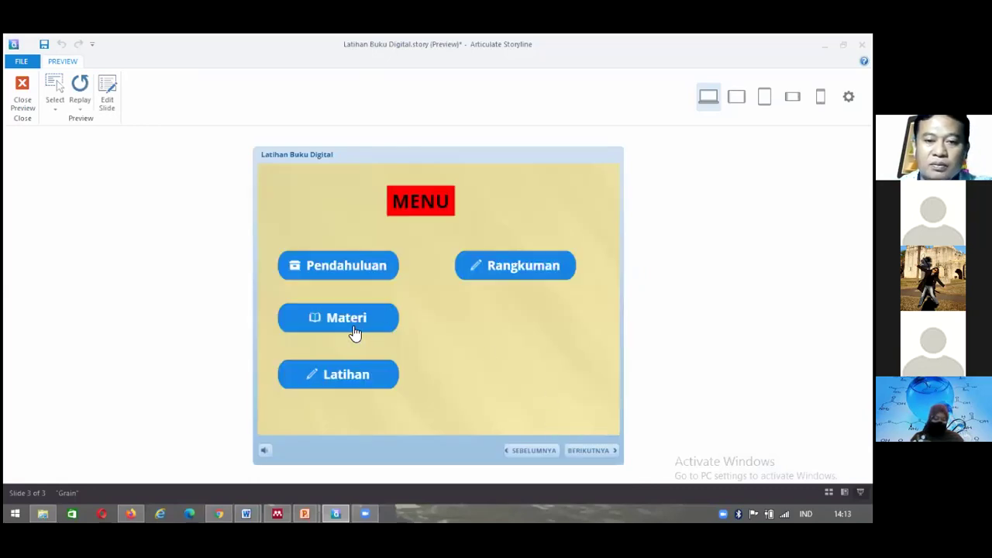
pyautogui.click(349, 265)
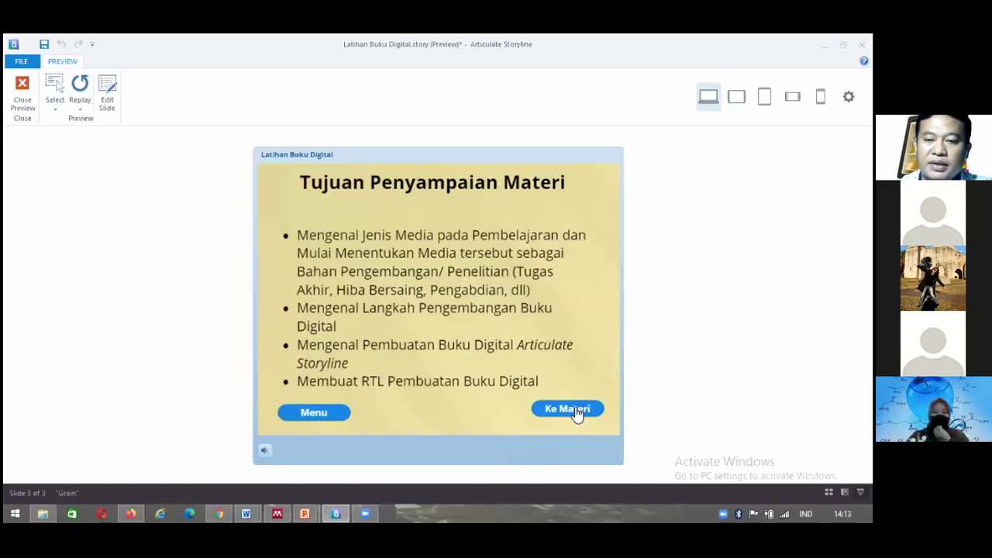
# - Test the preview from Ke Materi through the material slides to the Latihan scene, and close the preview
pyautogui.click(574, 409)
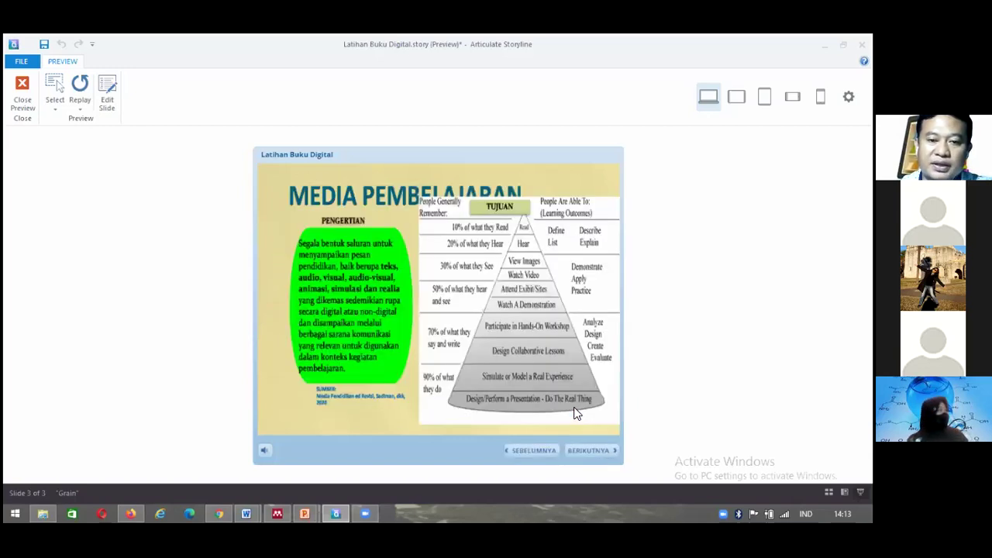
pyautogui.click(585, 451)
pyautogui.click(584, 451)
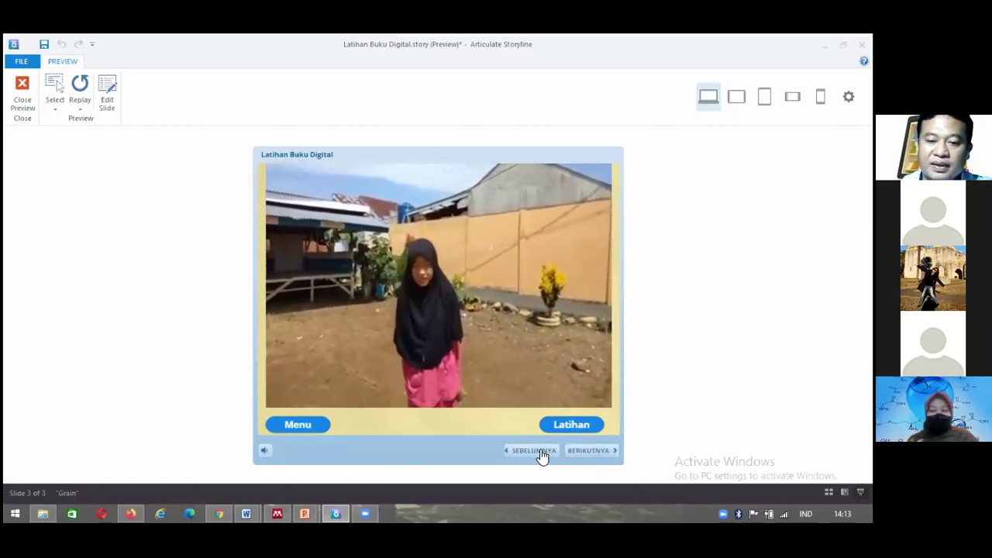
pyautogui.click(574, 429)
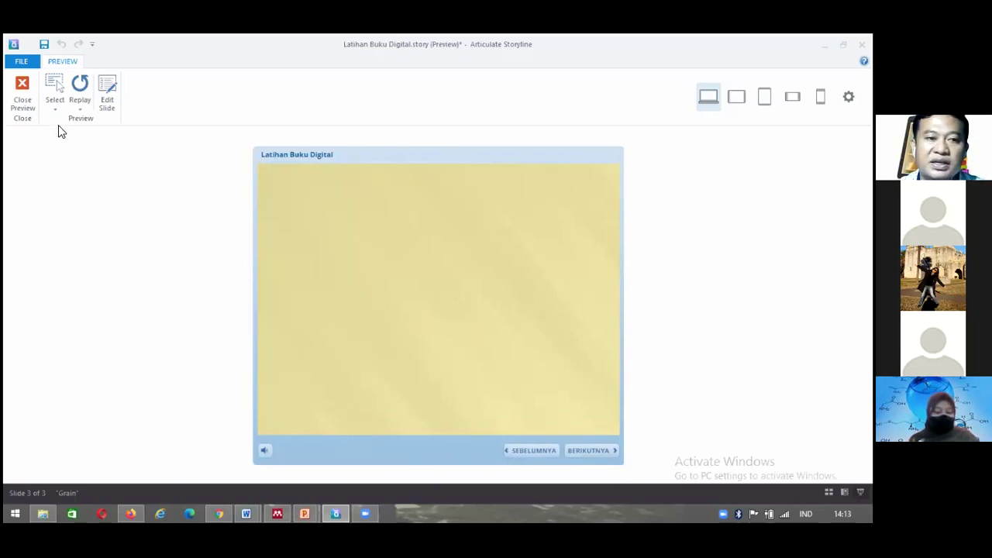
pyautogui.click(23, 100)
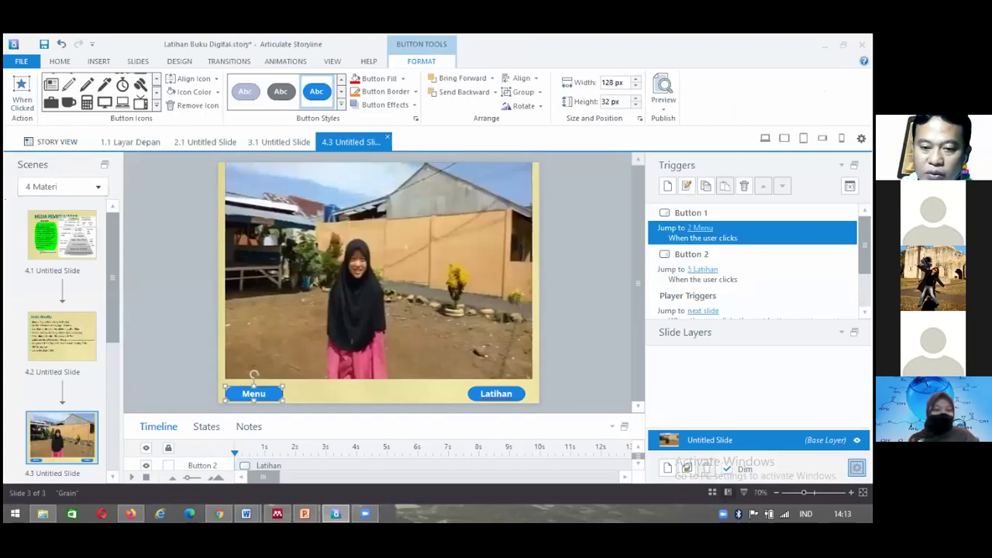
# - Disable the Next button and both the Prev and Next swipe gestures in slide 4.3's properties
pyautogui.click(857, 467)
pyautogui.click(439, 283)
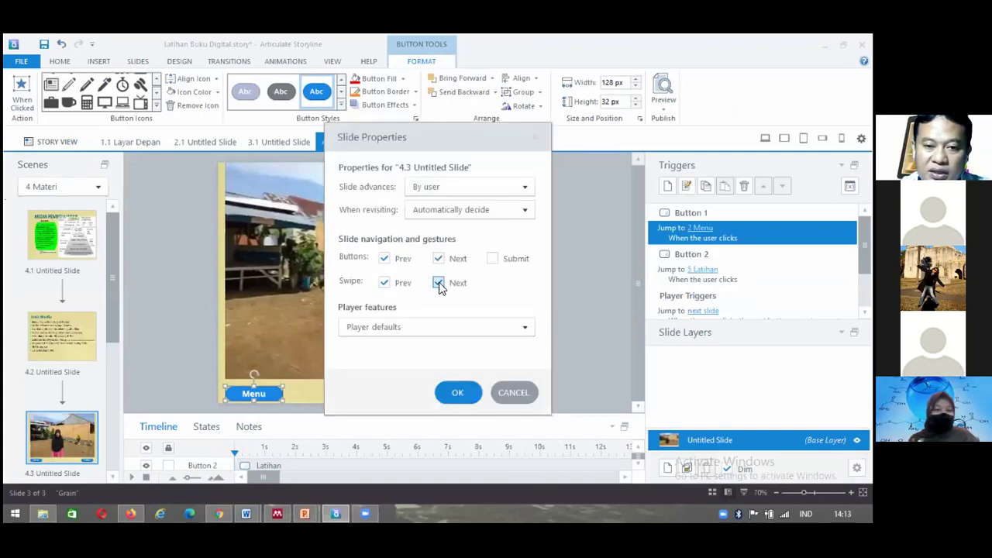
pyautogui.click(438, 259)
pyautogui.click(384, 282)
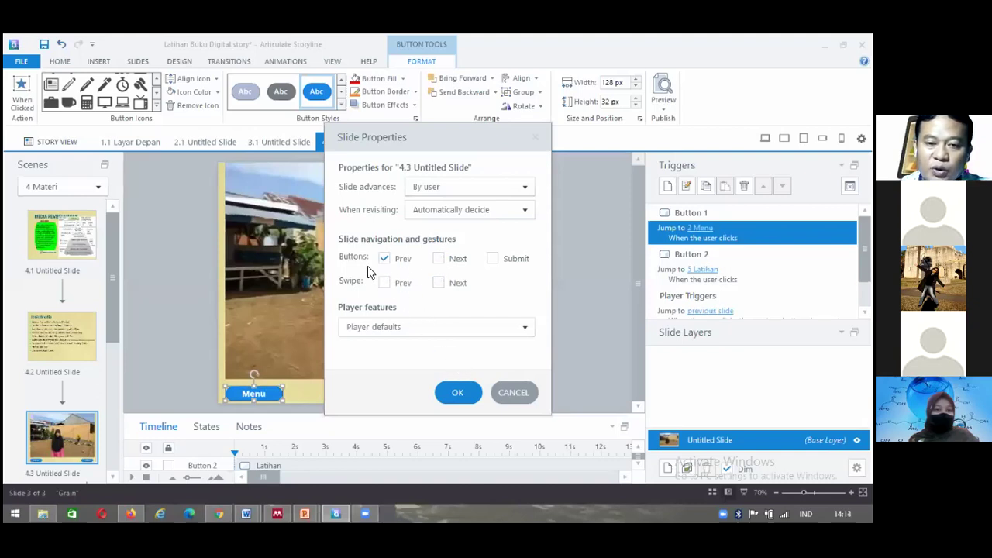
pyautogui.click(458, 394)
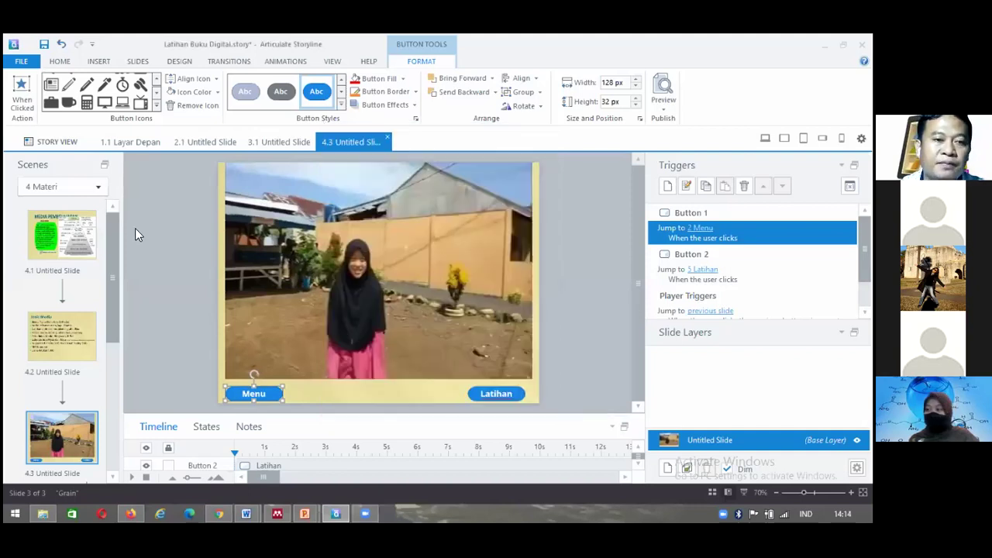
# - Open the blank slide 5.1 in scene 5 Latihan from the story overview
pyautogui.click(55, 144)
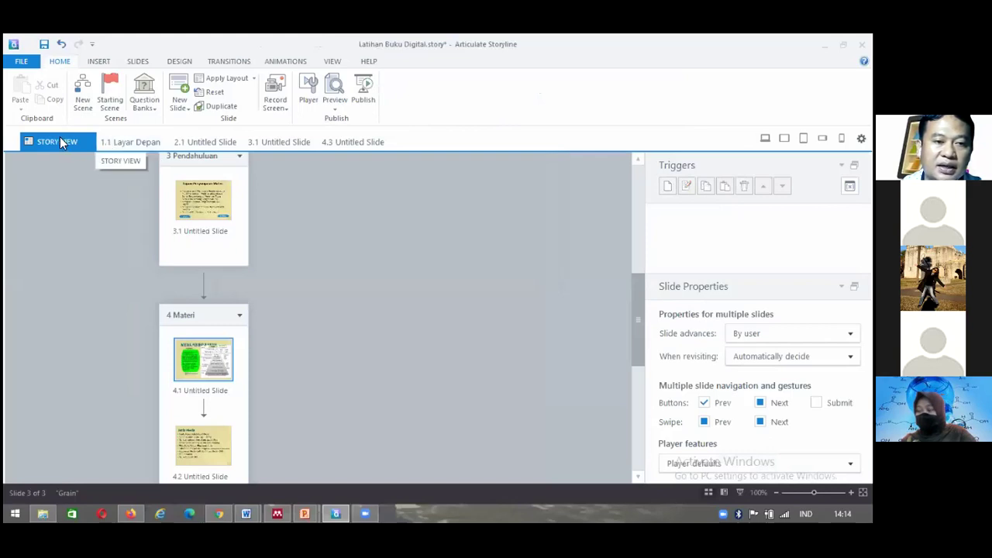
pyautogui.moveTo(638, 326); pyautogui.dragTo(623, 447)
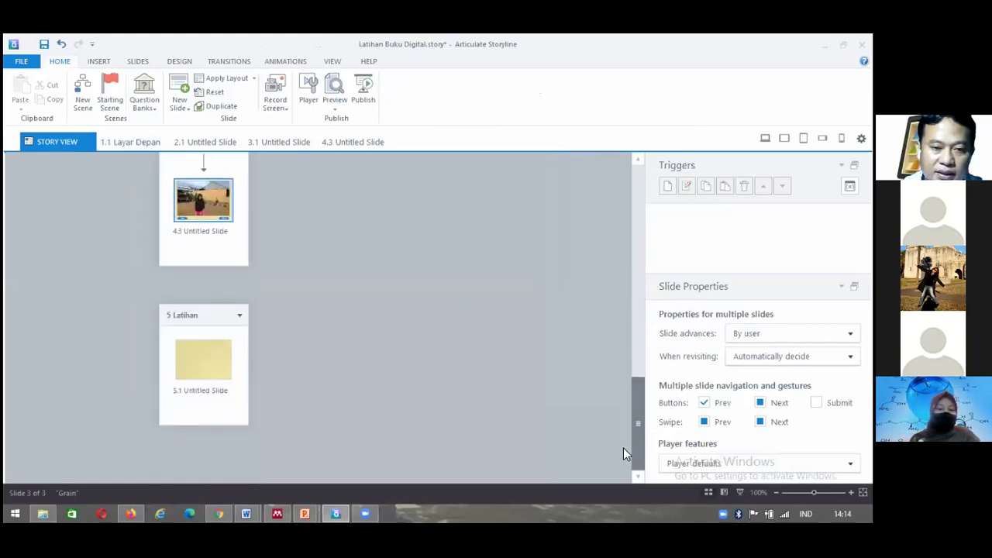
pyautogui.doubleClick(196, 369)
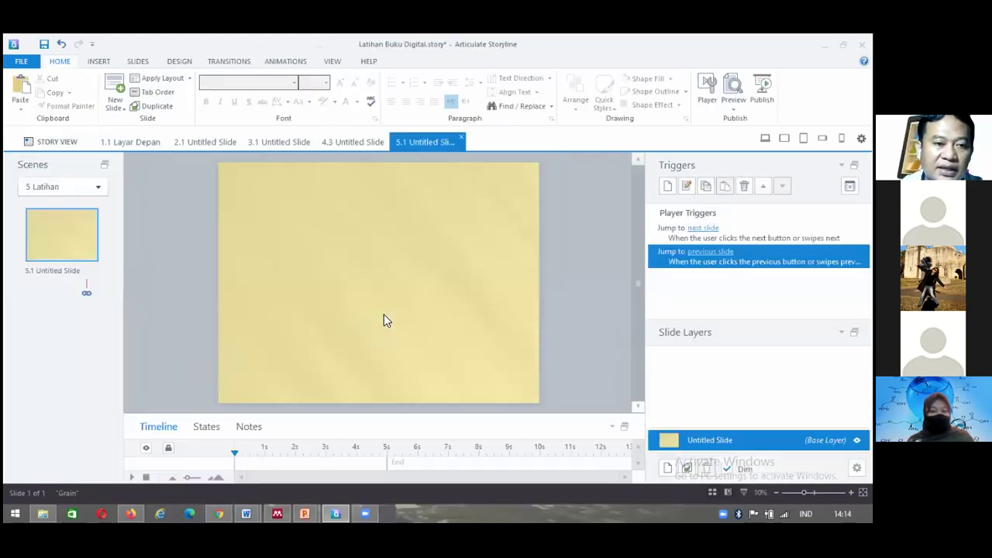
# - Insert a graded Multiple Choice question slide after slide 5.1 in the Latihan scene
pyautogui.rightClick(73, 235)
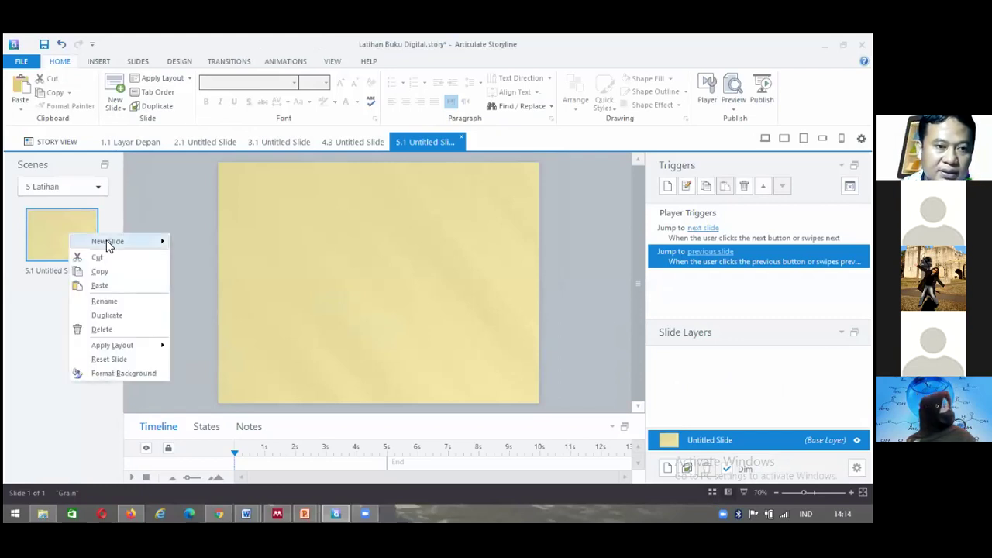
pyautogui.moveTo(121, 245)
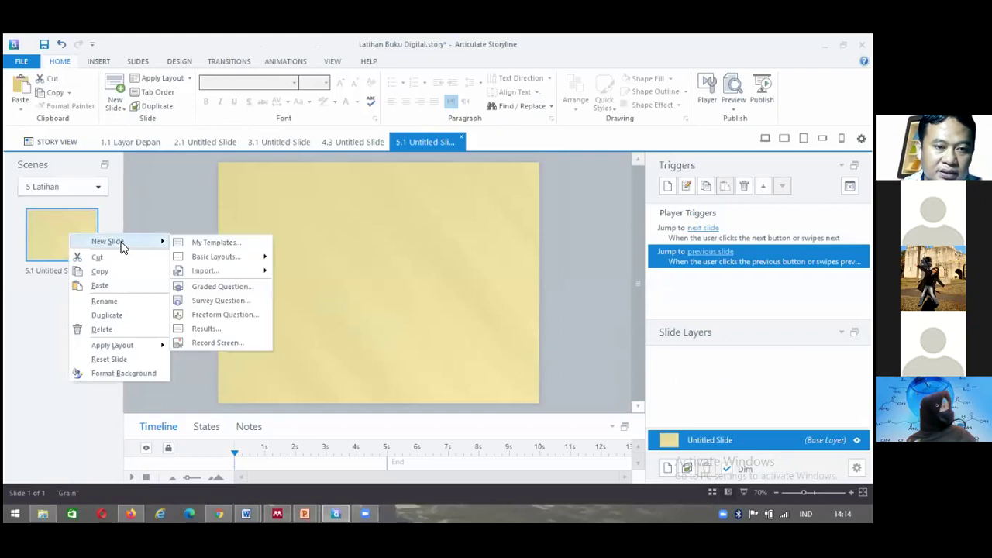
pyautogui.click(137, 206)
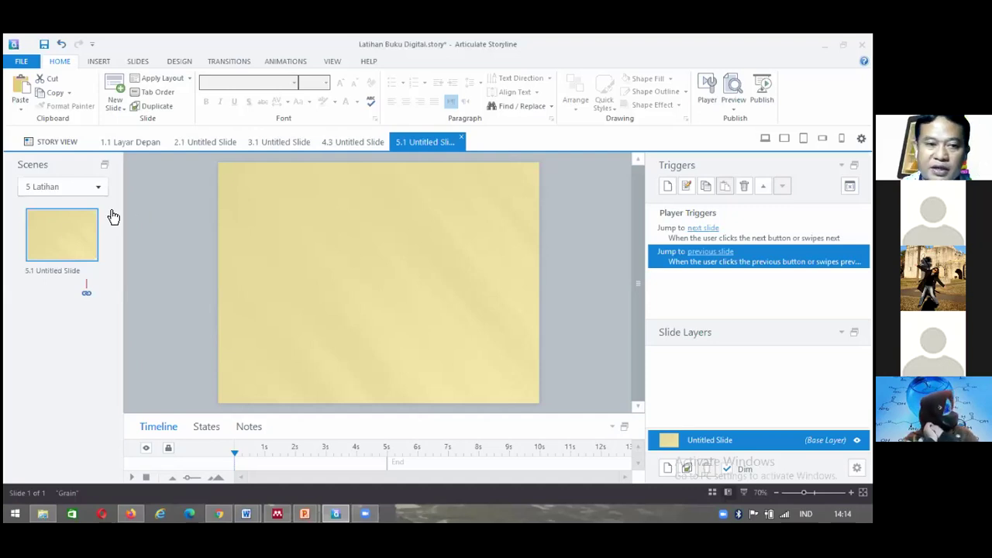
pyautogui.rightClick(58, 234)
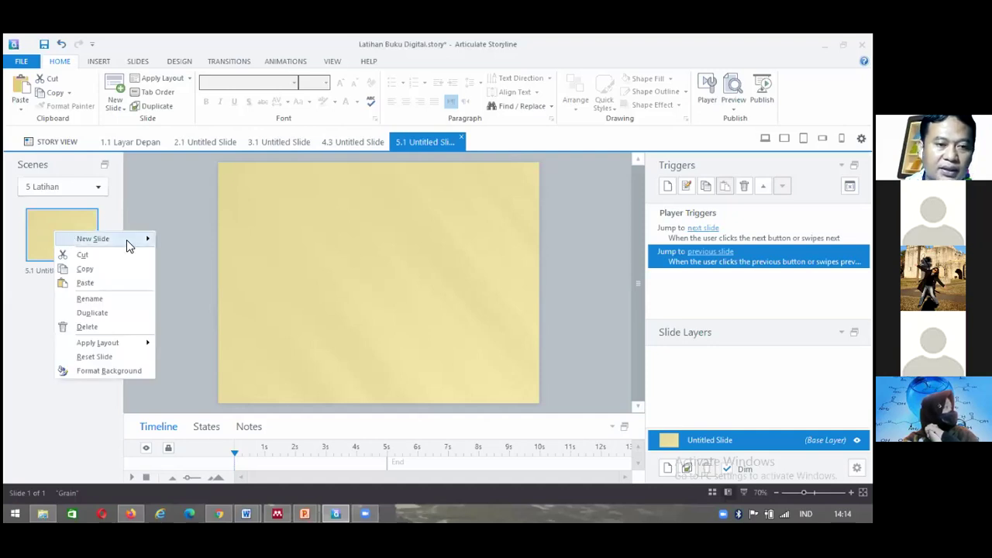
pyautogui.rightClick(44, 231)
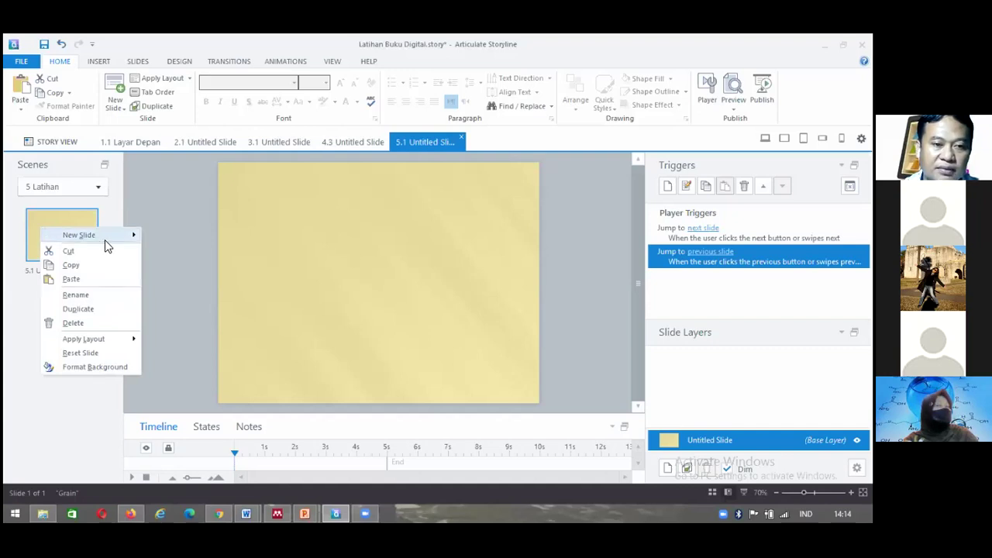
pyautogui.moveTo(105, 239)
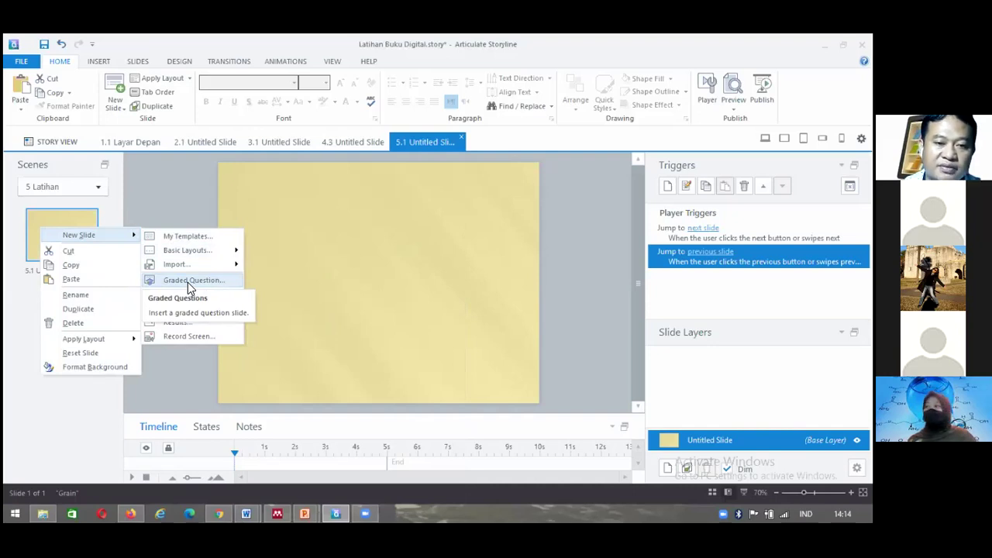
pyautogui.click(187, 282)
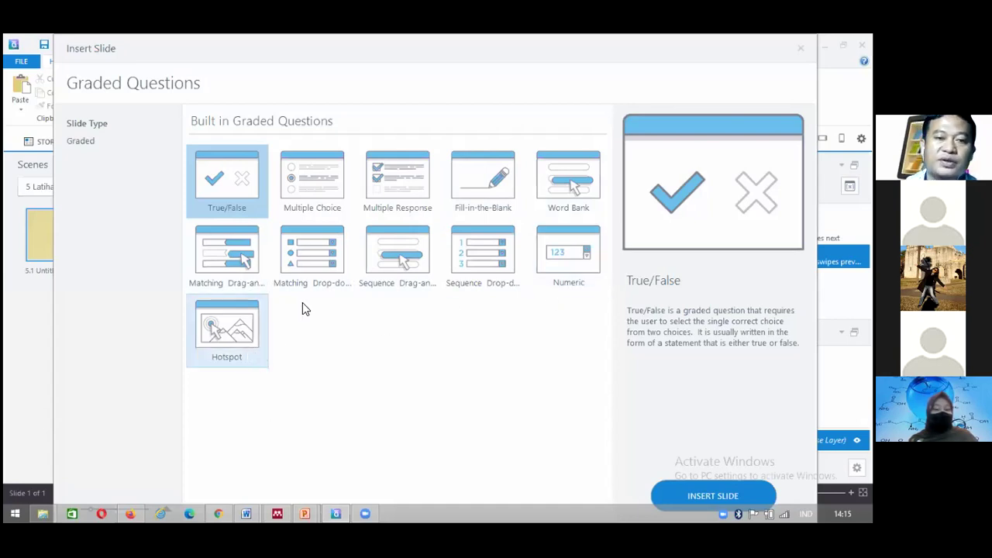
pyautogui.click(319, 213)
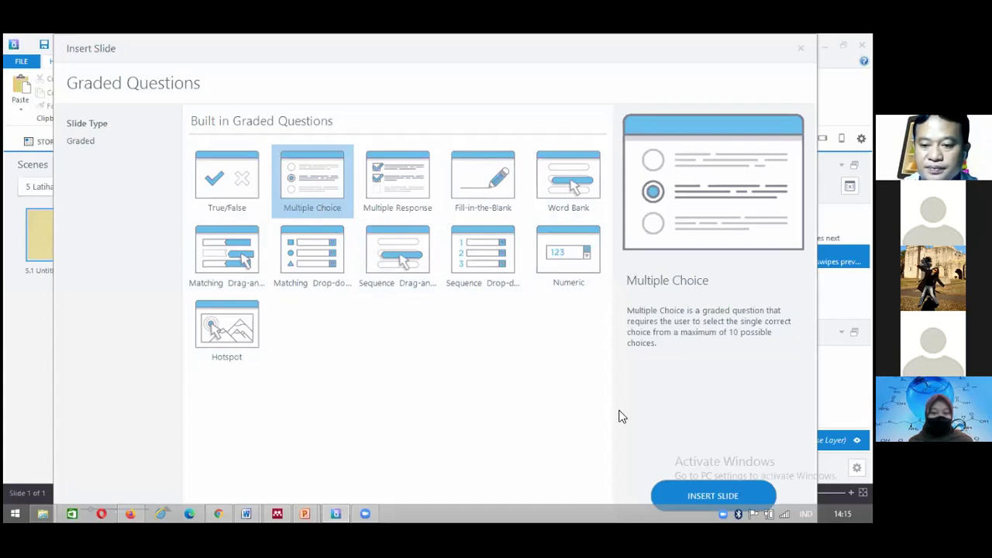
pyautogui.click(694, 492)
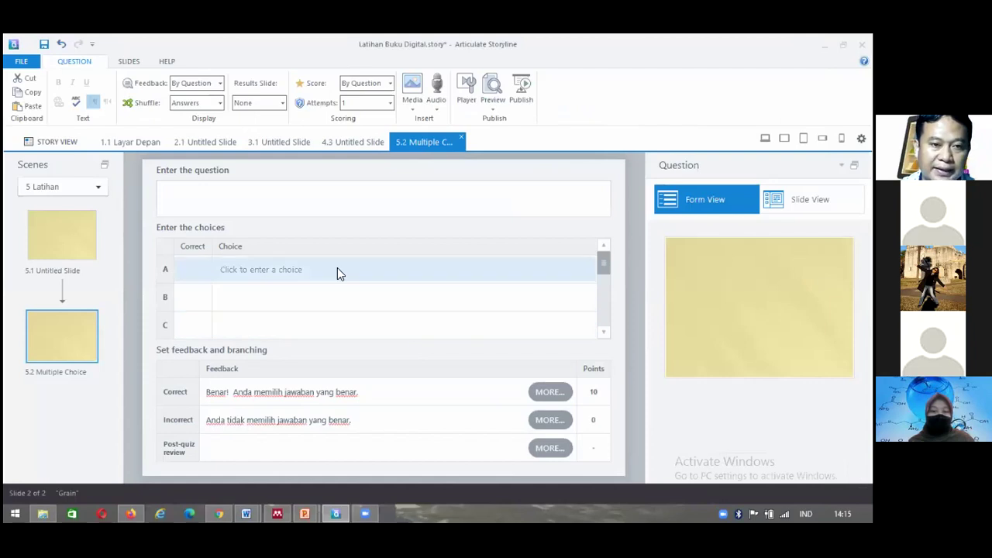
# - Enter the question text "Satuan massa adalah..." on the new multiple choice slide
pyautogui.click(294, 204)
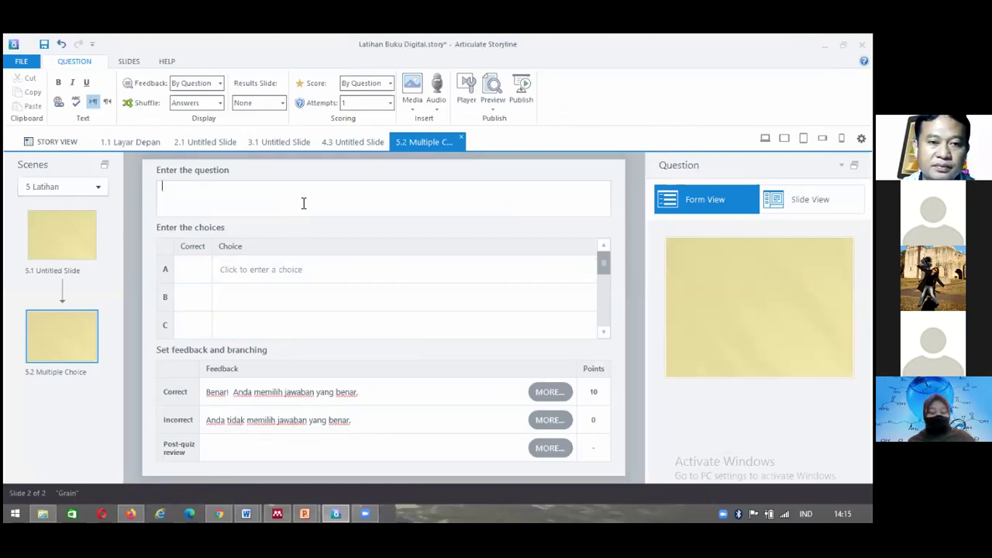
pyautogui.write('Satuan')
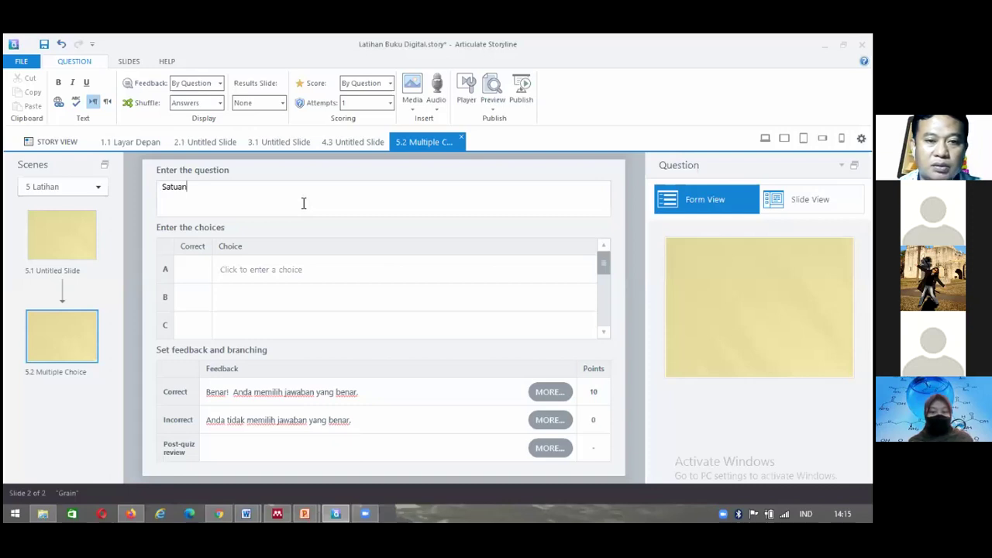
pyautogui.write(' massa d')
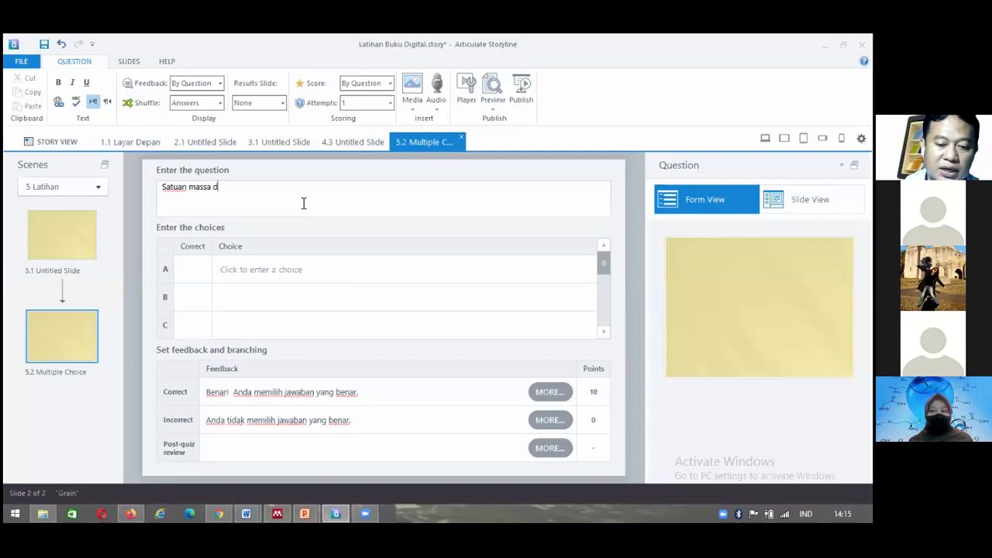
pyautogui.write('alah...')
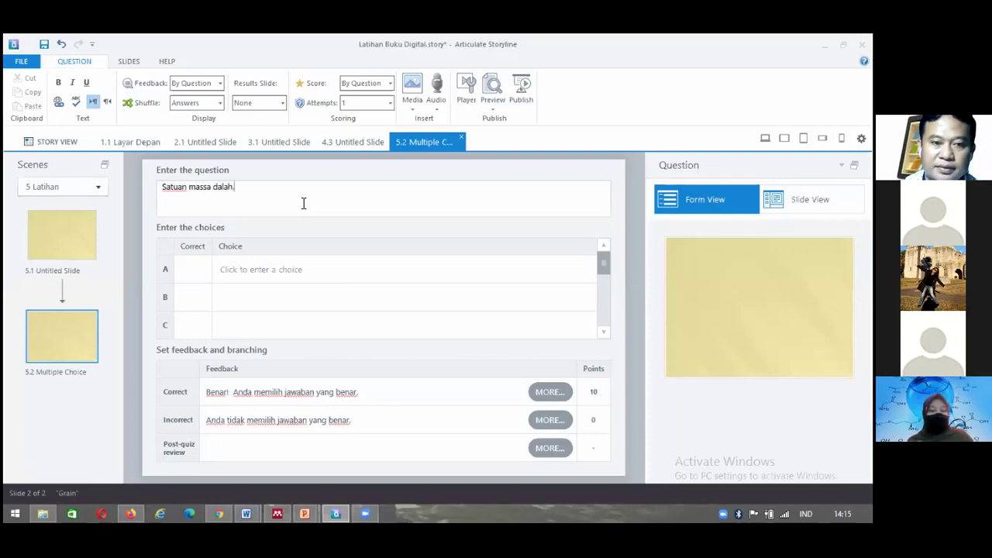
pyautogui.click(266, 274)
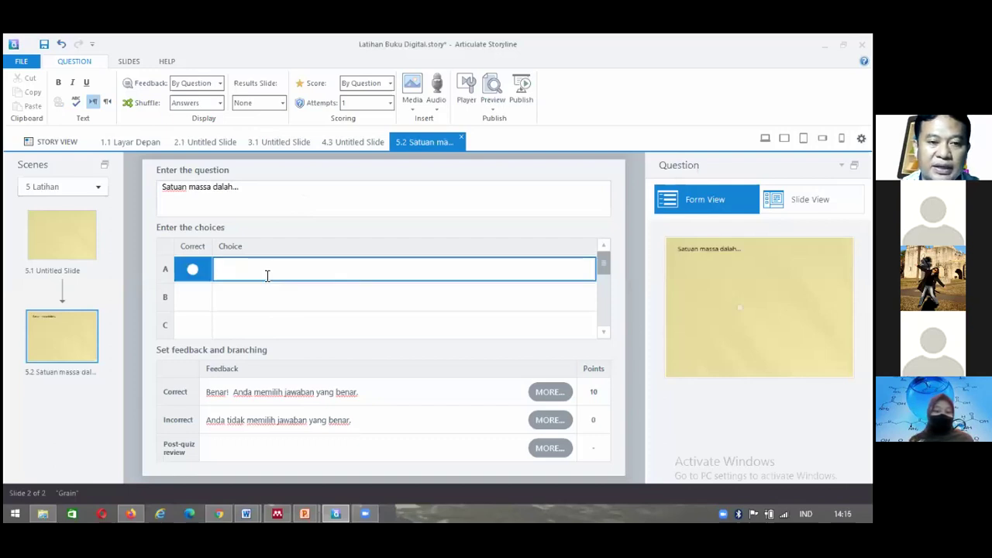
pyautogui.click(214, 190)
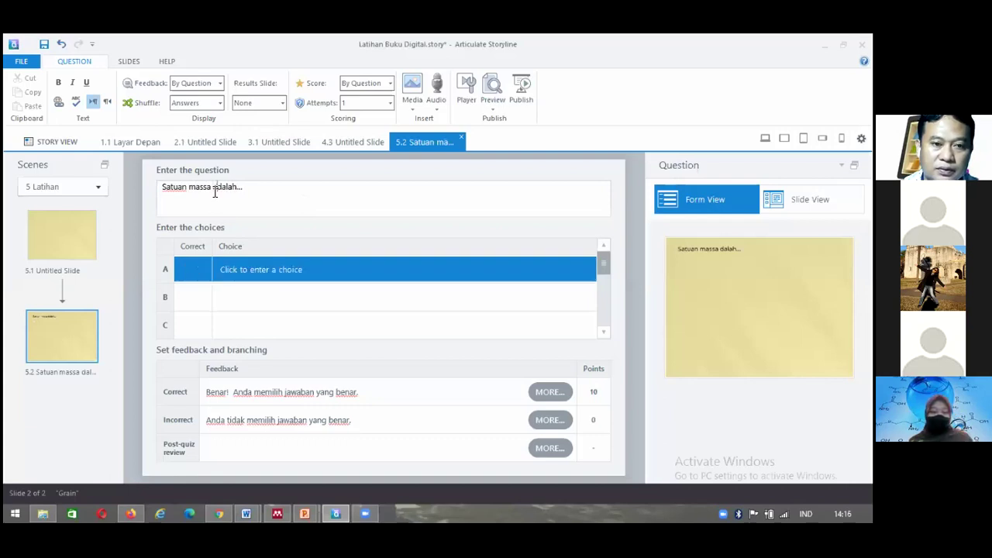
# - Enter the answer choices gram for A, meter for B and celcius for C
pyautogui.click(258, 270)
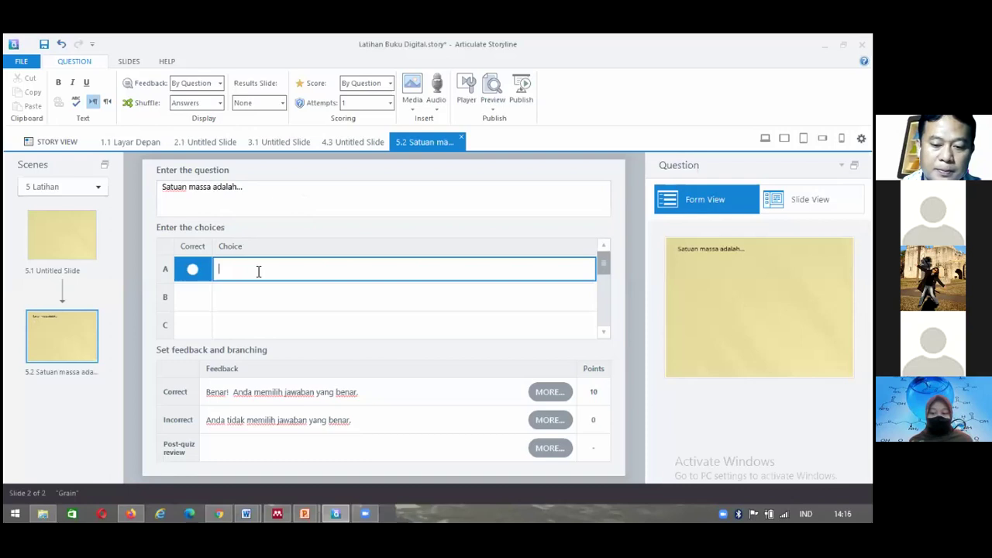
pyautogui.write('gram')
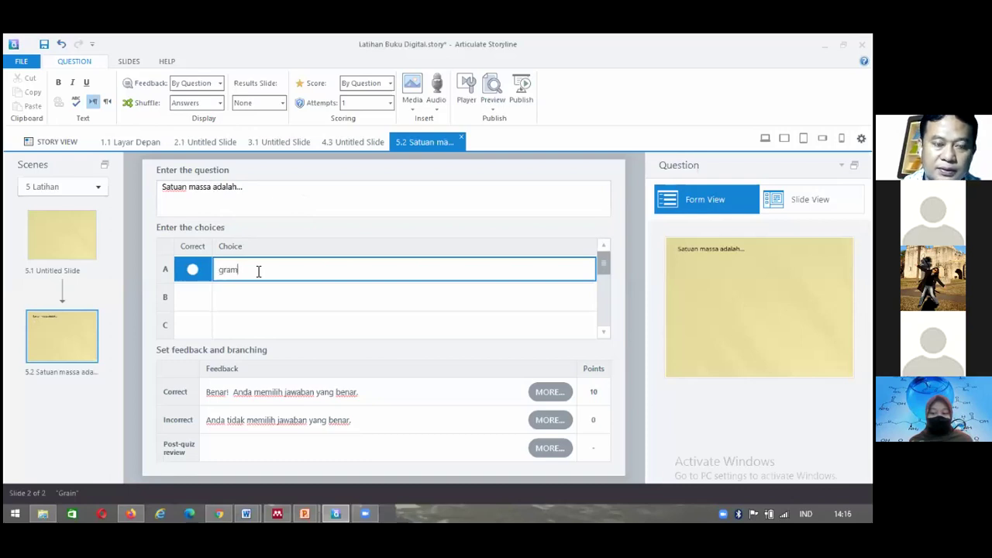
pyautogui.click(255, 297)
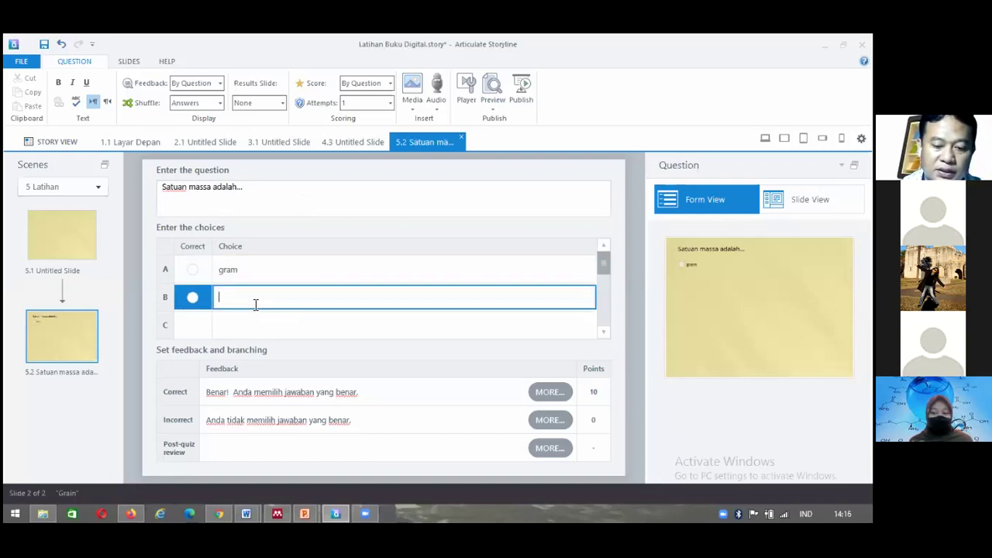
pyautogui.write('meter')
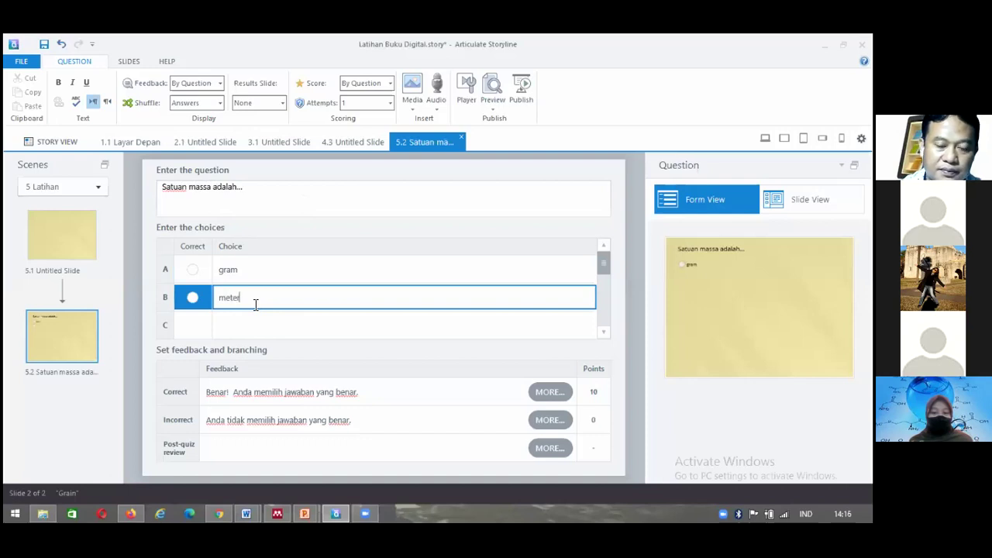
pyautogui.click(257, 327)
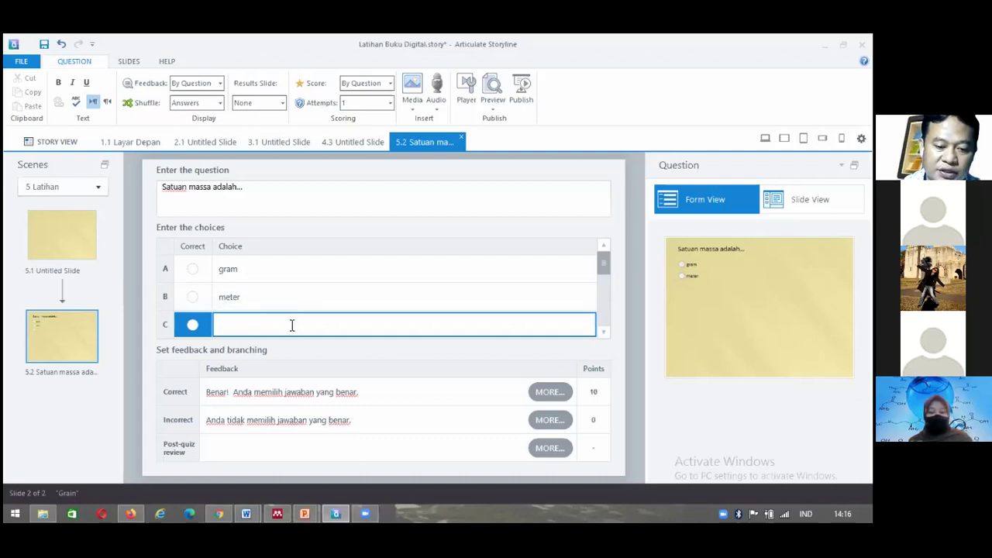
pyautogui.write('celcius')
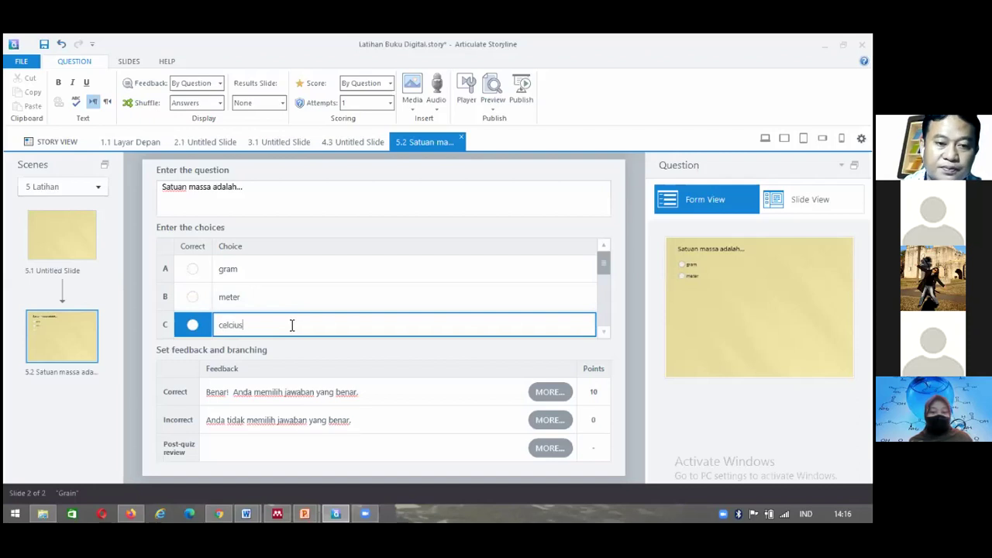
# - Enter fahrenheid as answer choice D and mark choice A, gram, as the correct answer
pyautogui.click(602, 331)
pyautogui.click(306, 325)
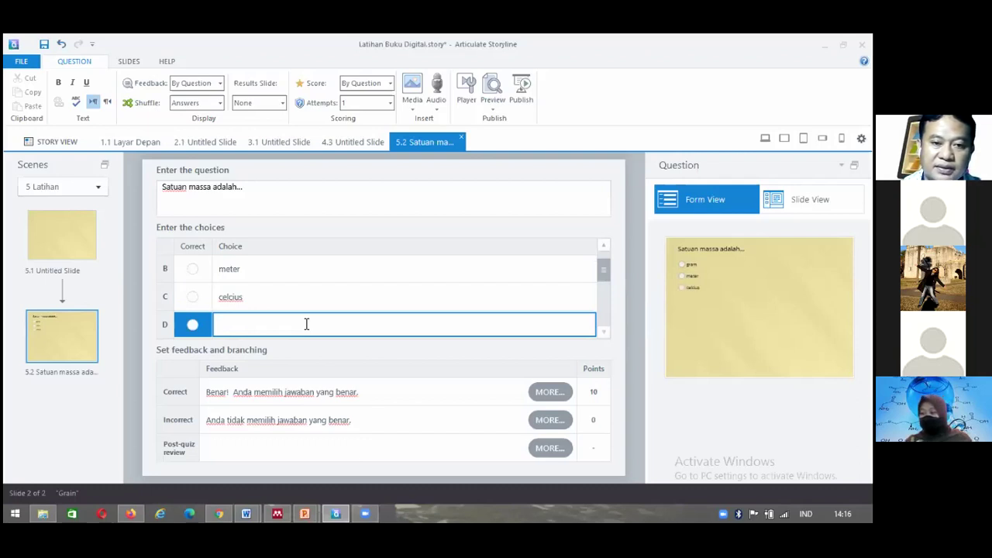
pyautogui.click(603, 246)
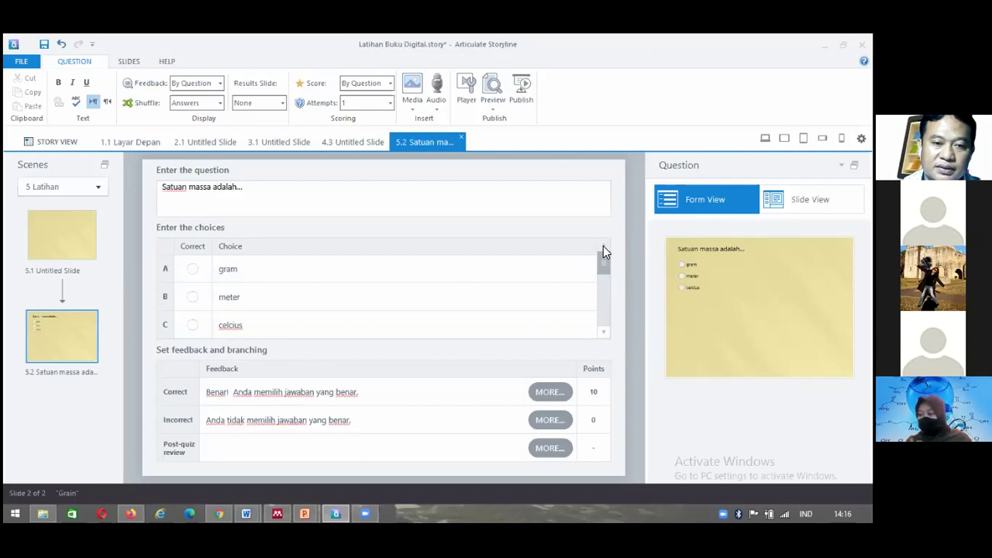
pyautogui.click(603, 329)
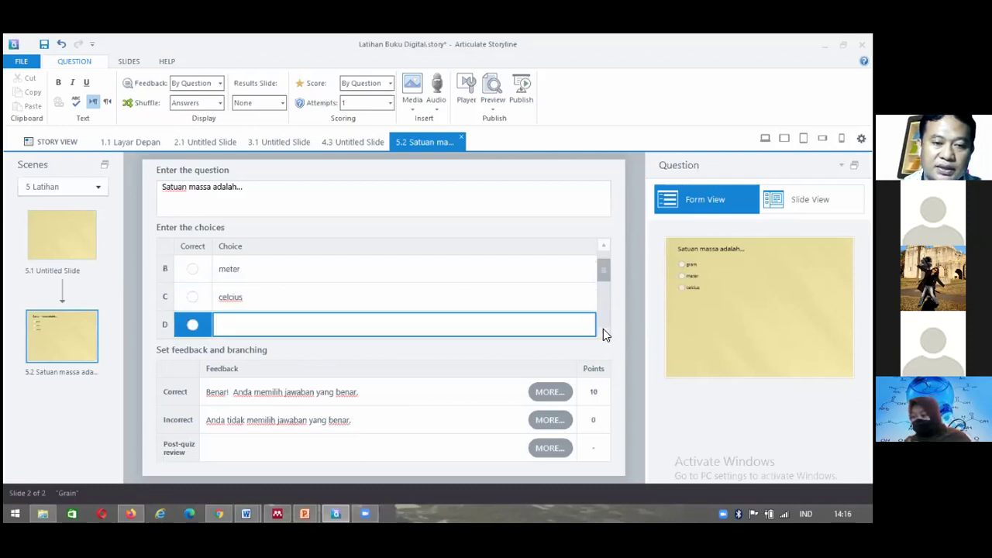
pyautogui.write('fahrenh')
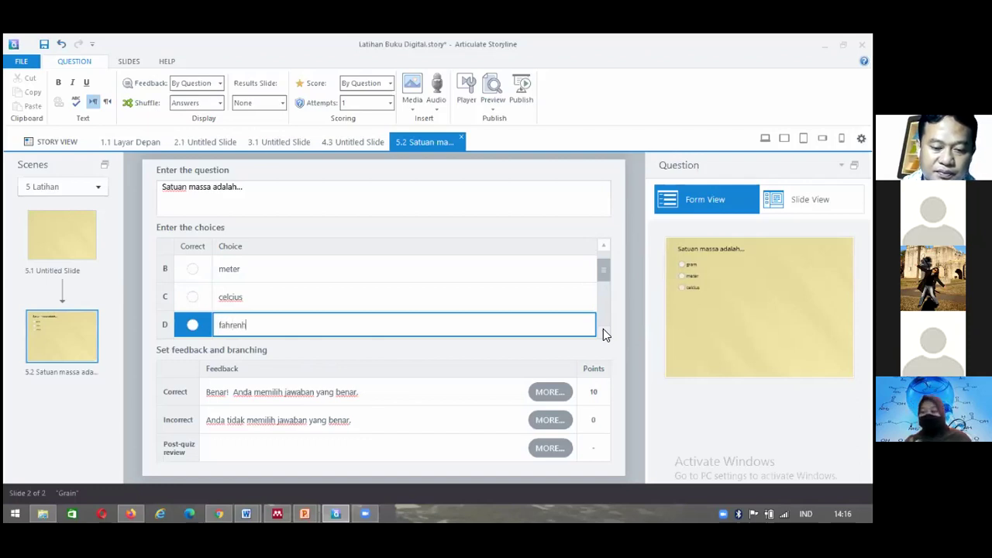
pyautogui.write('eid')
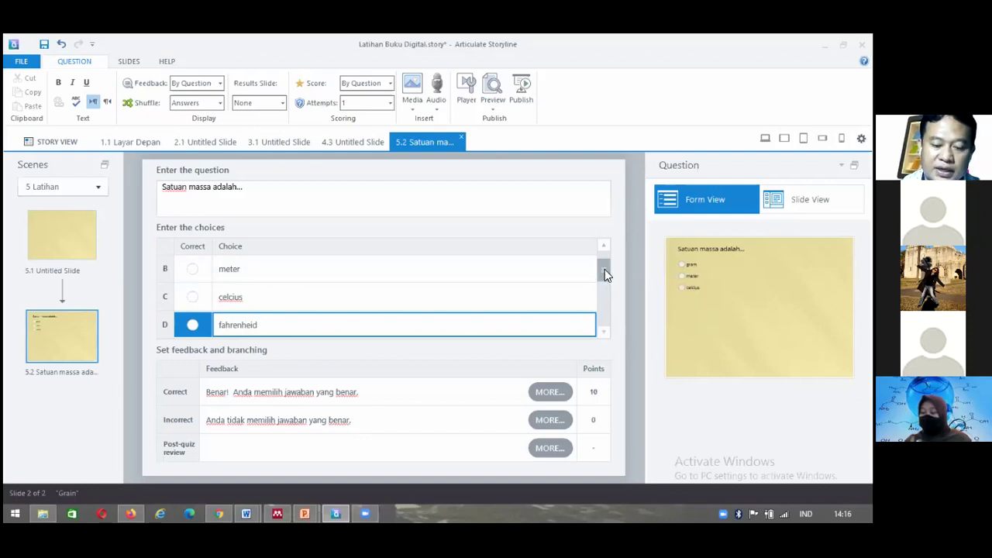
pyautogui.scroll(1, 605, 269)
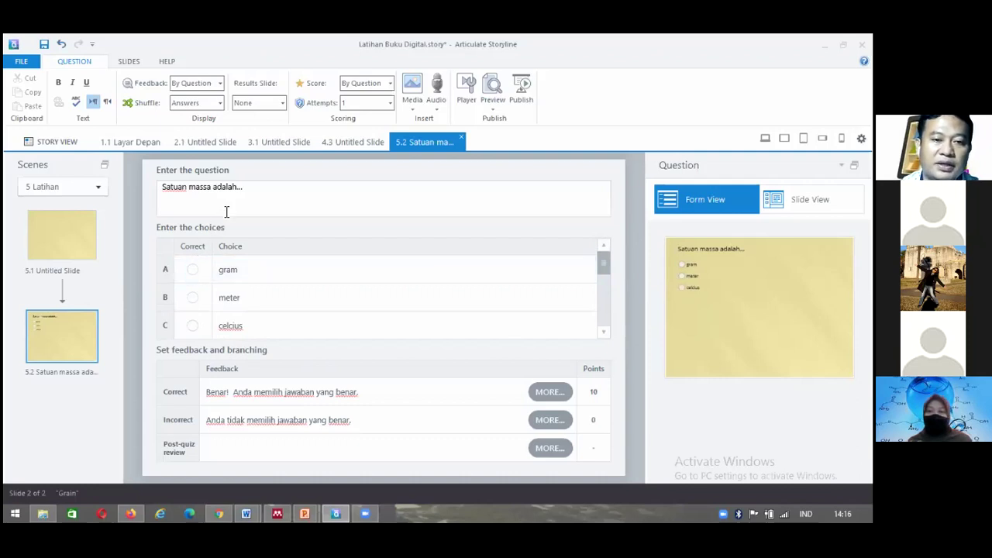
pyautogui.click(192, 269)
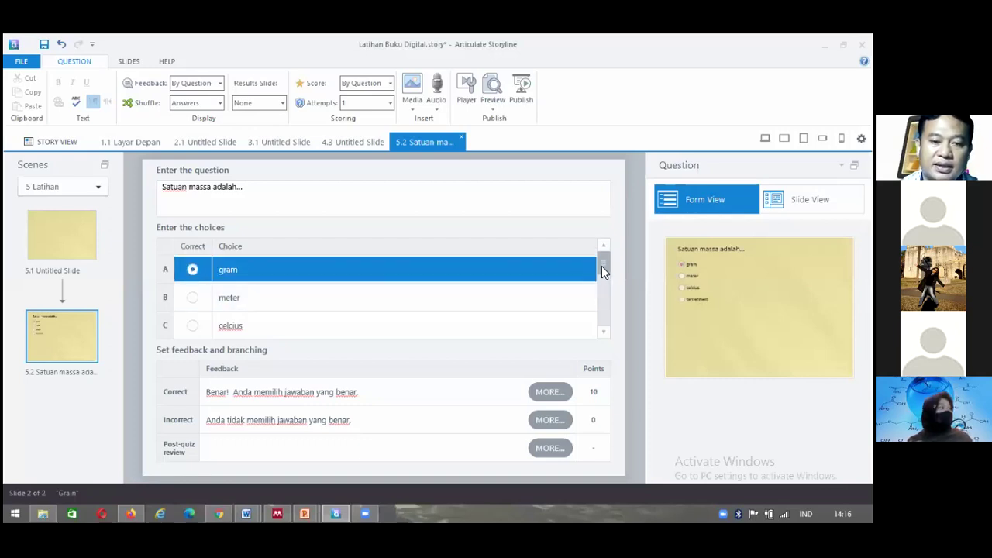
# - Review the unused choice rows, the points for a correct answer and the post-quiz review feedback options
pyautogui.moveTo(601, 267); pyautogui.dragTo(597, 322)
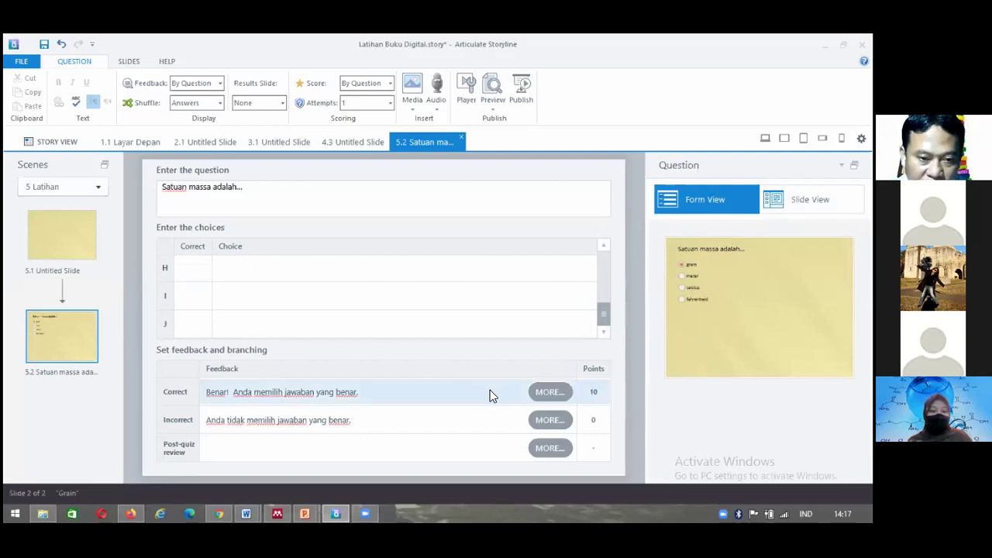
pyautogui.click(598, 392)
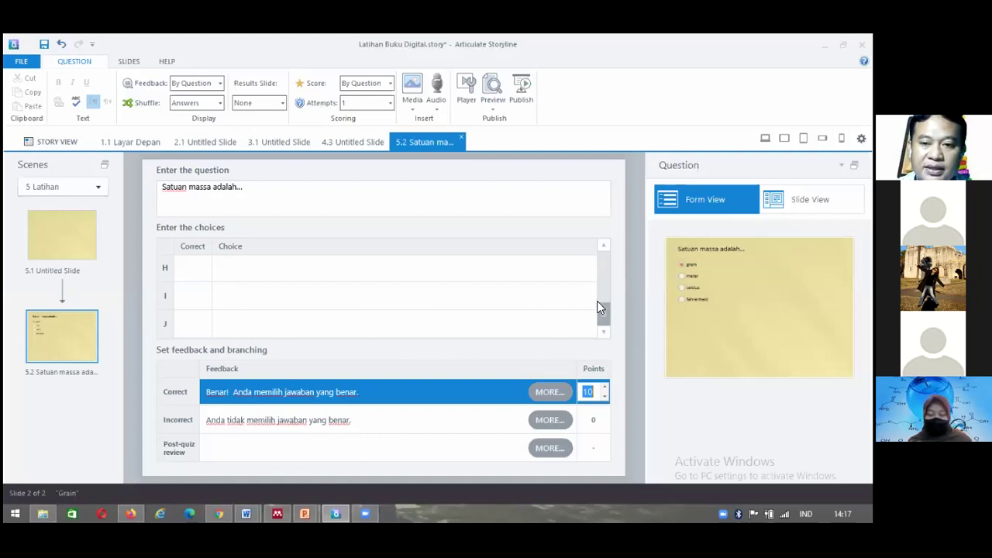
pyautogui.moveTo(603, 309); pyautogui.dragTo(604, 245)
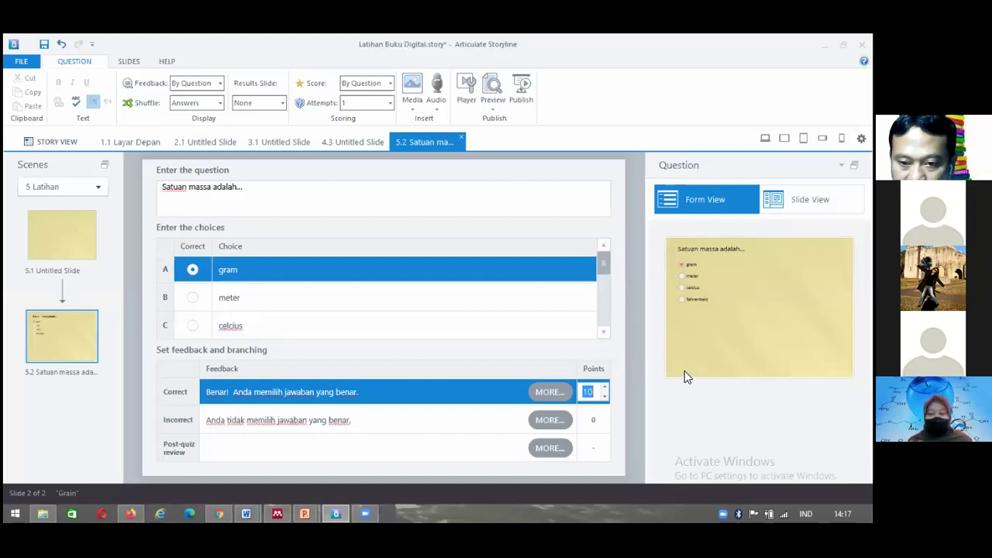
pyautogui.click(593, 394)
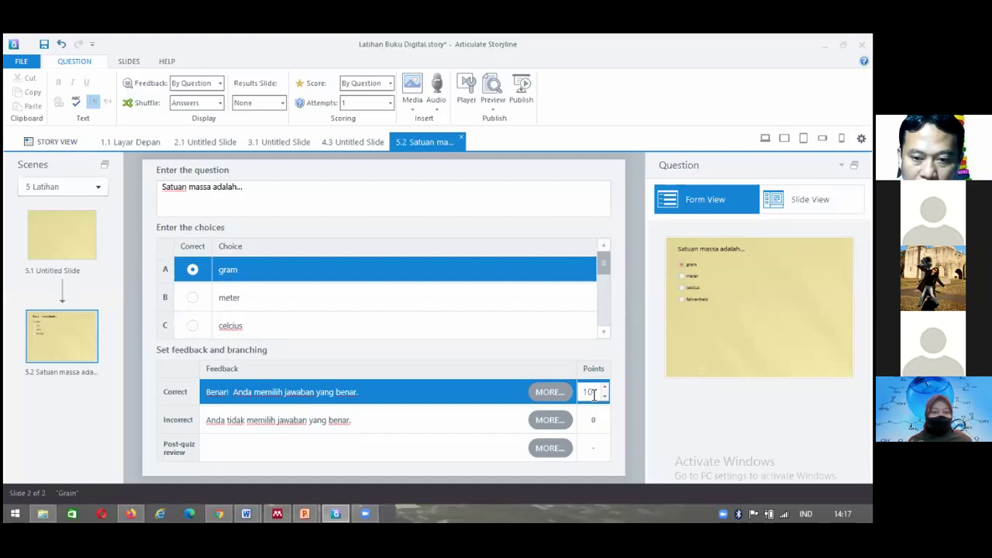
pyautogui.click(541, 450)
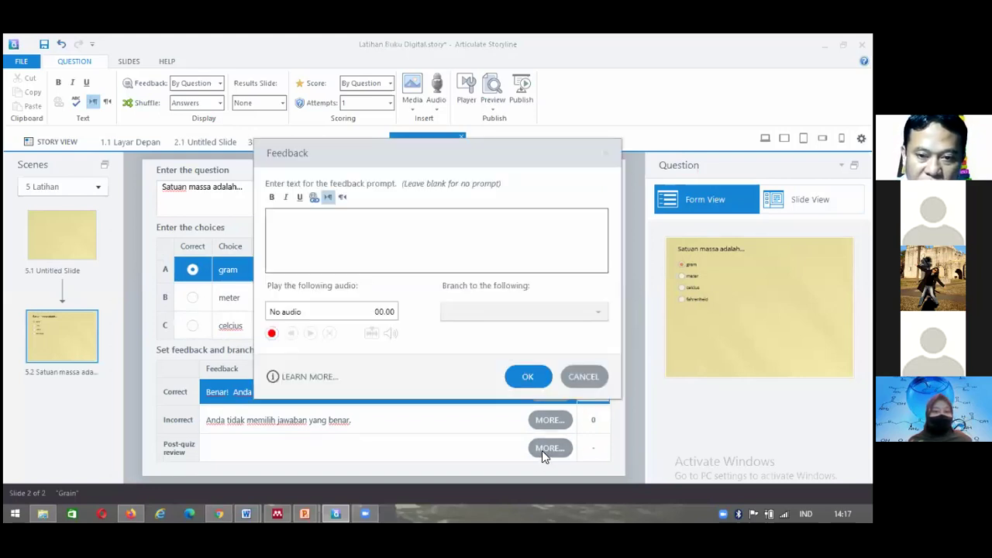
pyautogui.click(581, 377)
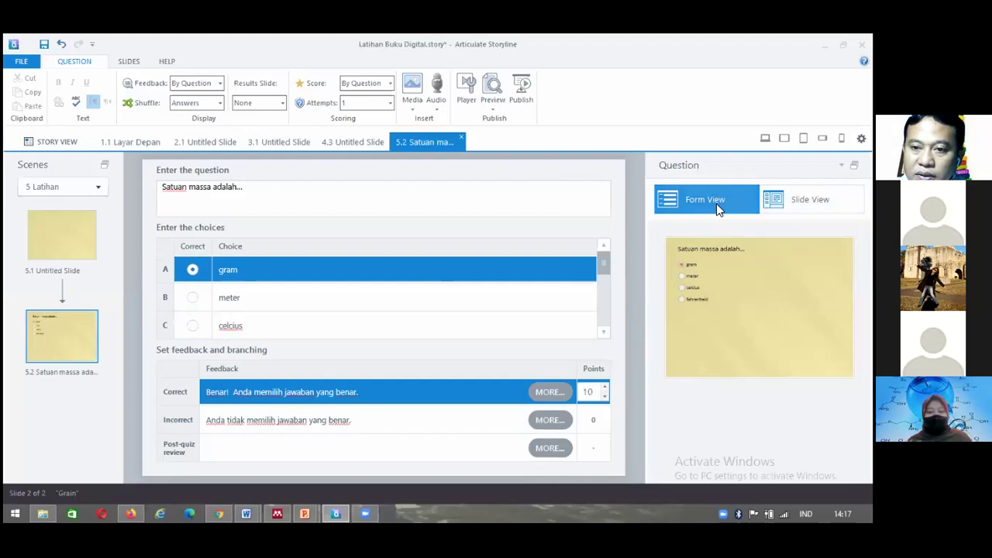
# - Display the multiple choice question in Slide View and compare it with the blank slide 5.1
pyautogui.click(716, 203)
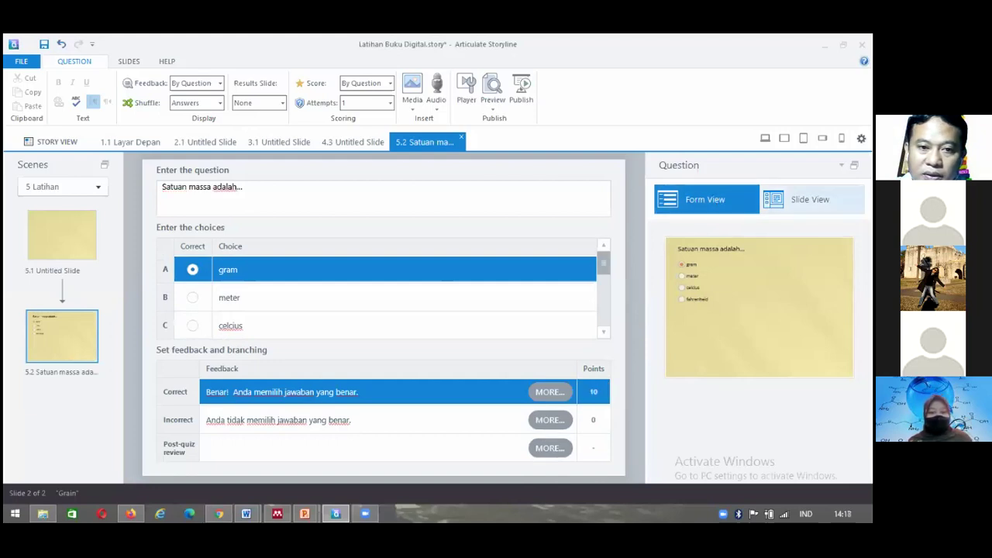
pyautogui.click(810, 199)
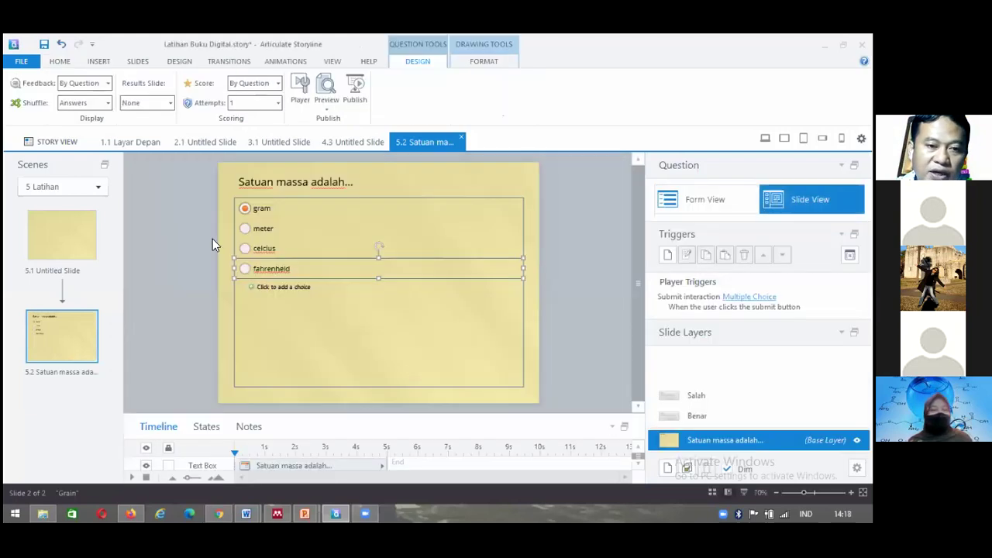
pyautogui.click(88, 244)
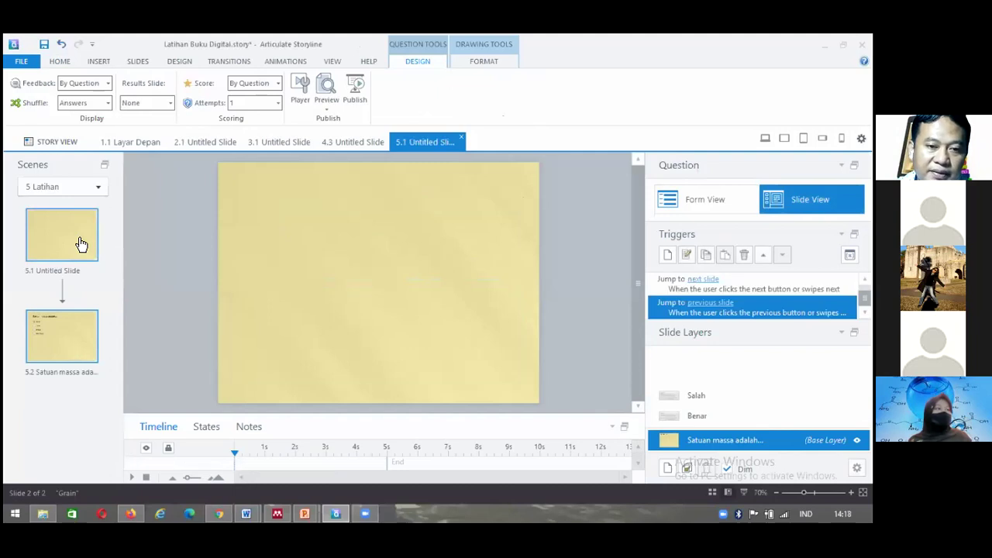
pyautogui.click(69, 326)
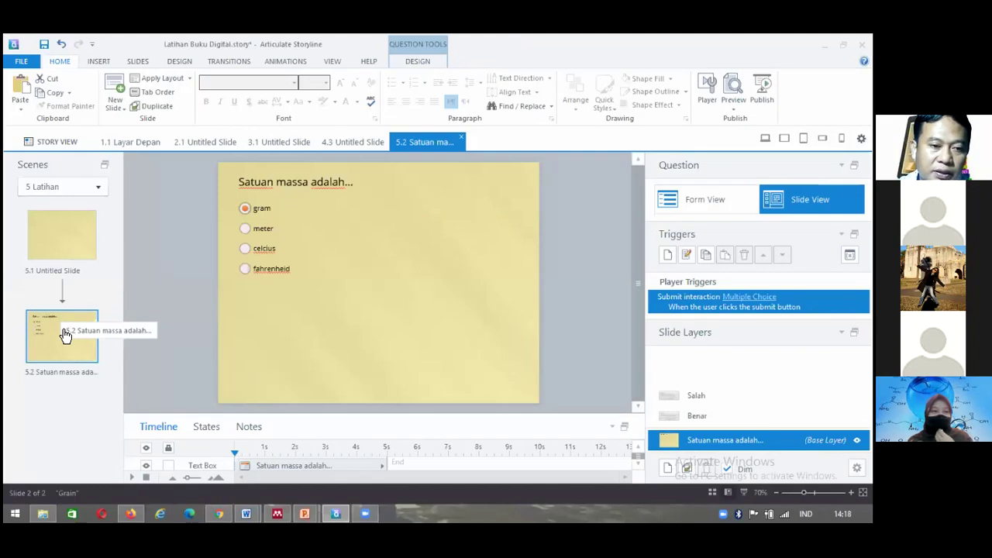
# - Move the "Satuan massa adalah..." question slide ahead of the blank slide in the Latihan scene and open the blank slide
pyautogui.moveTo(48, 345); pyautogui.dragTo(48, 242)
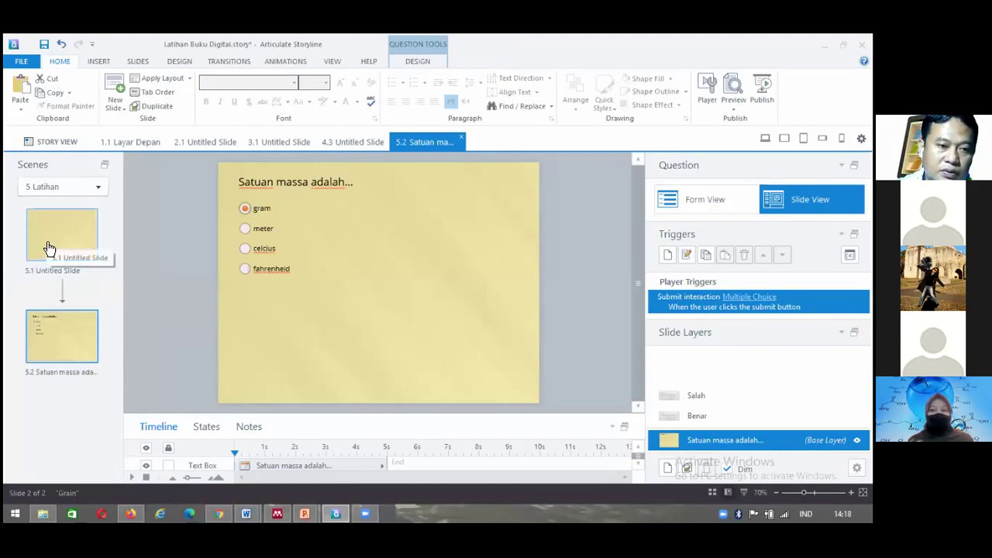
pyautogui.moveTo(56, 341); pyautogui.dragTo(55, 193)
pyautogui.click(54, 333)
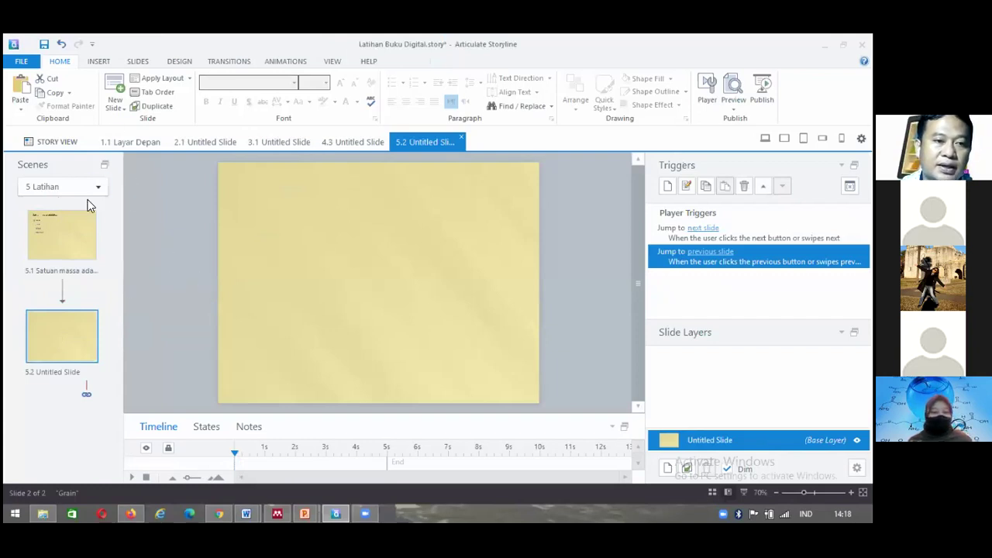
# - Insert a graded Multiple Response question slide after the blank slide 5.2 and select the new slide
pyautogui.rightClick(68, 344)
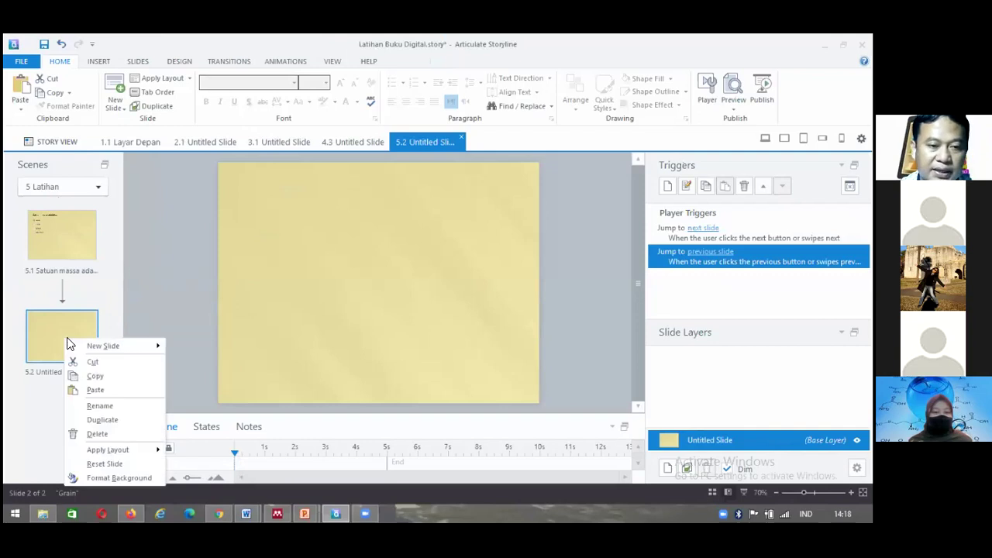
pyautogui.moveTo(129, 350)
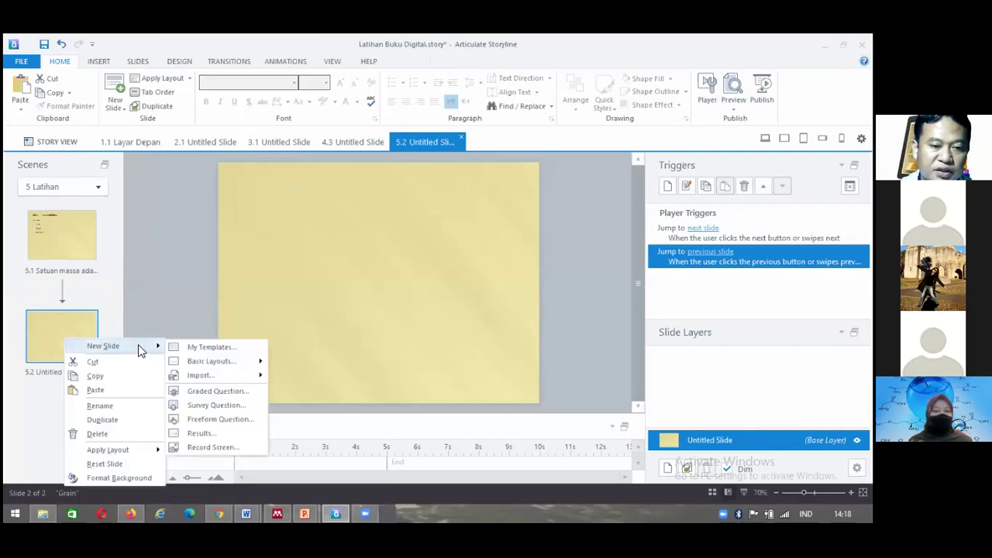
pyautogui.click(218, 393)
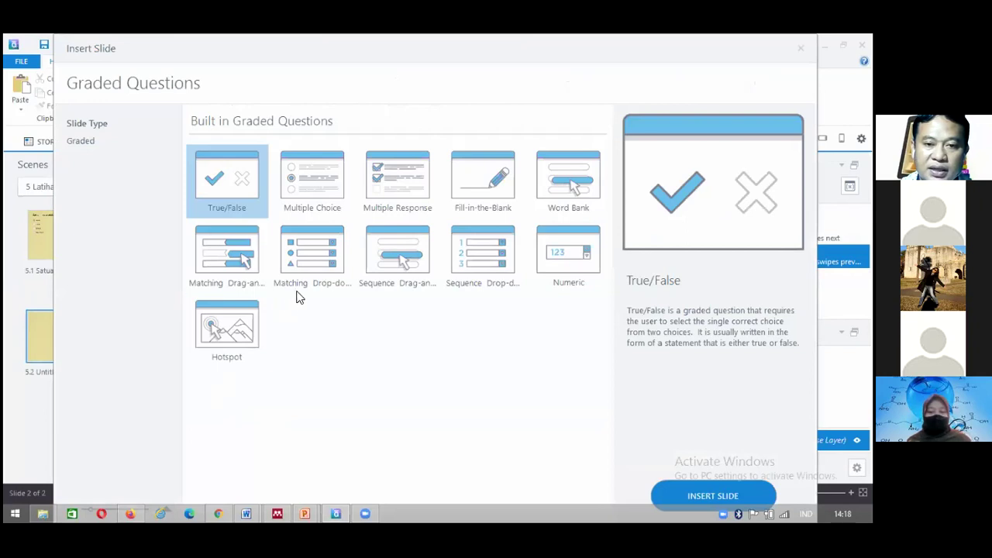
pyautogui.click(400, 202)
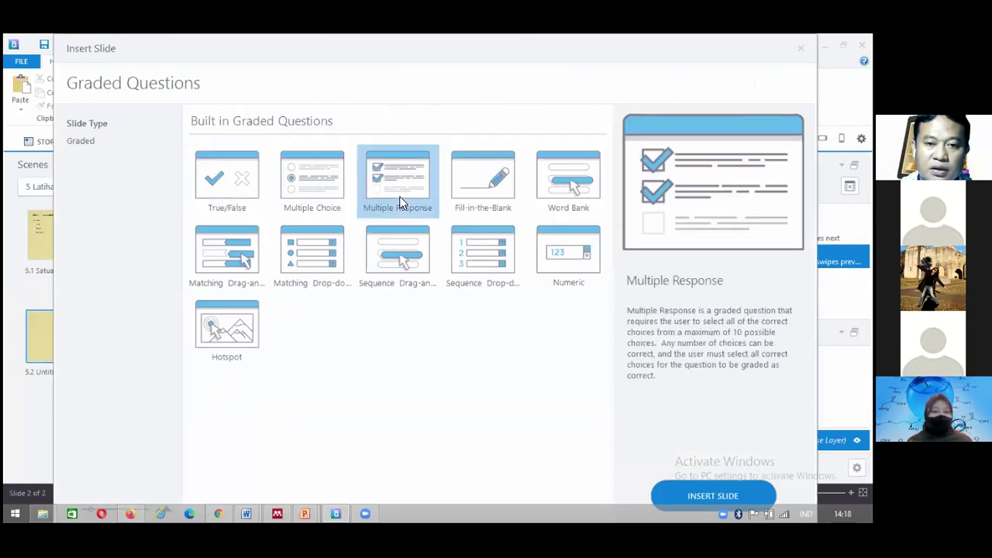
pyautogui.click(715, 494)
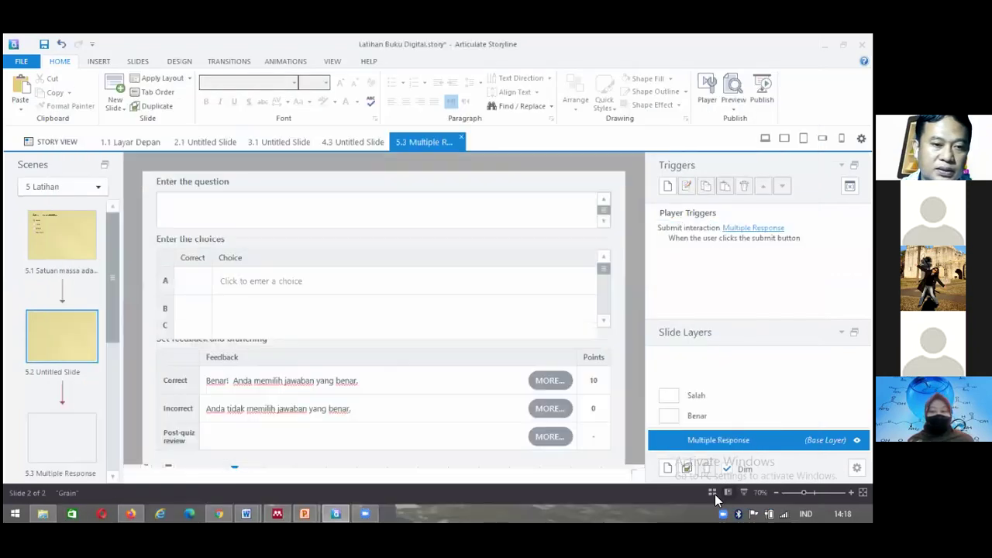
pyautogui.click(78, 447)
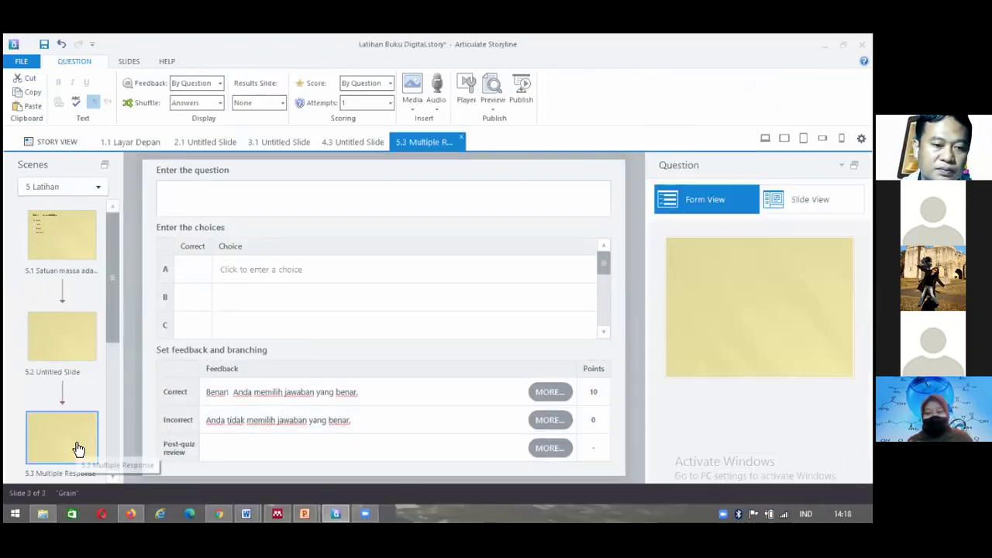
# - Enter the question text "6 + 8 = ...." on the new multiple response slide
pyautogui.click(251, 201)
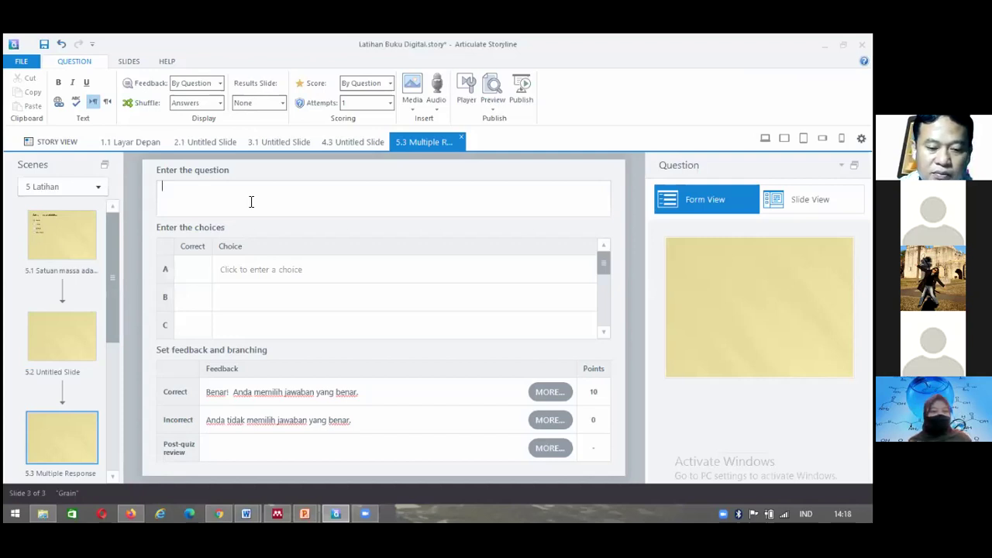
pyautogui.write('6')
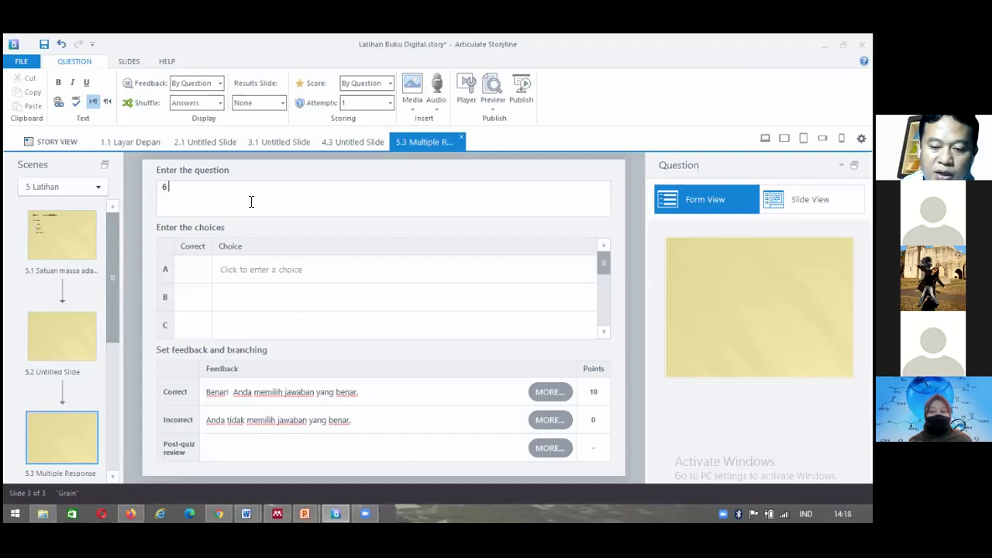
pyautogui.write(' + 8 = ....')
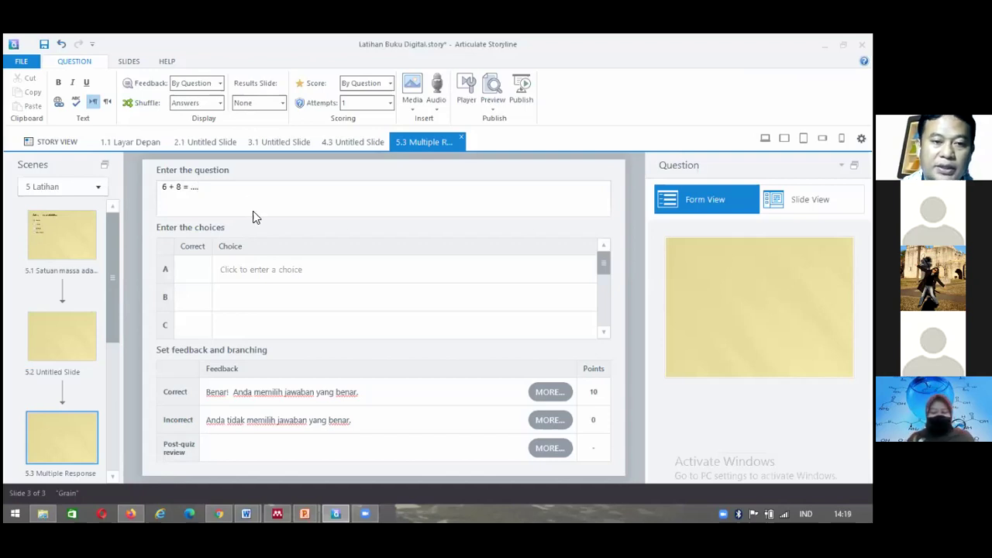
# - Enter the answer choices 14 for A, 7 for B and 9+5 for C
pyautogui.click(284, 269)
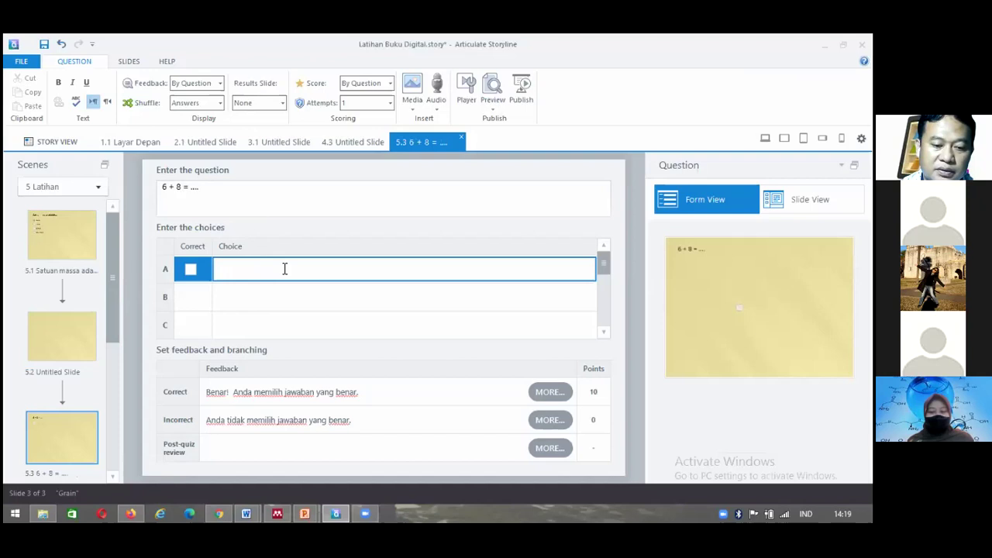
pyautogui.write('14')
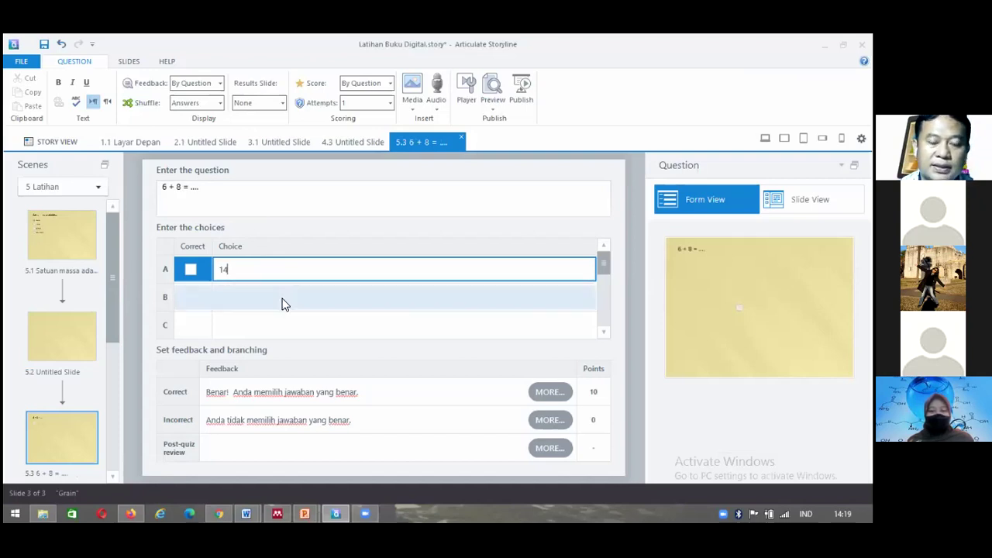
pyautogui.click(284, 297)
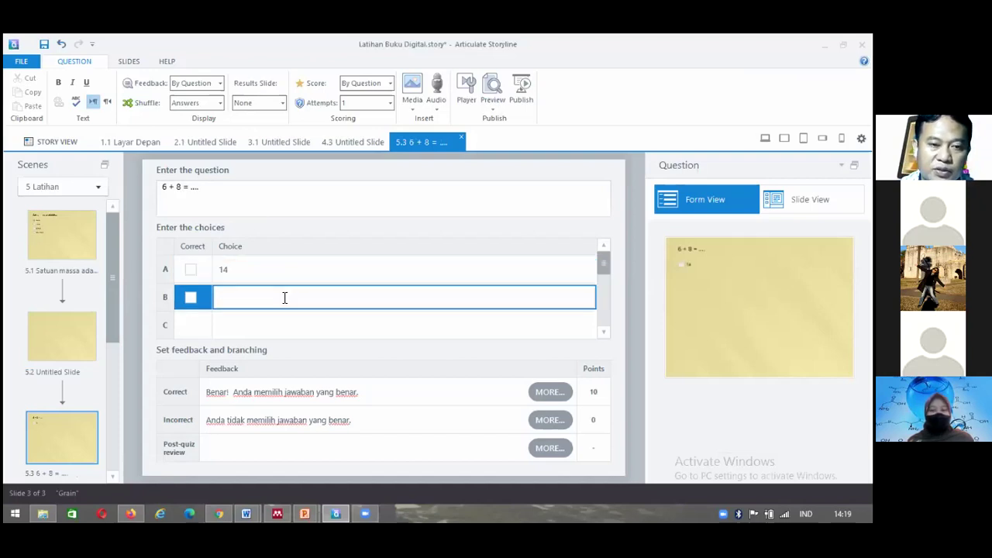
pyautogui.write('7')
pyautogui.click(287, 327)
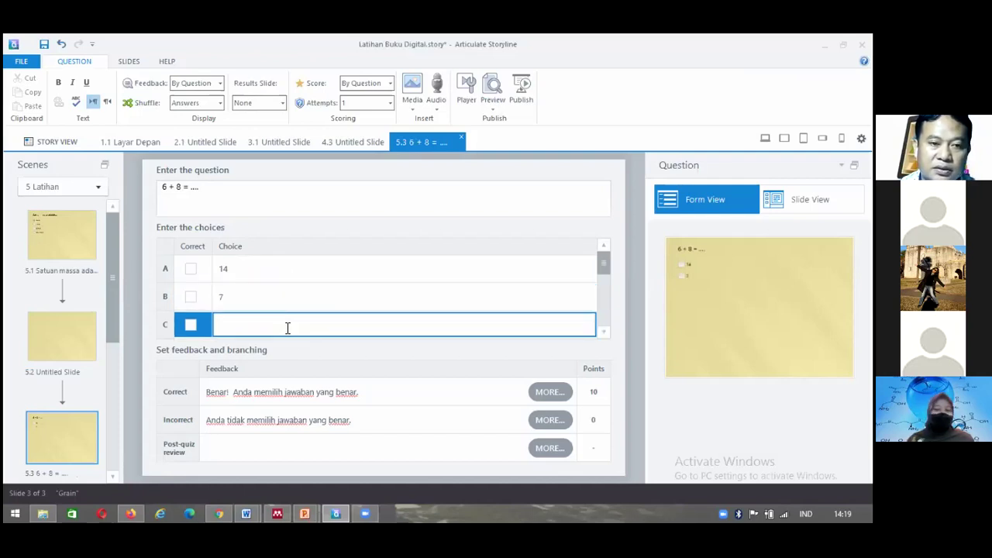
pyautogui.write('9')
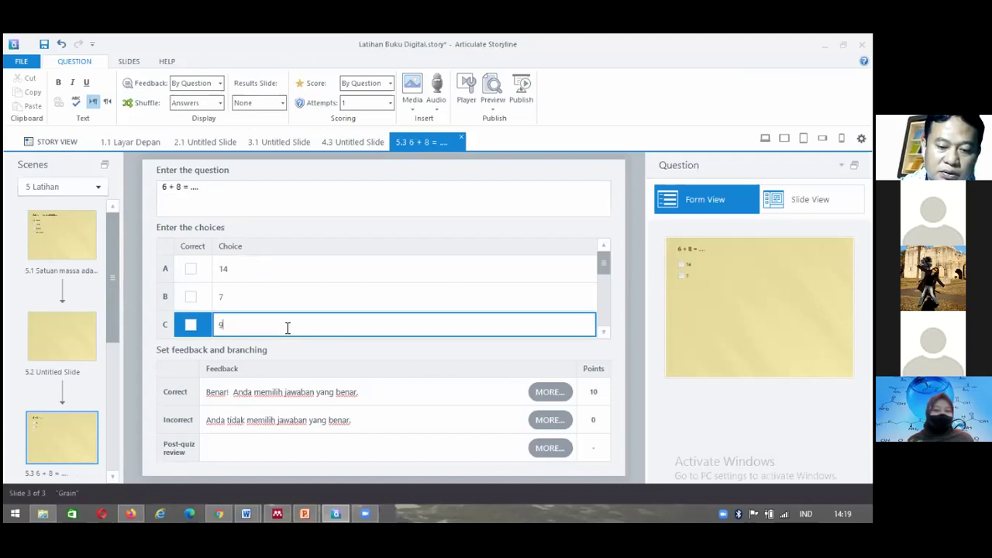
pyautogui.write('+')
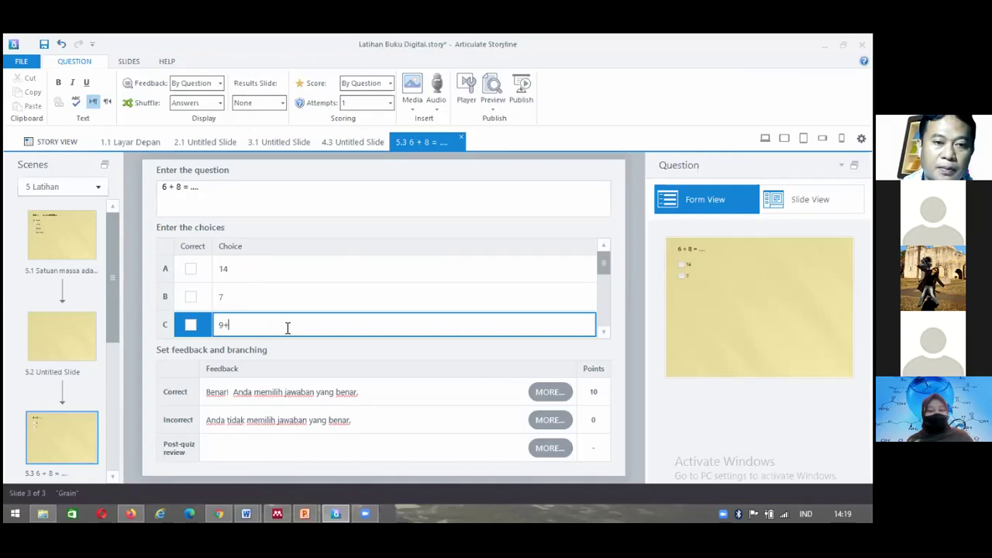
pyautogui.write('5')
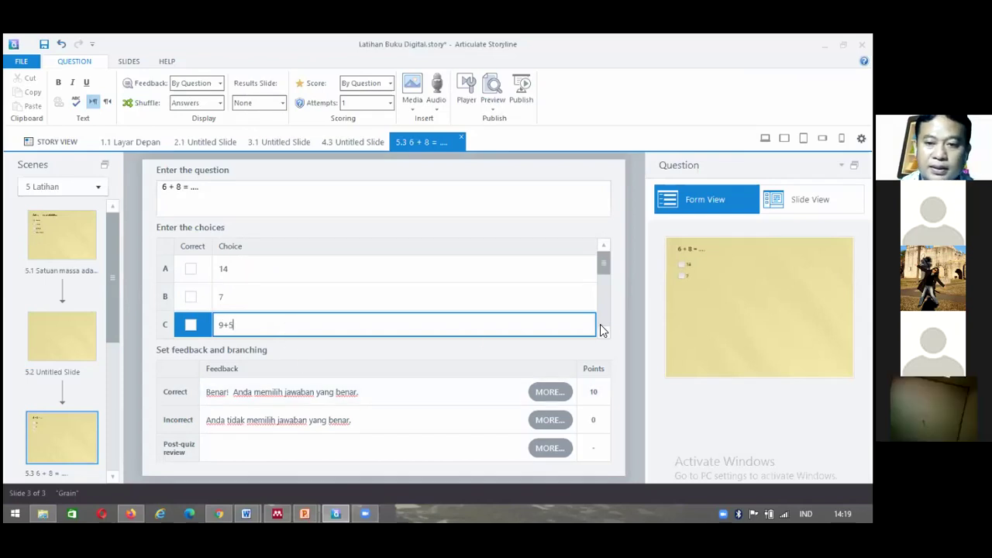
# - Enter 10 as answer choice D of the "6 + 8 = ...." question and delete the blank slide 5.2 from the Latihan scene
pyautogui.press('Return')
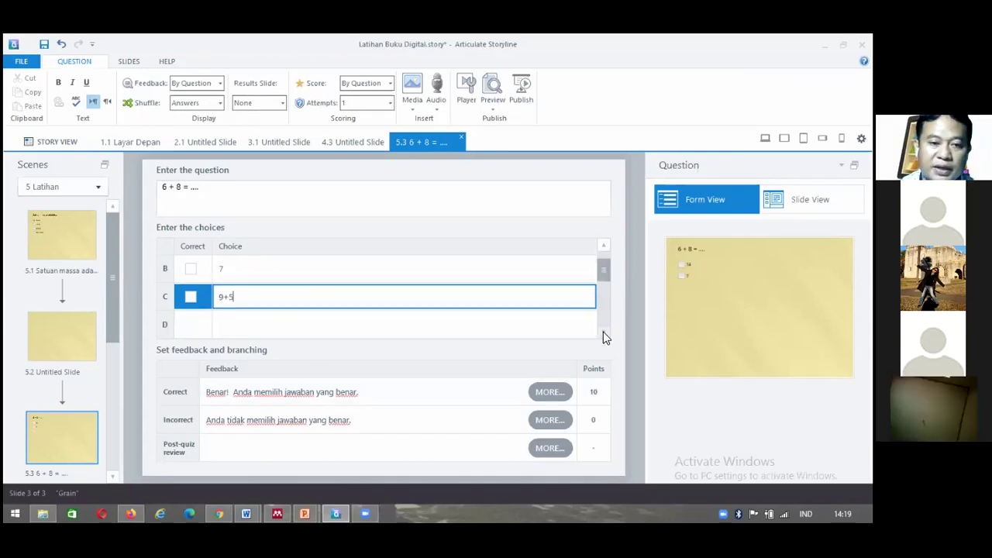
pyautogui.click(335, 326)
pyautogui.write('10')
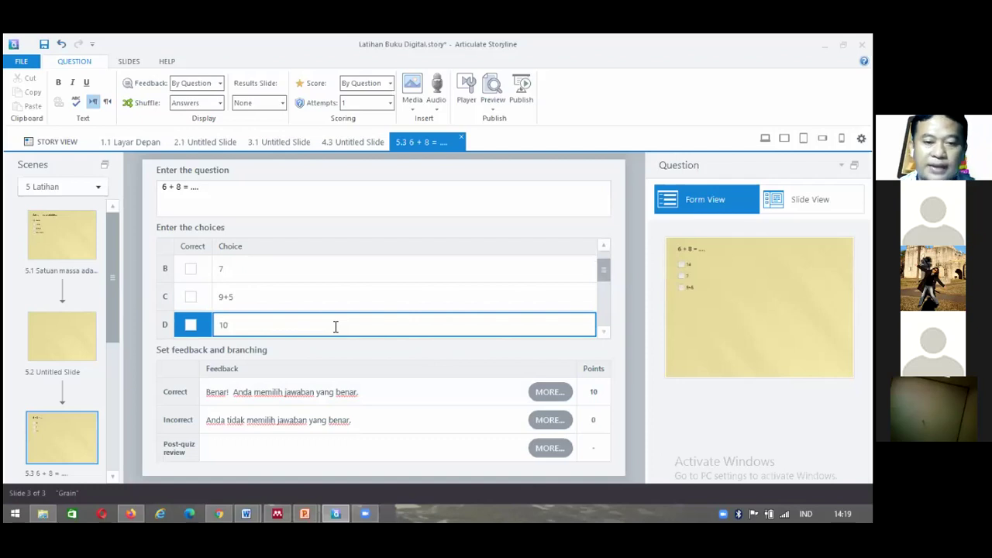
pyautogui.click(593, 392)
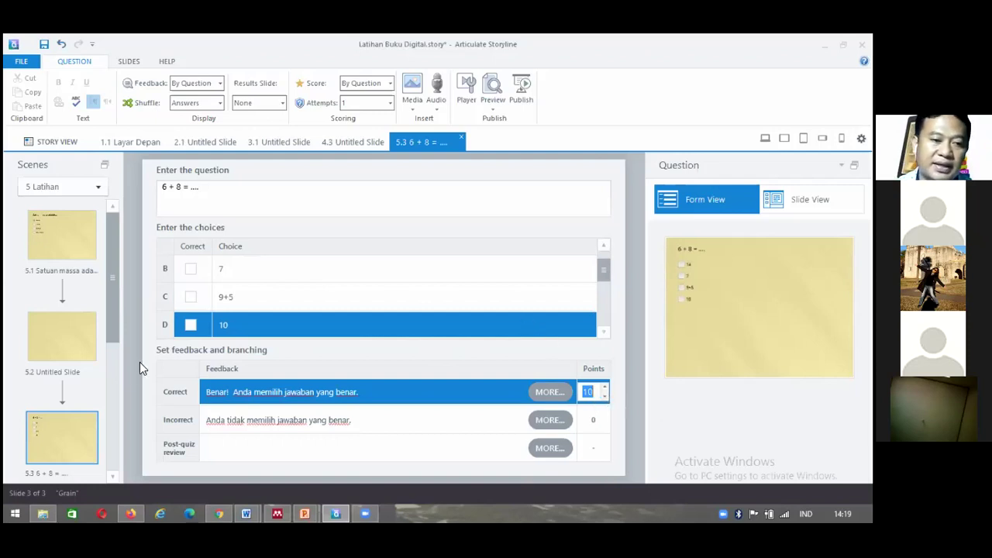
pyautogui.click(68, 341)
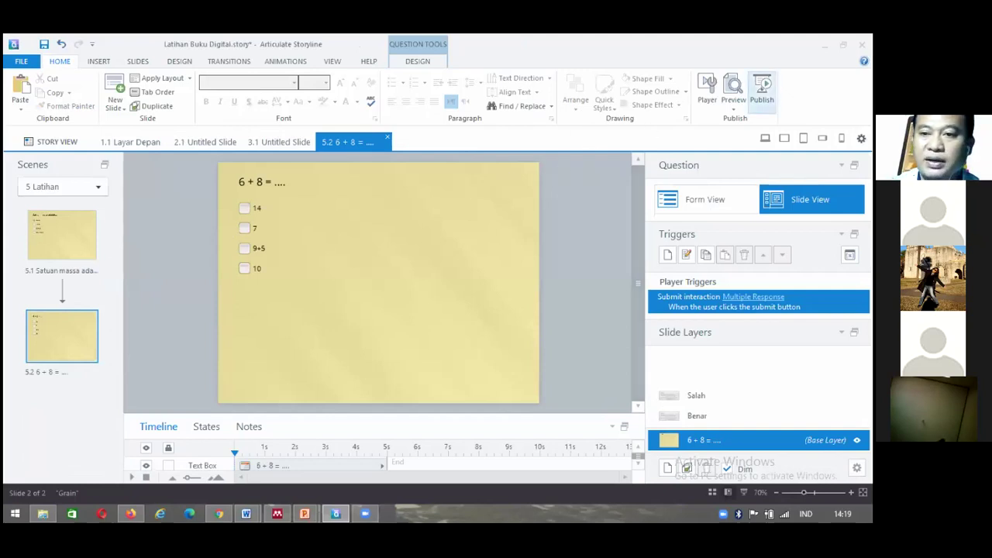
# - Preview the entire project, test the Latihan button on the menu page, and close the preview
pyautogui.click(737, 111)
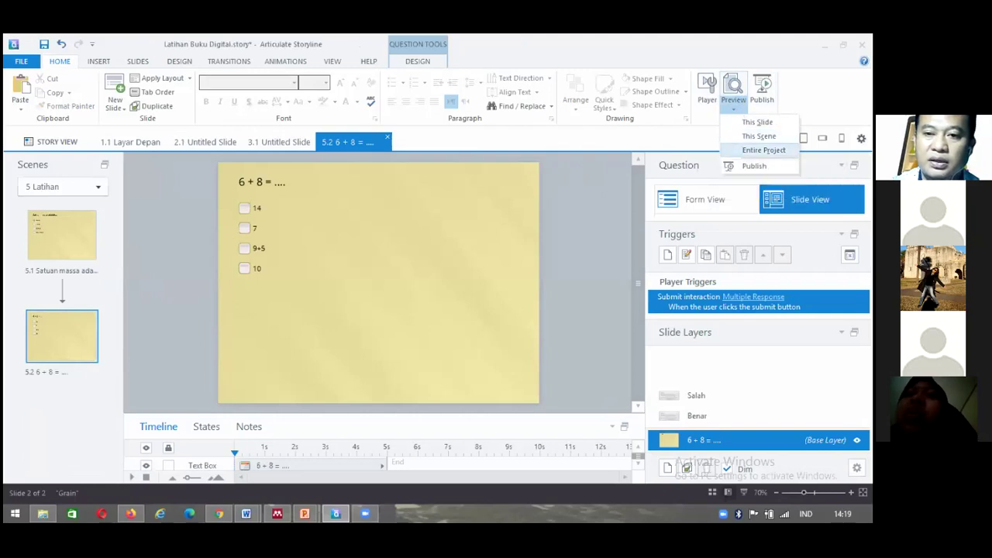
pyautogui.click(763, 151)
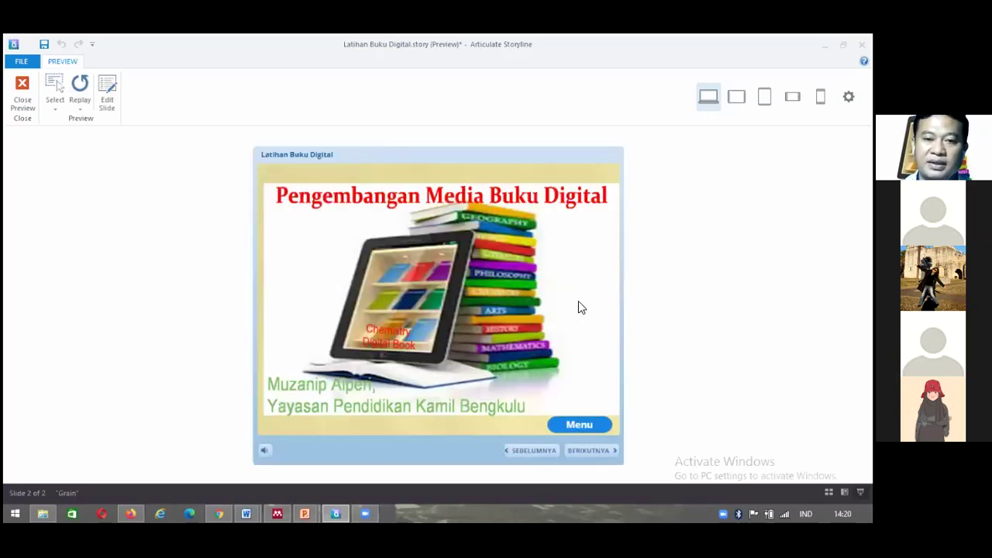
pyautogui.click(580, 426)
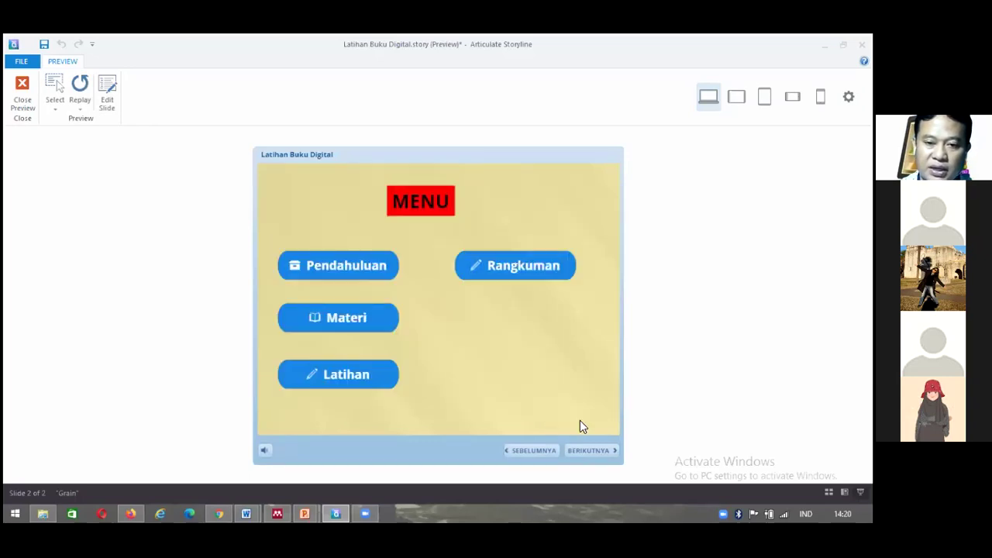
pyautogui.click(354, 376)
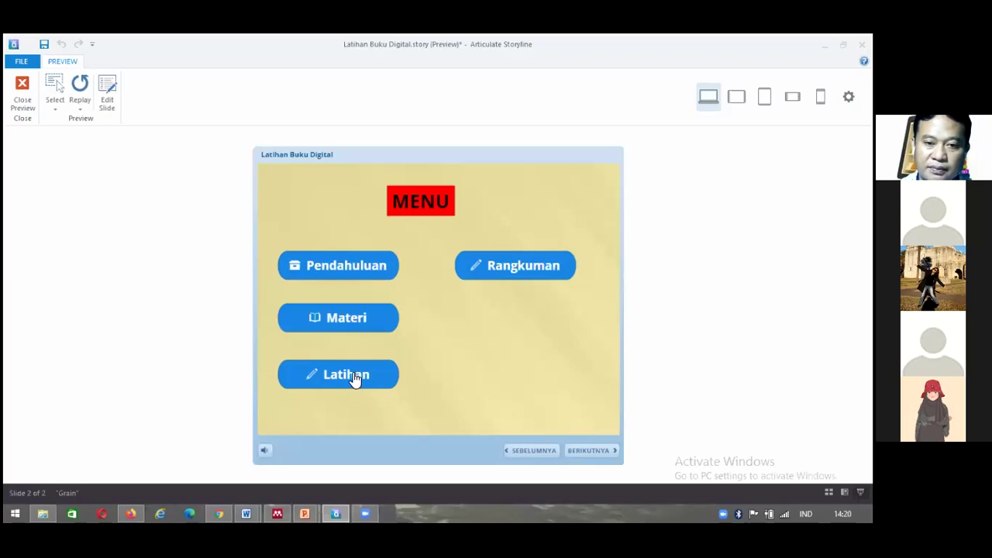
pyautogui.click(353, 377)
pyautogui.click(354, 377)
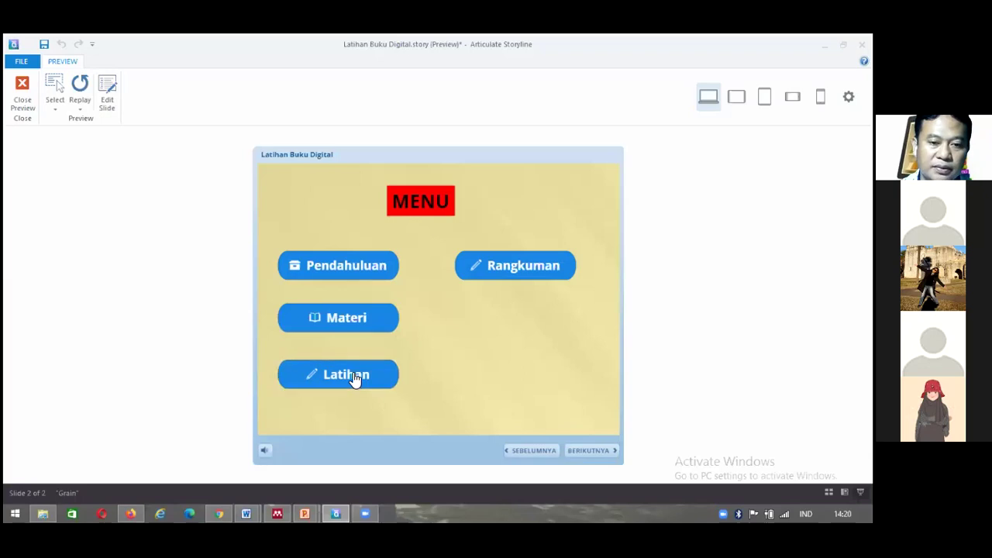
pyautogui.click(22, 91)
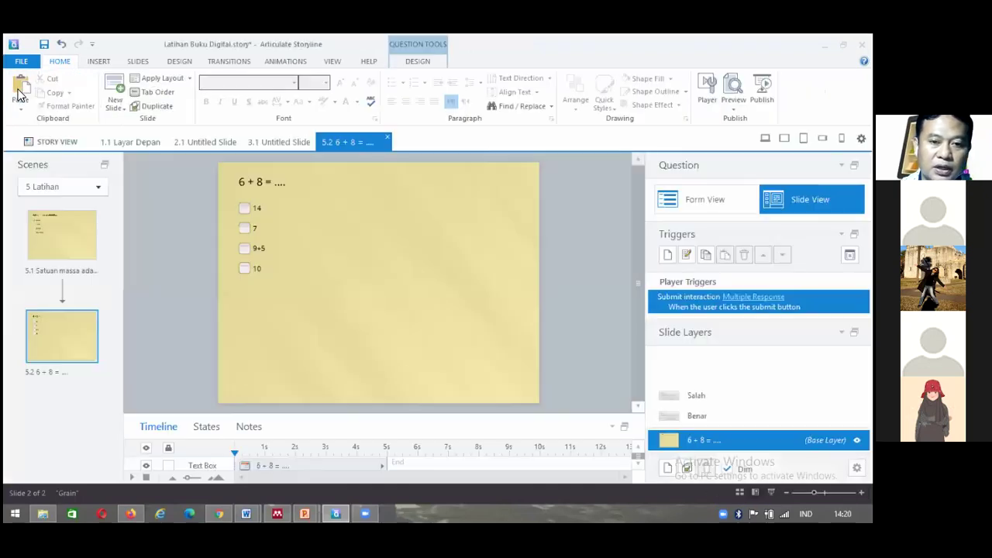
# - Add a trigger to the Latihan button on menu slide 2.1 that jumps to scene 5 Latihan when the user clicks
pyautogui.click(51, 142)
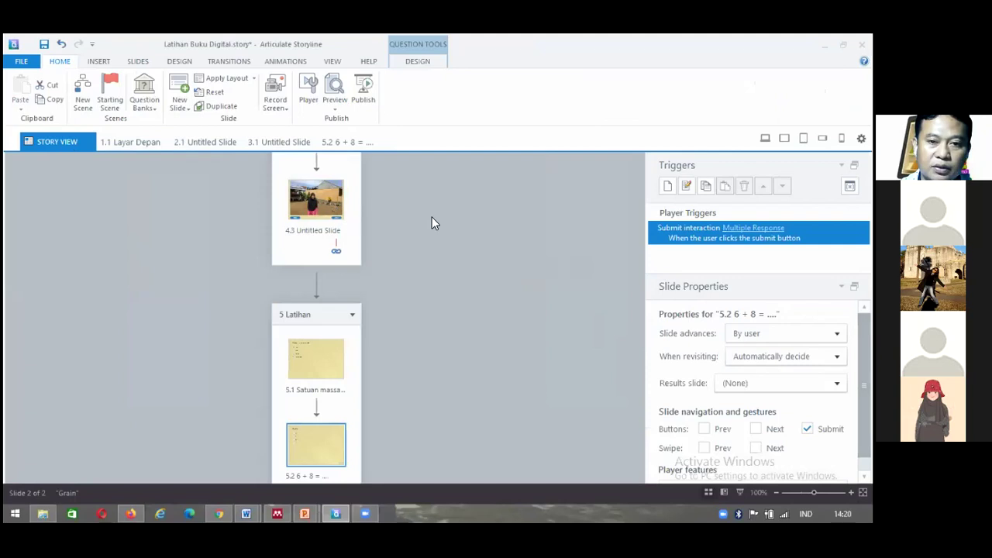
pyautogui.click(524, 259)
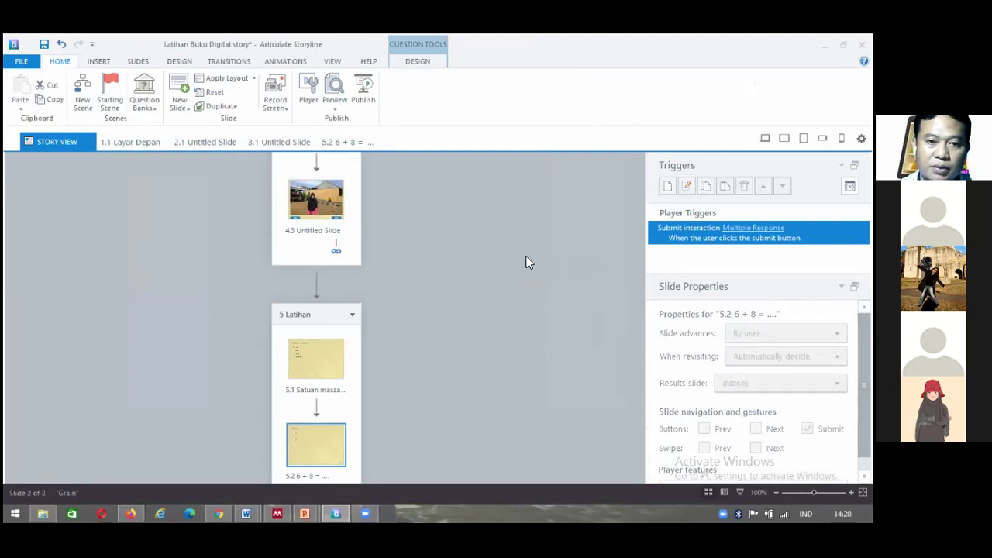
pyautogui.click(128, 141)
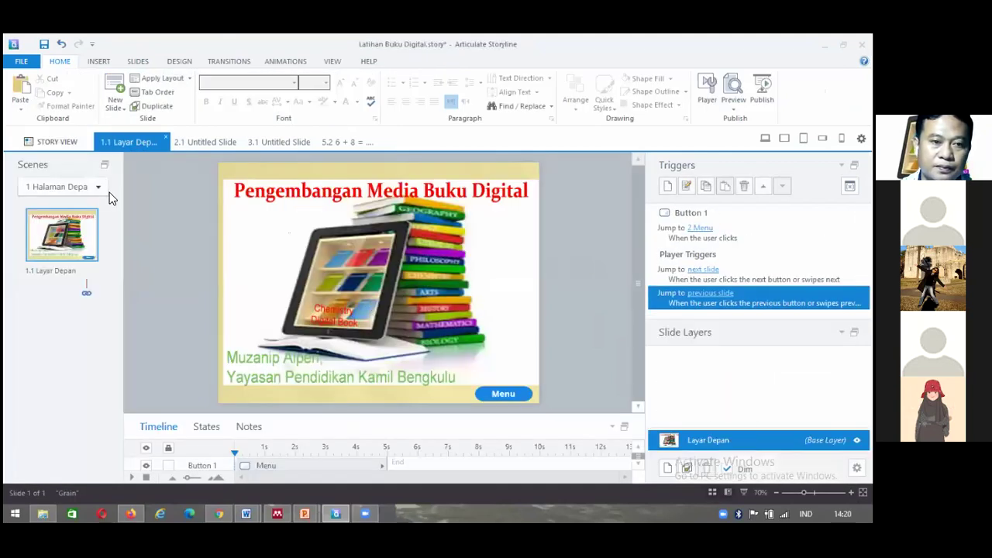
pyautogui.click(209, 143)
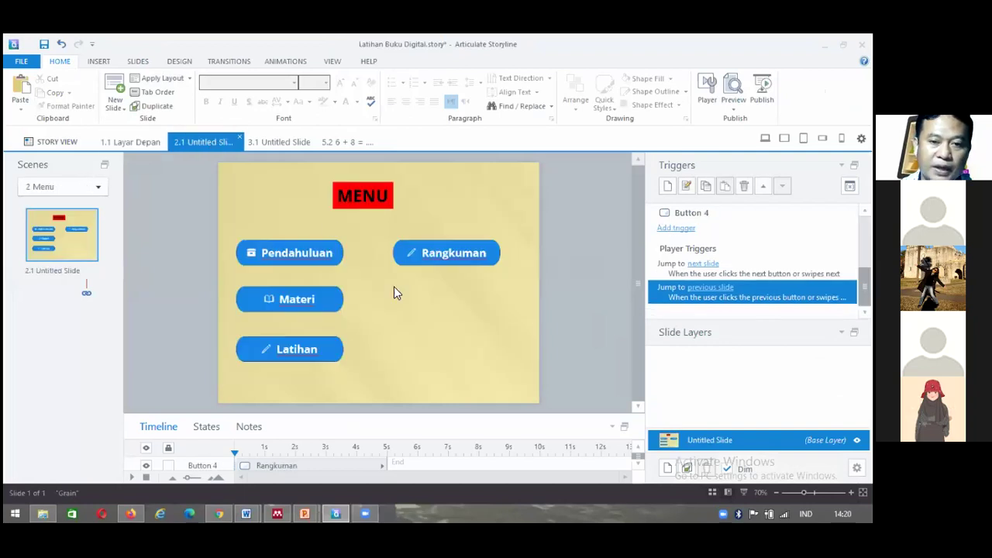
pyautogui.click(315, 351)
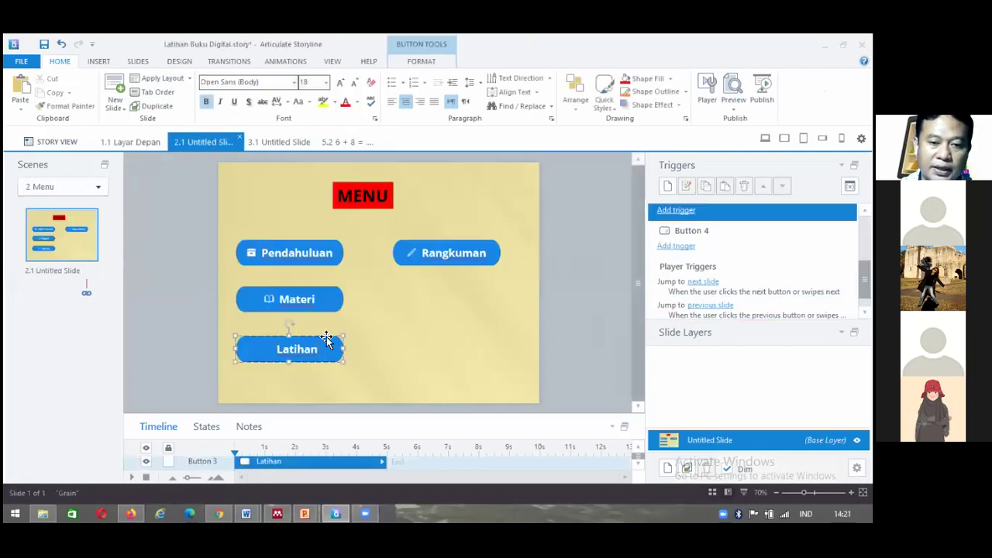
pyautogui.click(682, 214)
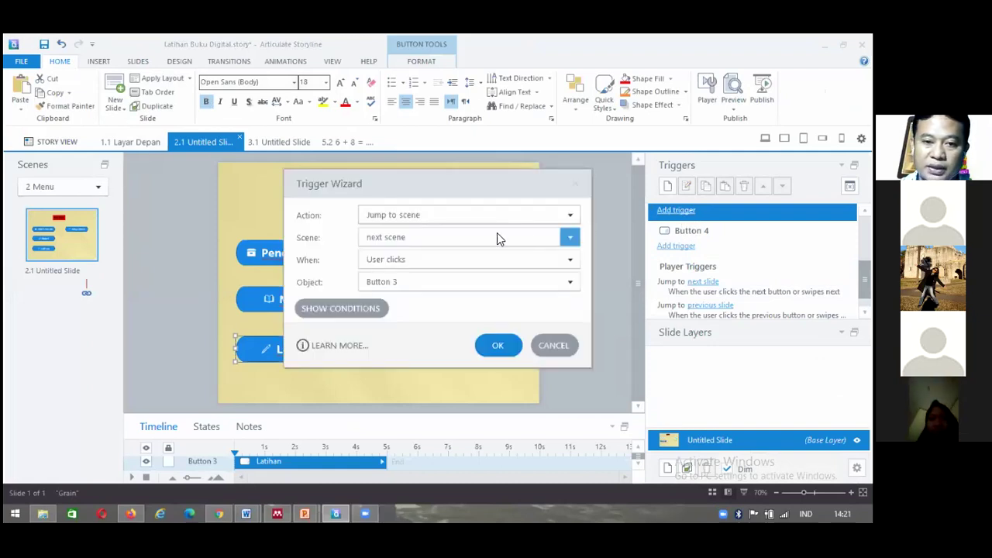
pyautogui.click(465, 237)
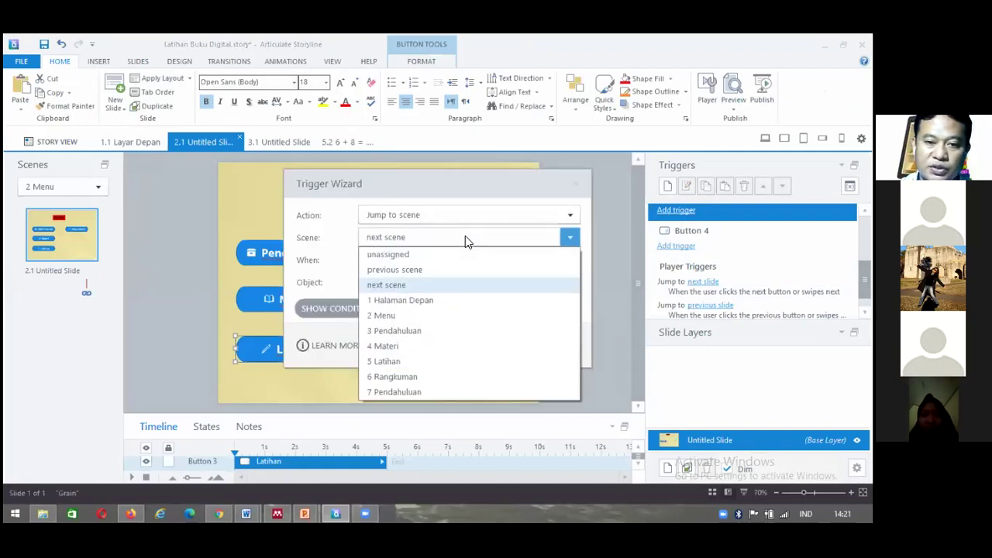
pyautogui.click(405, 362)
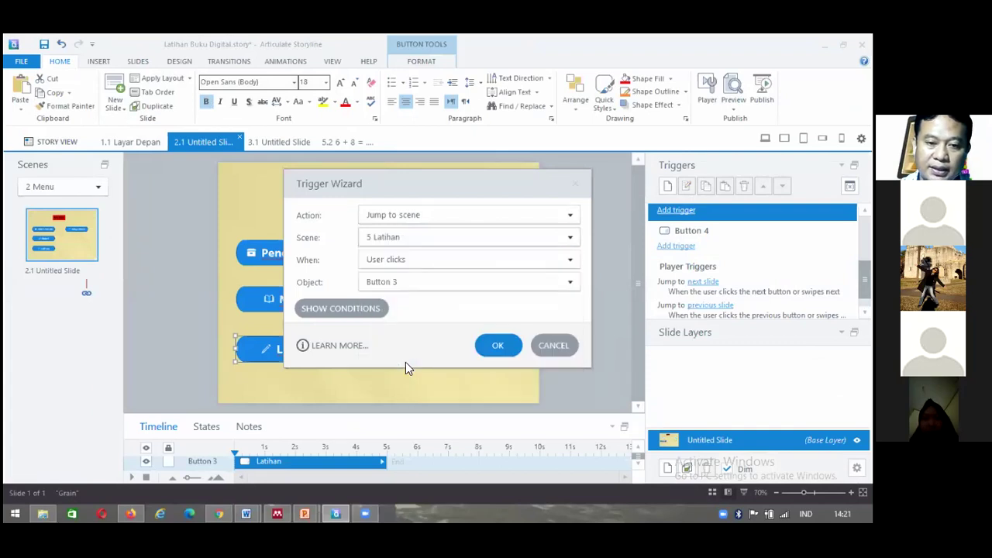
pyautogui.click(501, 351)
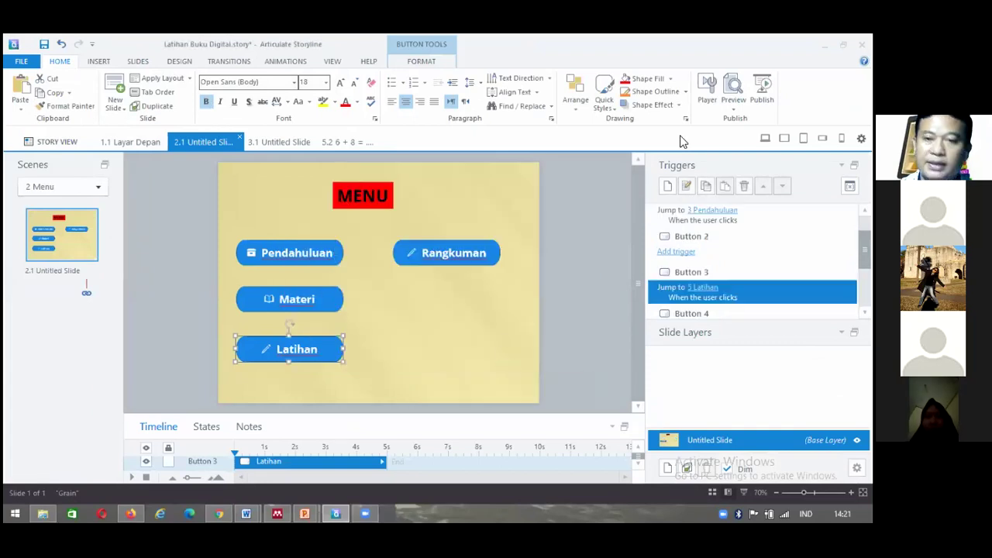
# - Preview the entire project, open Latihan from the menu, and submit "gram" as the answer to the "Satuan massa adalah..." question
pyautogui.click(733, 108)
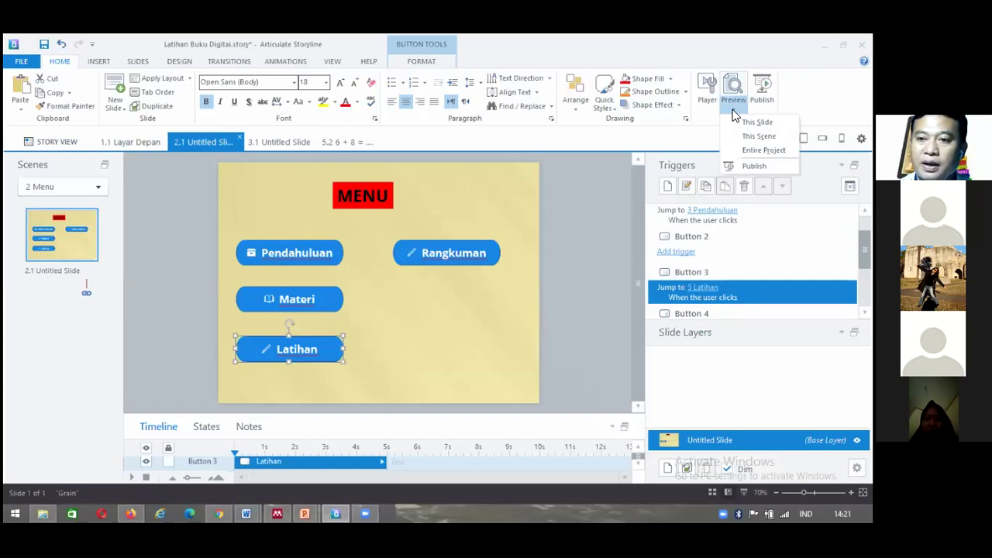
pyautogui.click(744, 150)
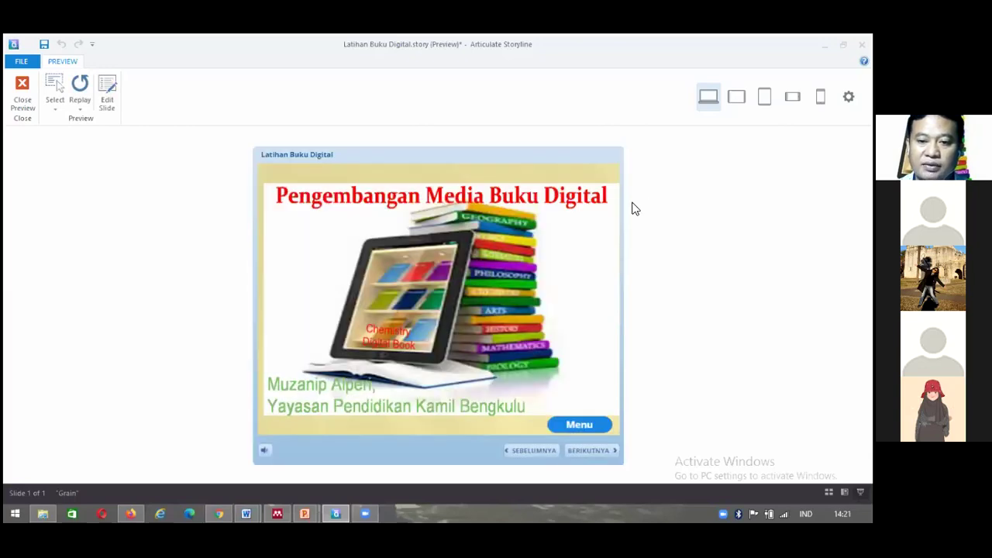
pyautogui.click(577, 425)
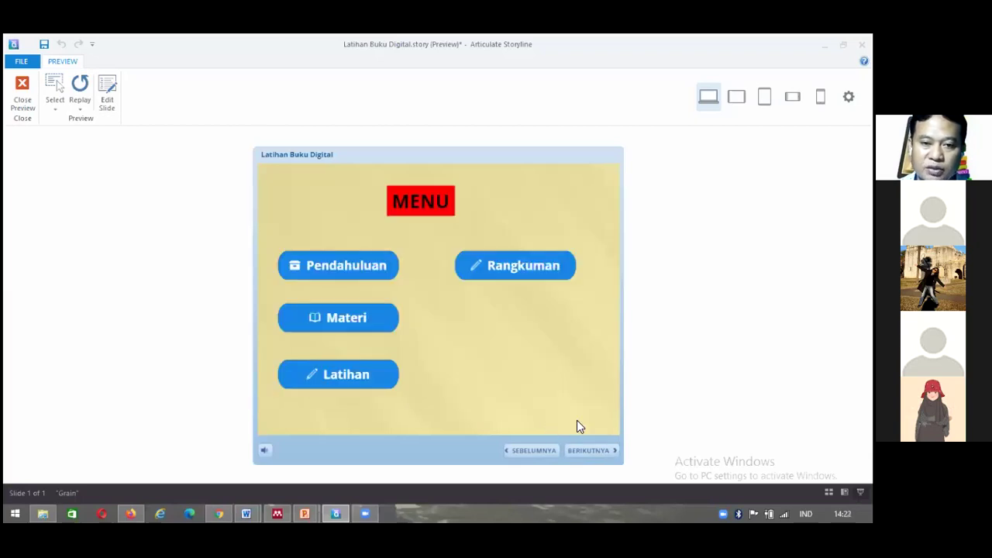
pyautogui.click(341, 373)
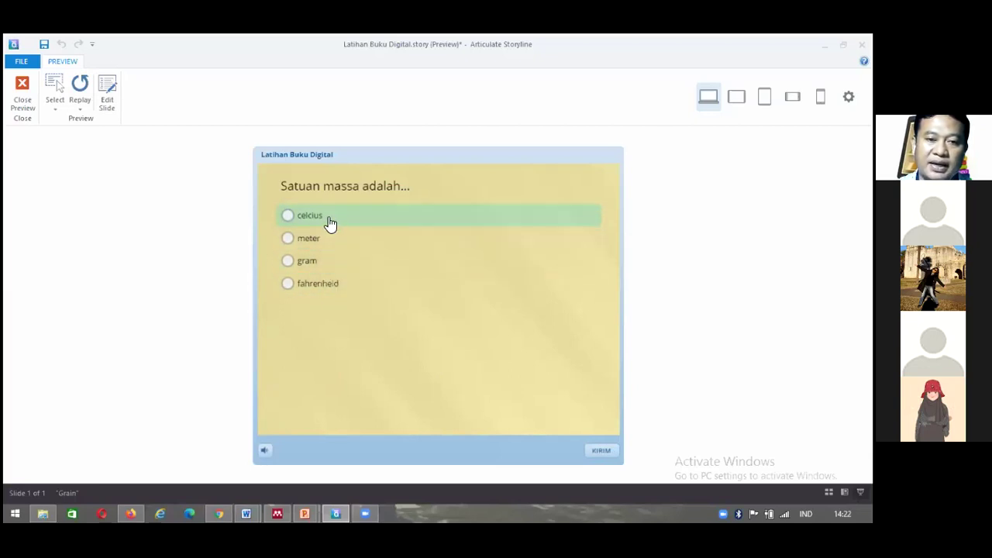
pyautogui.click(288, 267)
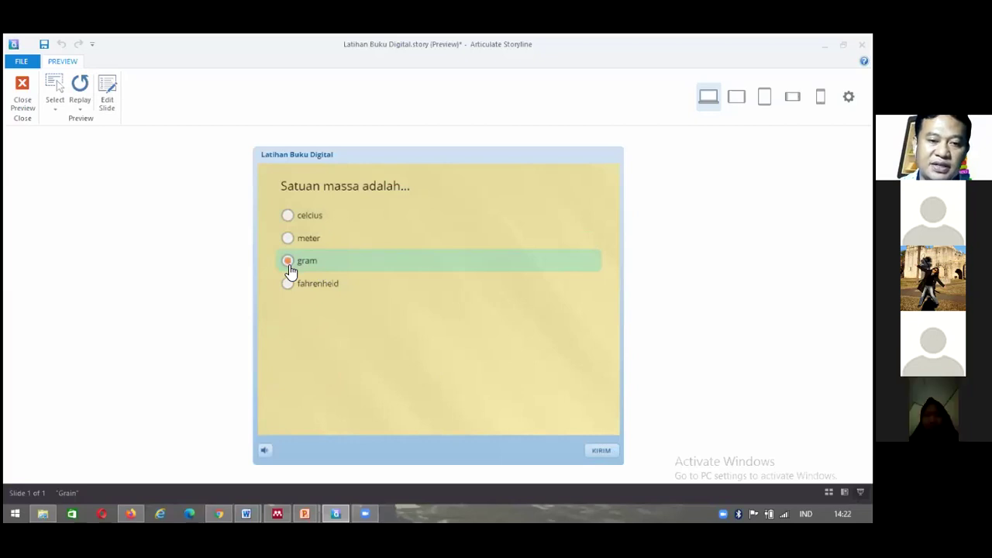
pyautogui.click(604, 451)
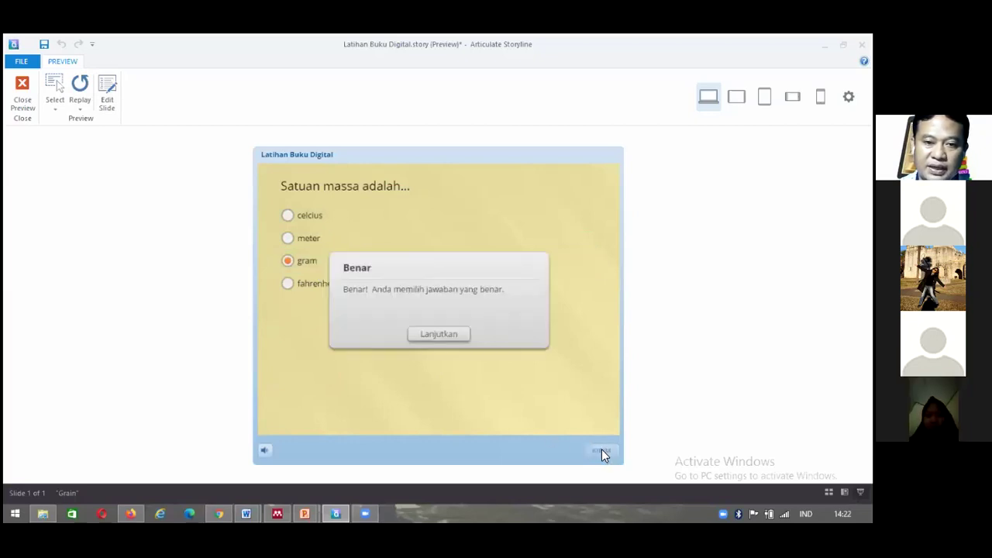
pyautogui.click(450, 337)
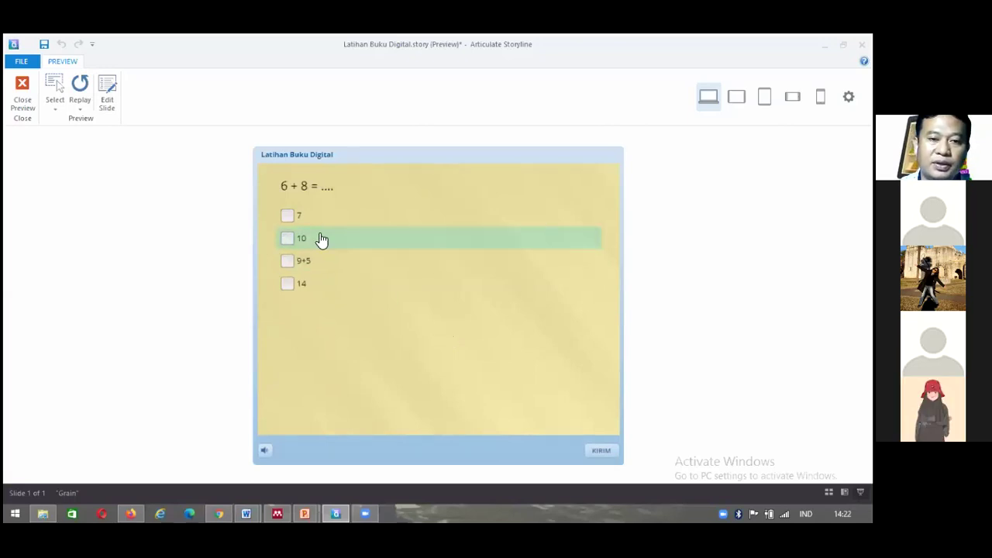
# - Submit 9+5 and 14 as the answers to "6 + 8 = ...." in the preview, dismiss the feedback, and close the preview
pyautogui.click(288, 263)
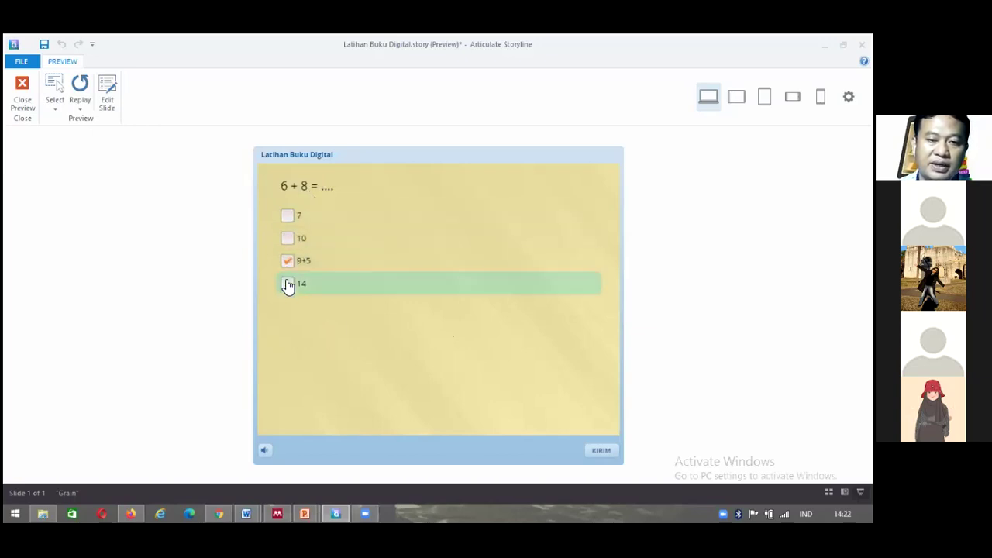
pyautogui.click(600, 454)
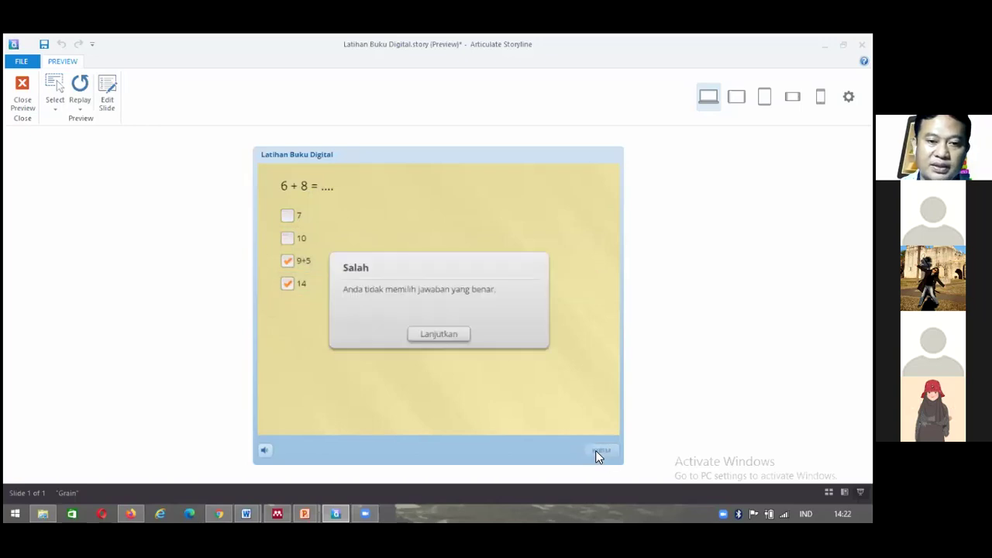
pyautogui.click(422, 338)
pyautogui.click(287, 284)
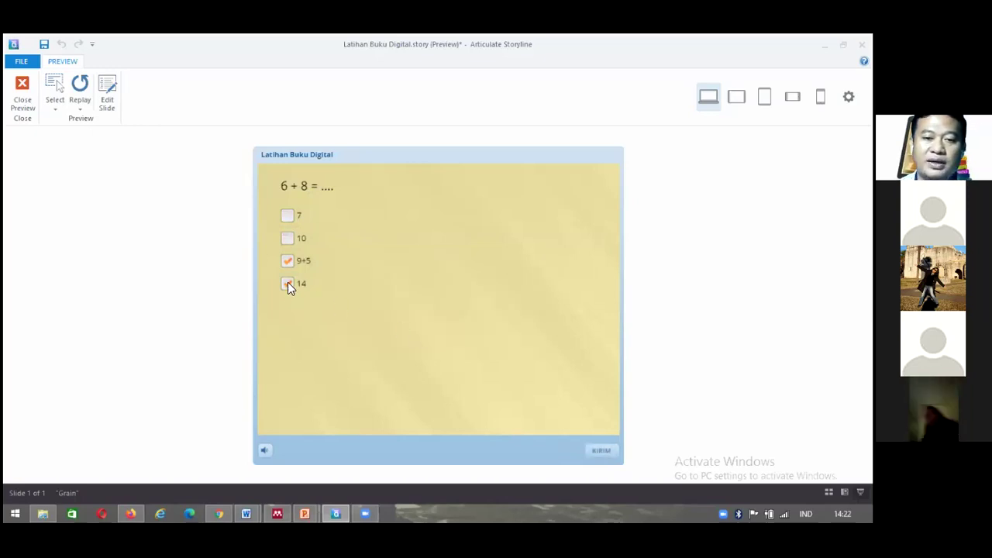
pyautogui.click(289, 258)
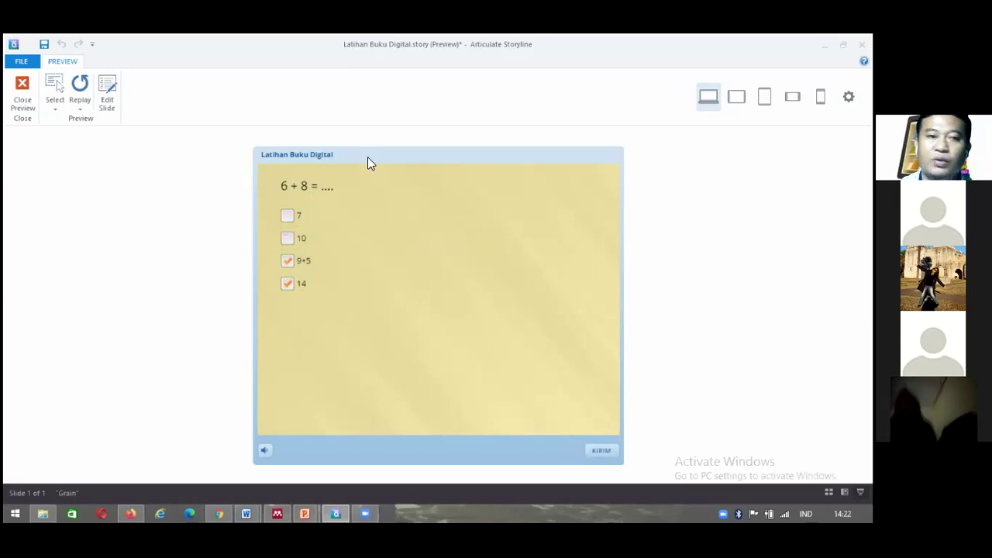
pyautogui.click(24, 101)
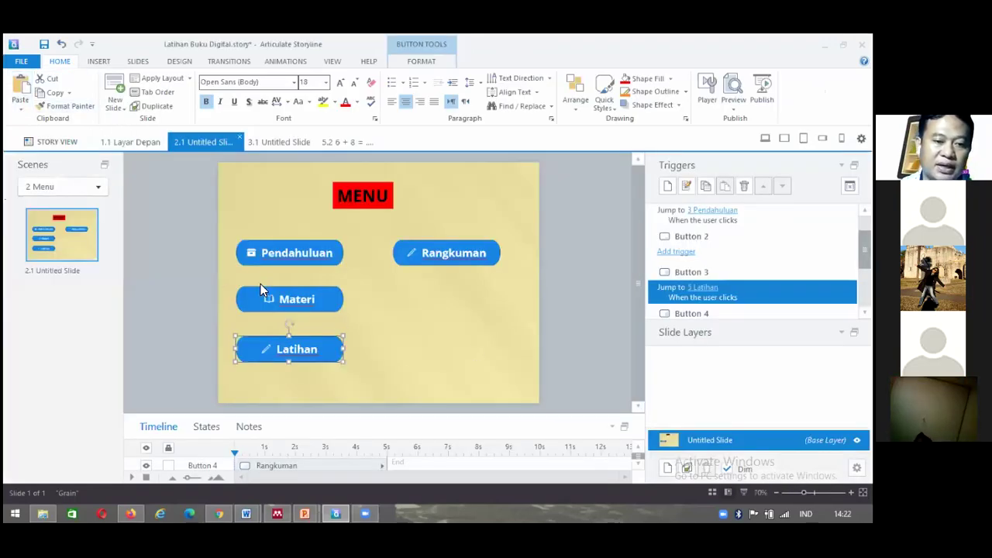
# - Mark choices A (14) and C (9+5) as correct in the form of the "6 + 8 = ...." question
pyautogui.click(341, 143)
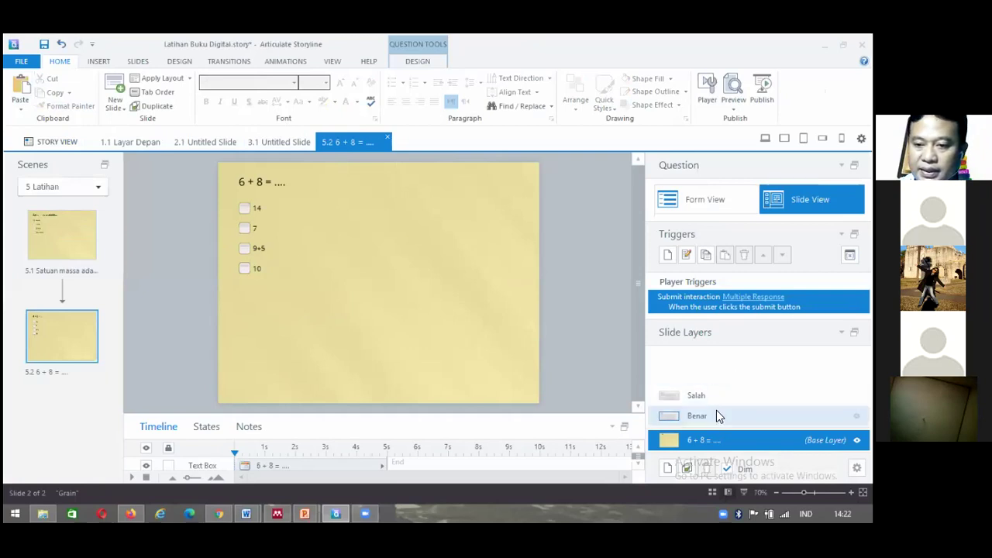
pyautogui.click(725, 205)
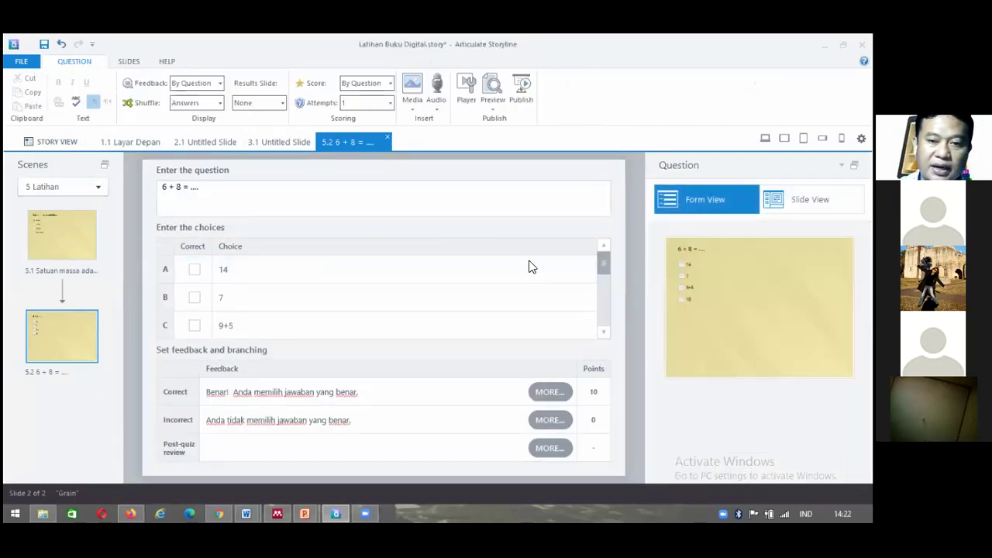
pyautogui.moveTo(603, 269)
pyautogui.mouseDown()
pyautogui.moveTo(601, 289)
pyautogui.moveTo(603, 266)
pyautogui.mouseUp()
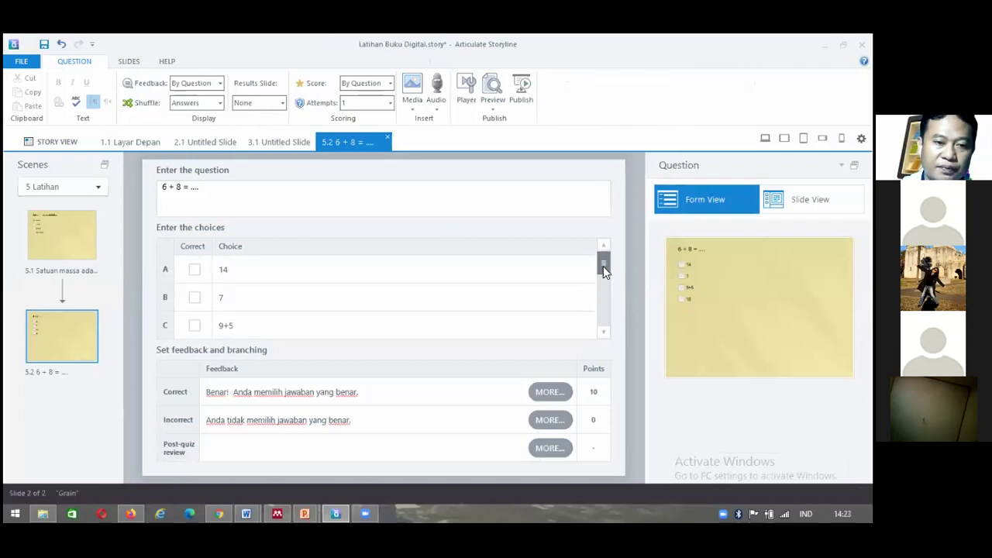
pyautogui.click(194, 269)
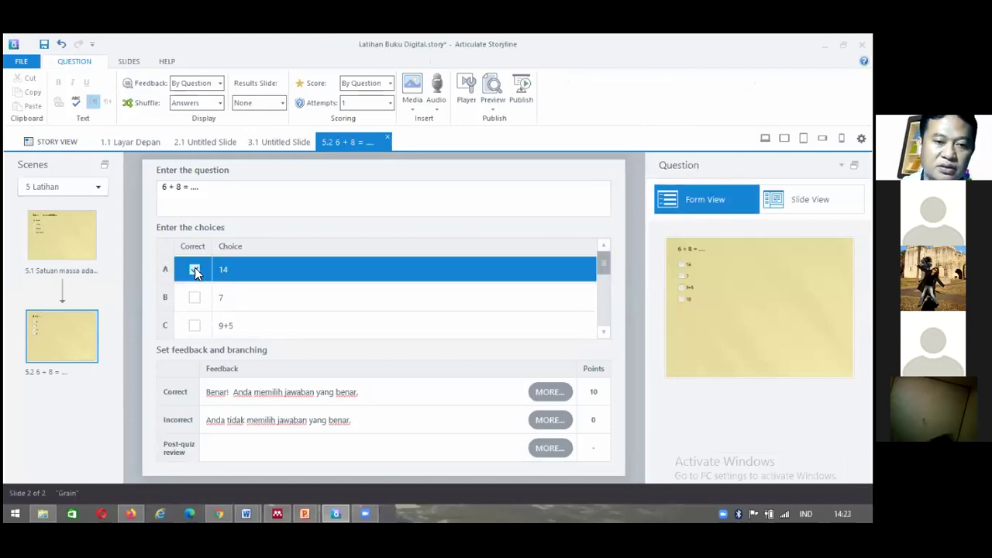
pyautogui.moveTo(603, 260); pyautogui.dragTo(603, 265)
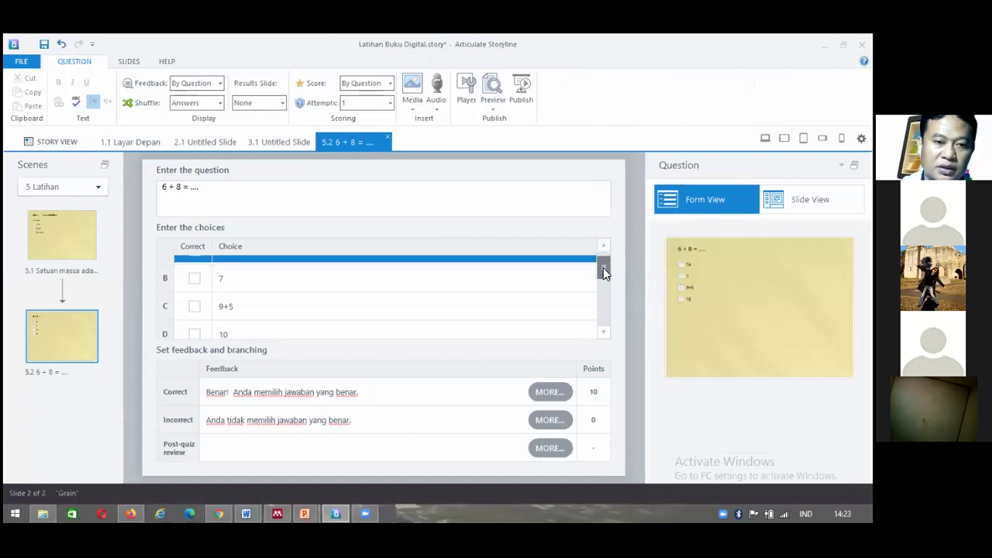
pyautogui.click(195, 301)
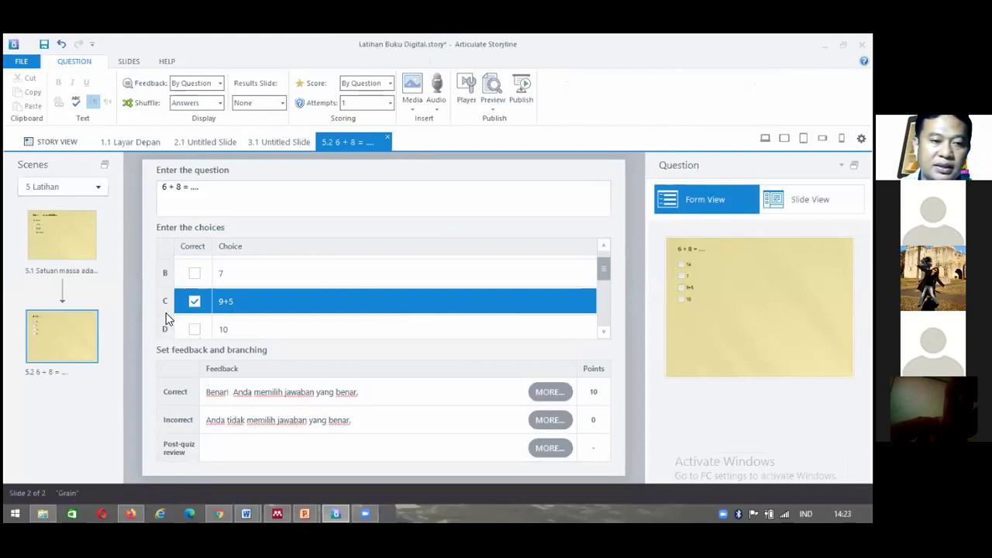
pyautogui.click(92, 394)
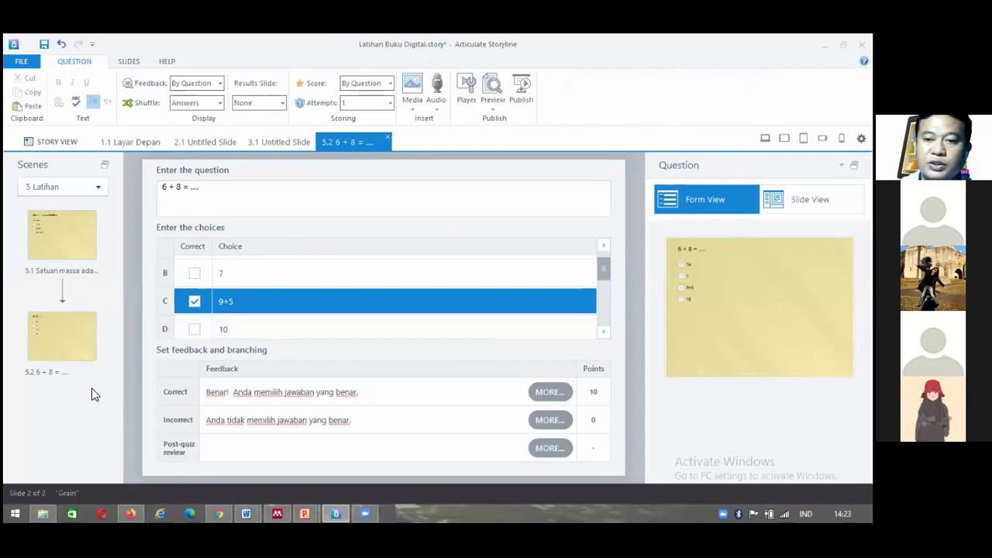